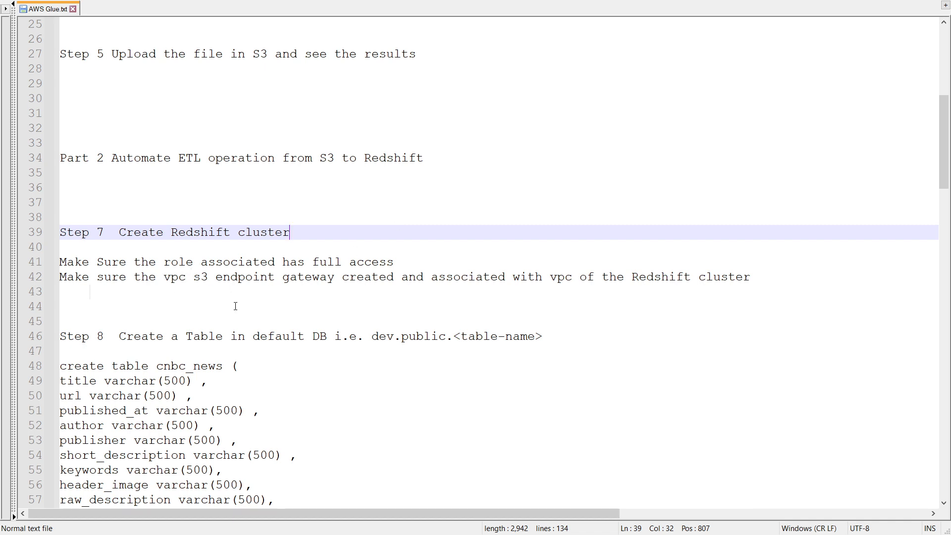
Review the Step 7 requirements in the notes about the Redshift role's full access and the VPC S3 endpoint gateway.
scroll(237, 306, down, 1)
click(132, 264)
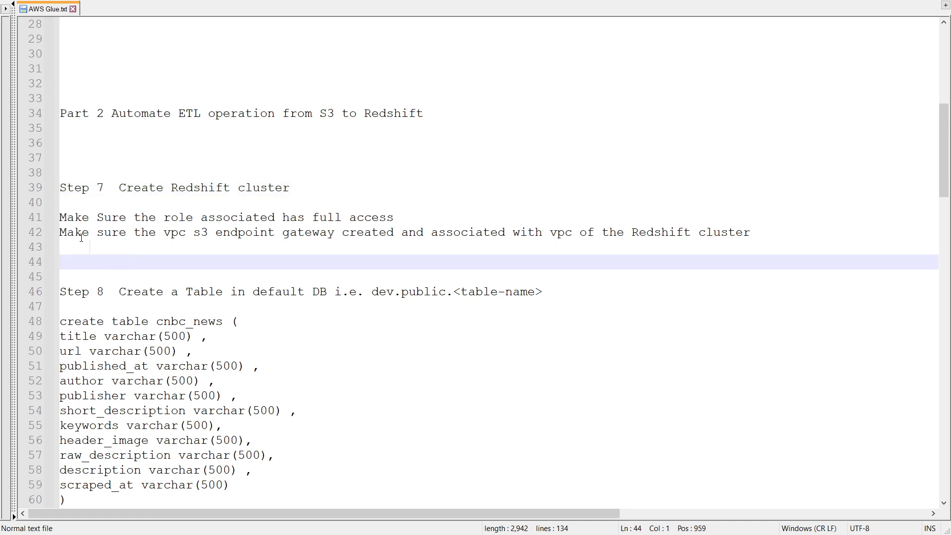
drag(62, 208, 68, 232)
click(208, 223)
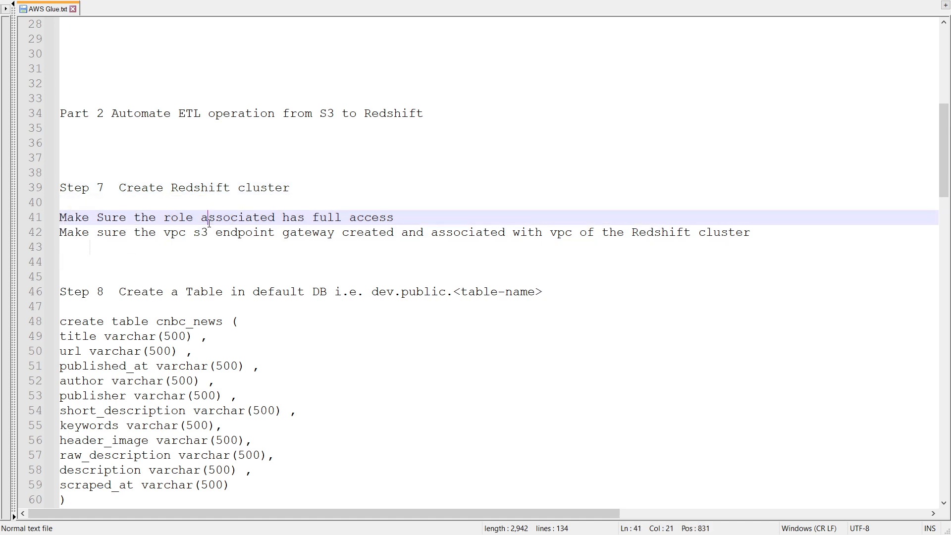
drag(394, 217, 68, 217)
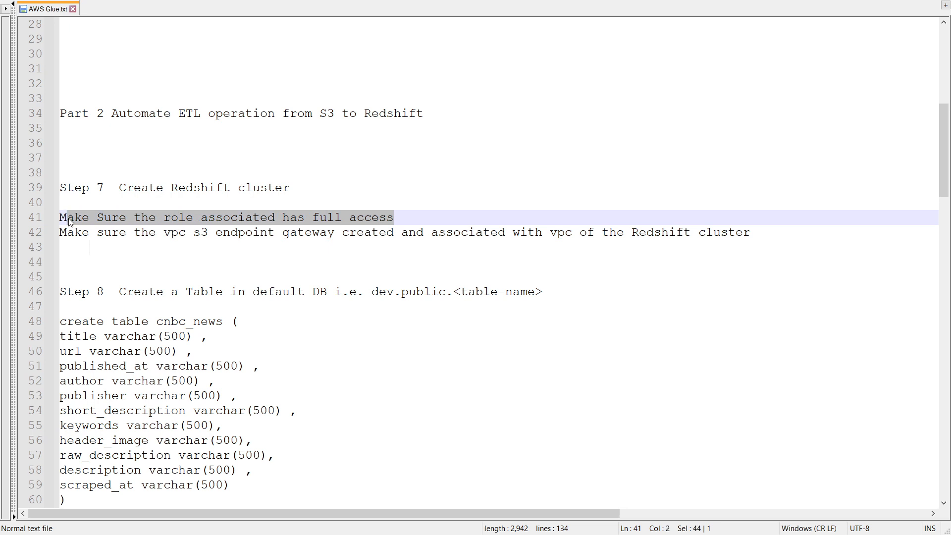
click(130, 264)
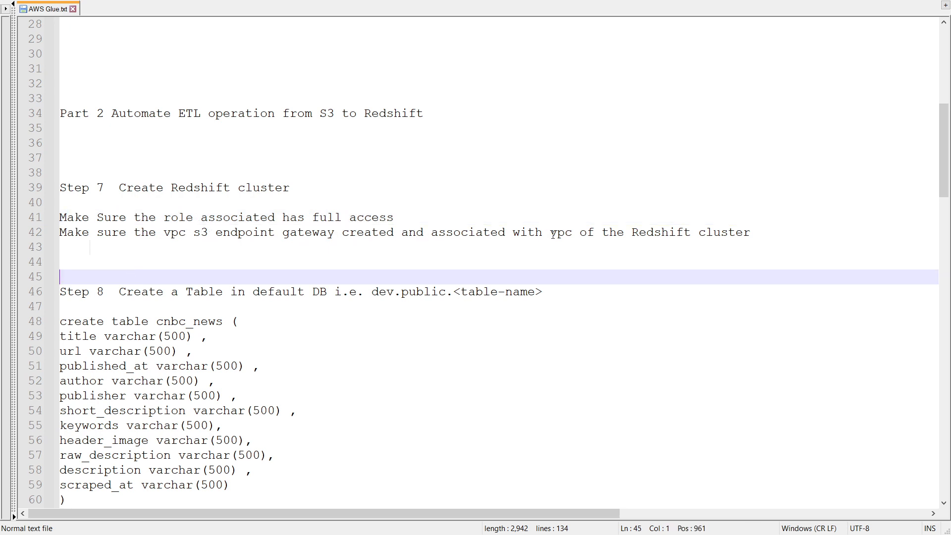
drag(751, 230, 59, 218)
Switch to Chrome and review the cnbc_news table's create query and columns in the Redshift query editor.
key(alt+Tab)
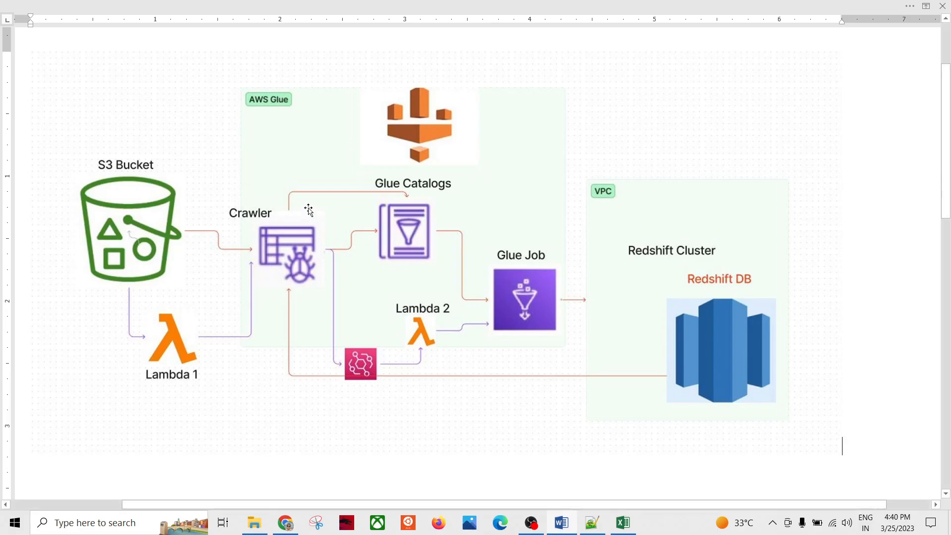
key(alt+Tab)
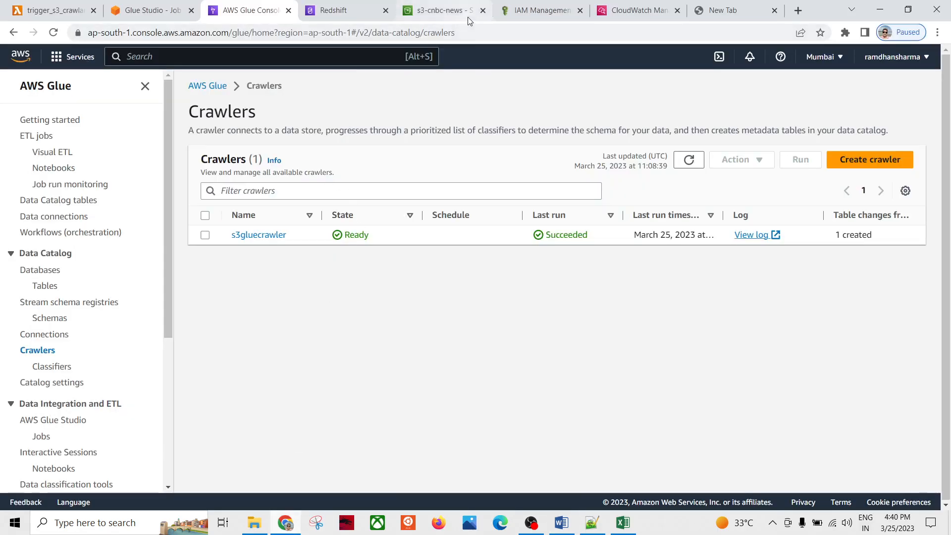
click(353, 11)
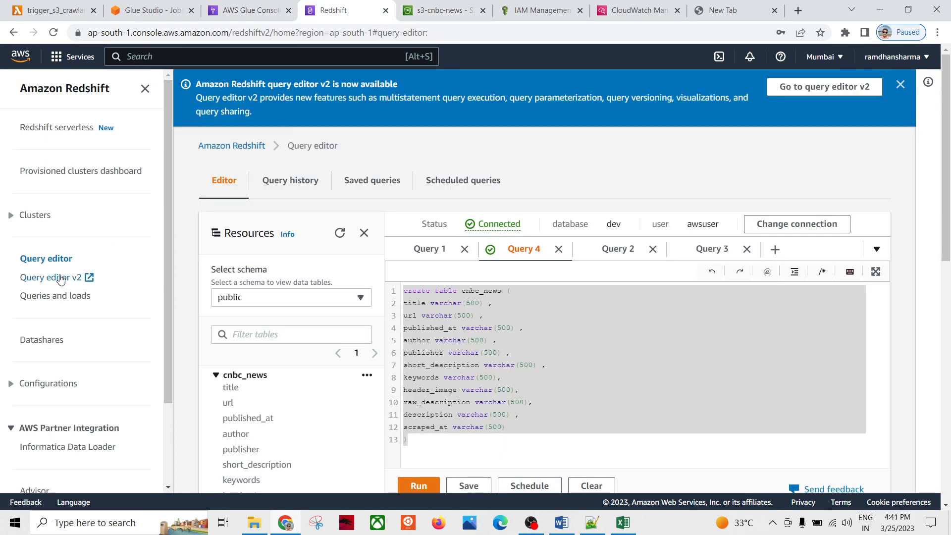
click(504, 338)
scroll(495, 317, down, 3)
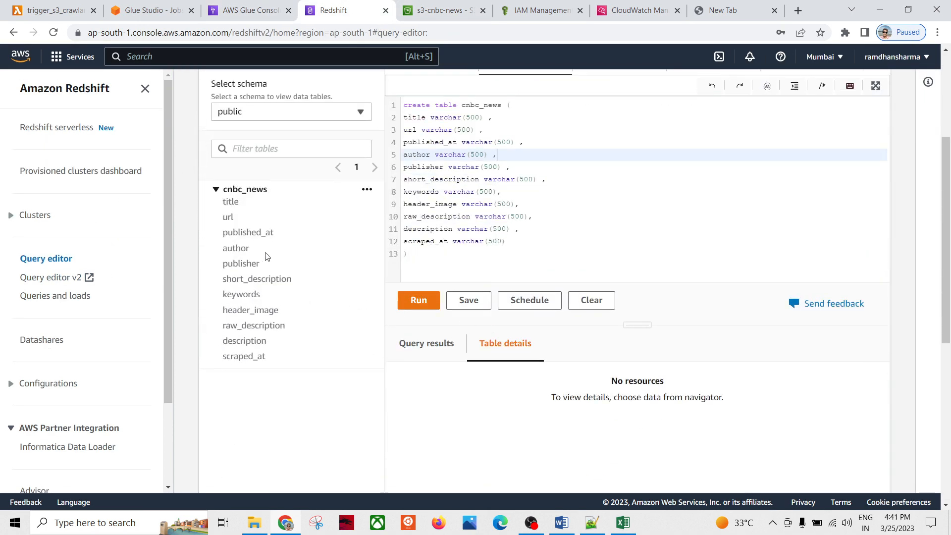
scroll(198, 238, up, 3)
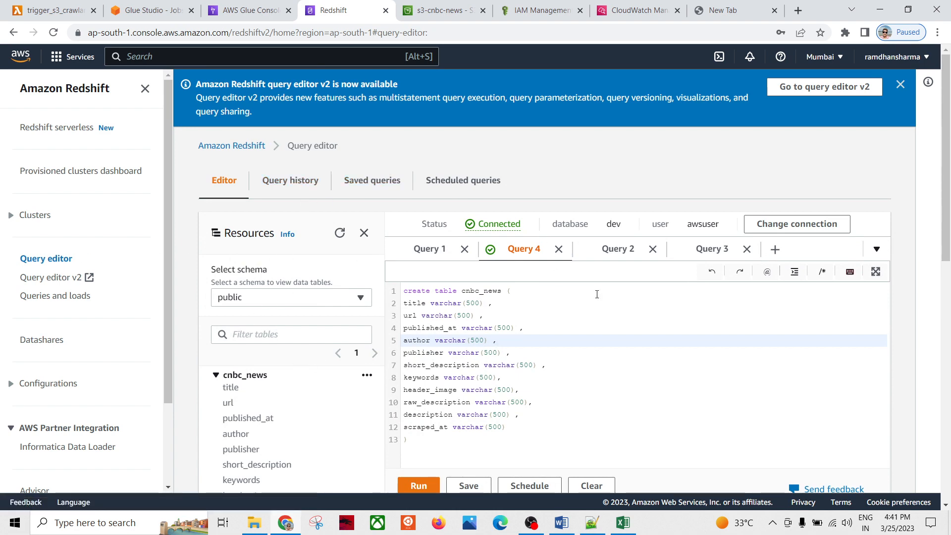
Open the details of redshift-cluster-1 and review its general information and performance overview.
click(35, 216)
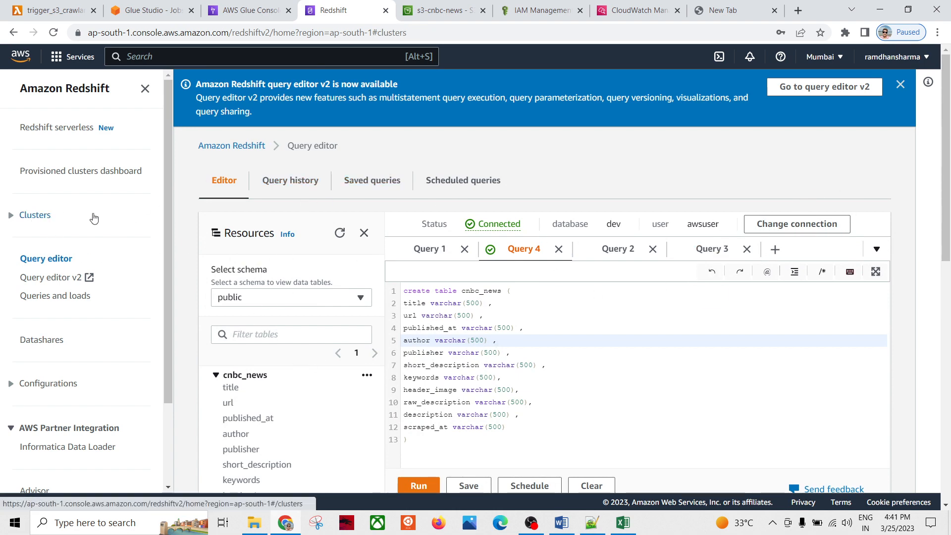
scroll(297, 352, down, 2)
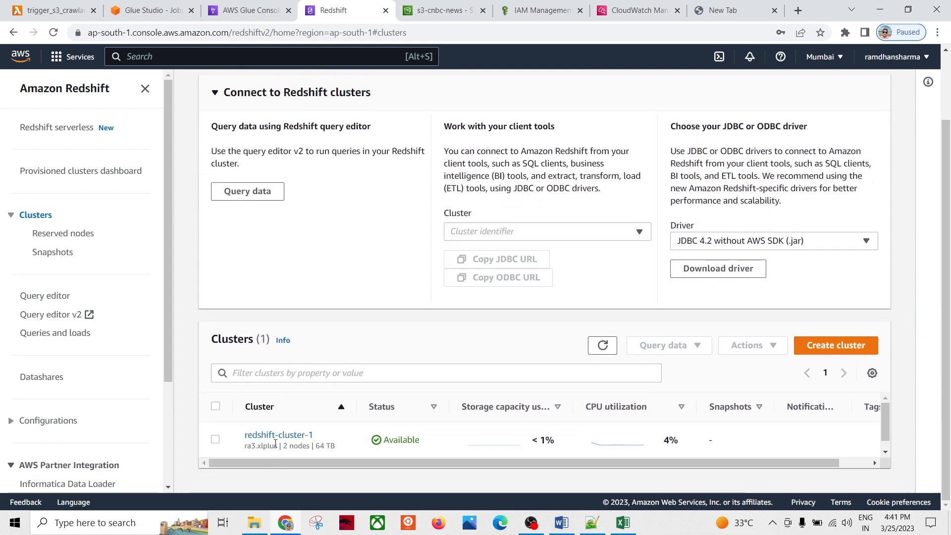
click(277, 438)
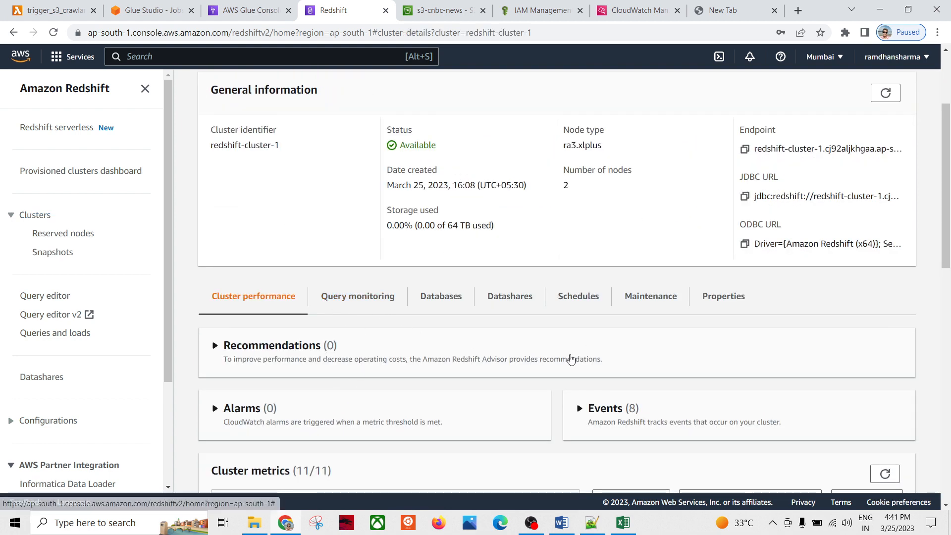
scroll(496, 342, down, 6)
scroll(323, 174, up, 9)
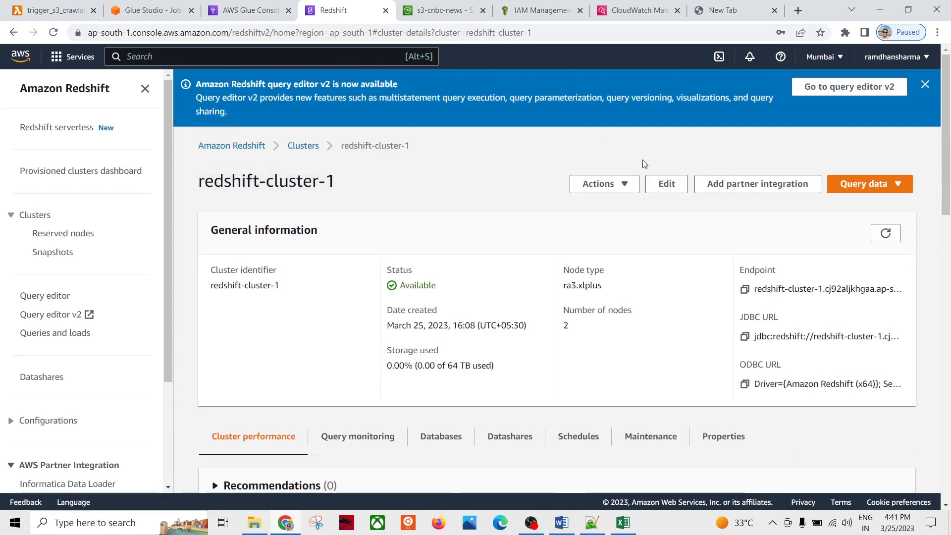
scroll(644, 208, down, 5)
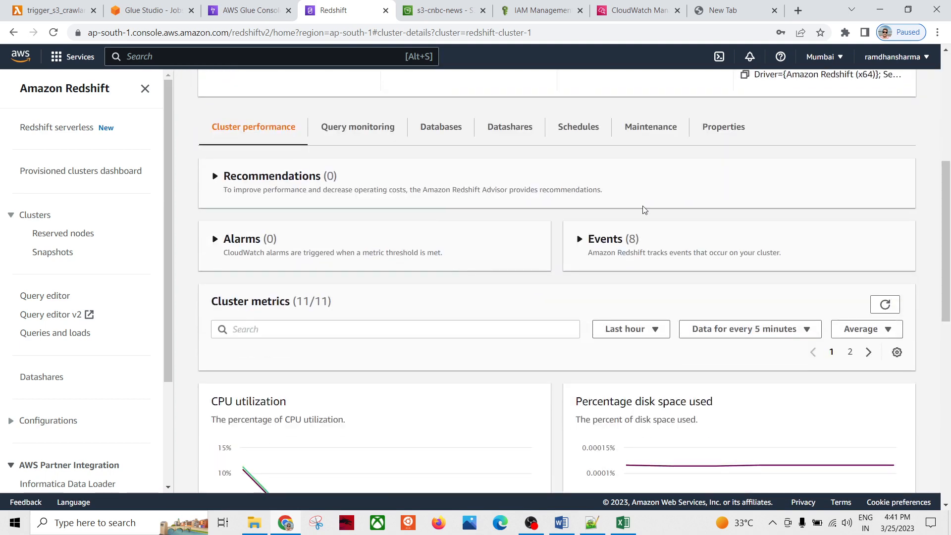
Examine the cluster's properties, covering database configurations, network and security settings, and associated IAM roles.
click(732, 143)
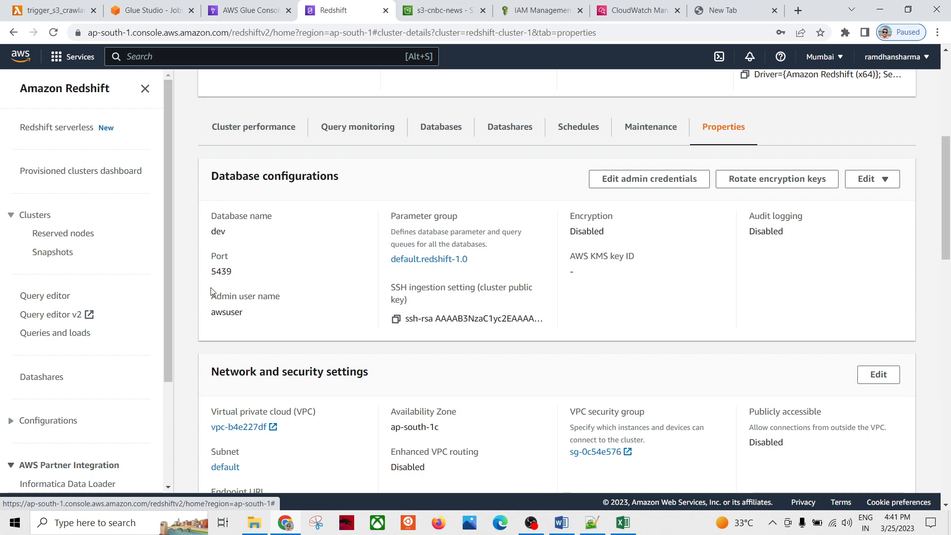
drag(252, 319, 213, 247)
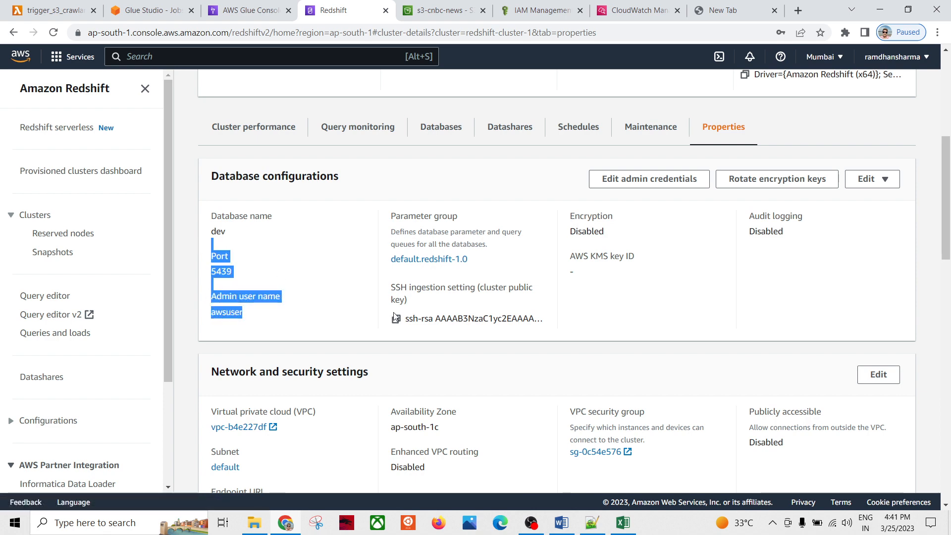
click(281, 279)
scroll(747, 285, down, 1)
scroll(749, 285, down, 2)
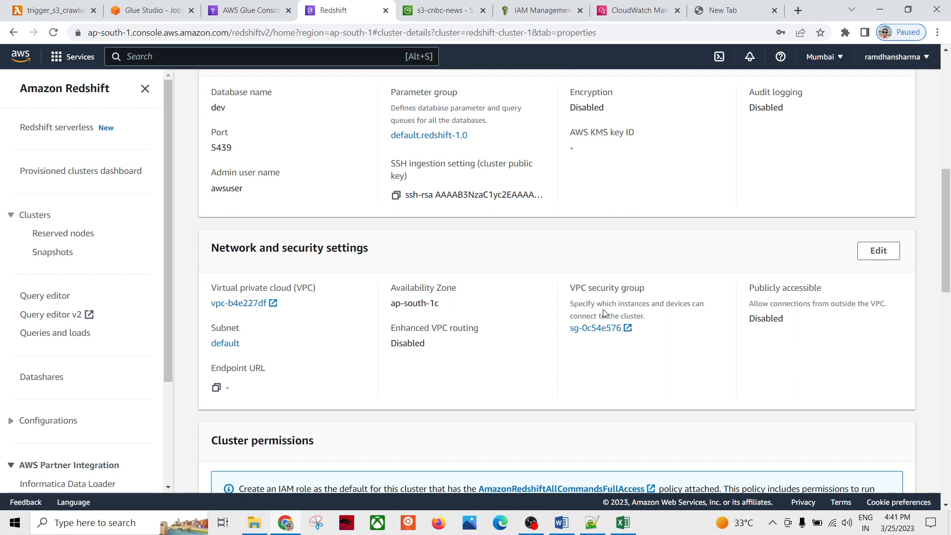
scroll(418, 365, down, 4)
scroll(446, 354, down, 2)
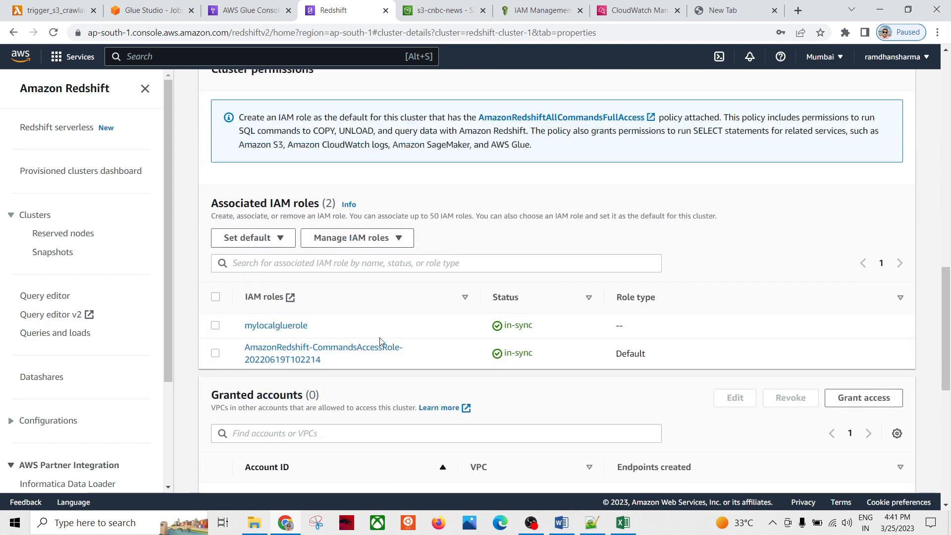
scroll(444, 297, down, 5)
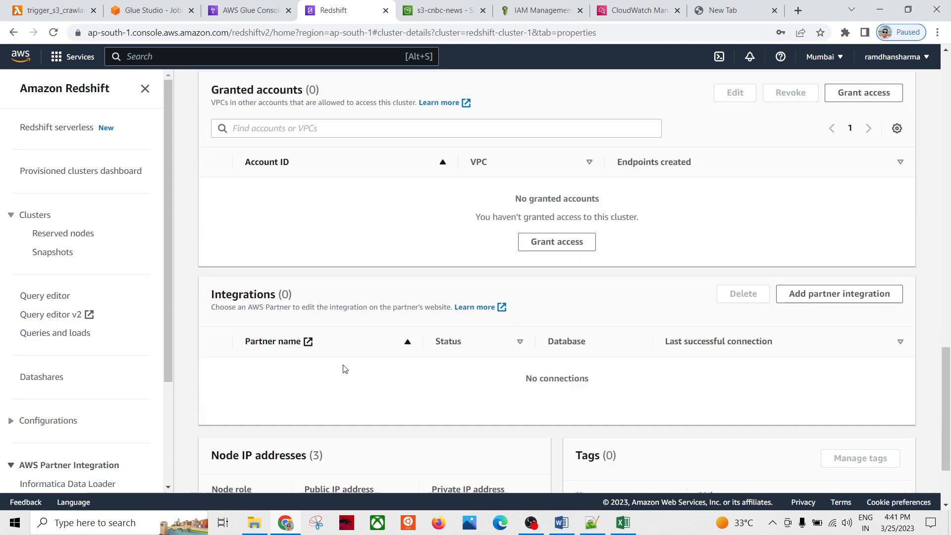
scroll(445, 263, down, 2)
scroll(524, 276, up, 15)
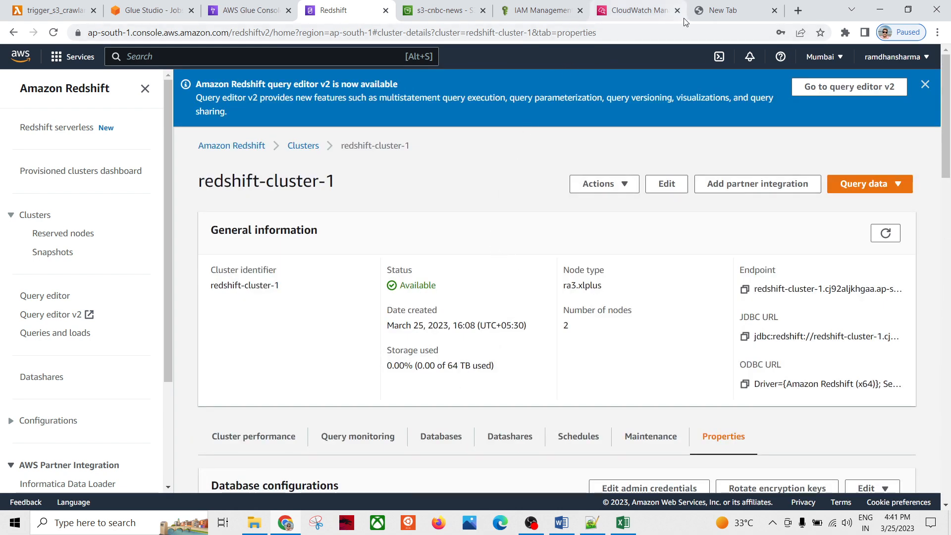
Search the AWS services for vpc and open the VPC console in a new browser tab.
click(222, 61)
text(vpc)
right_click(304, 150)
click(346, 155)
click(448, 64)
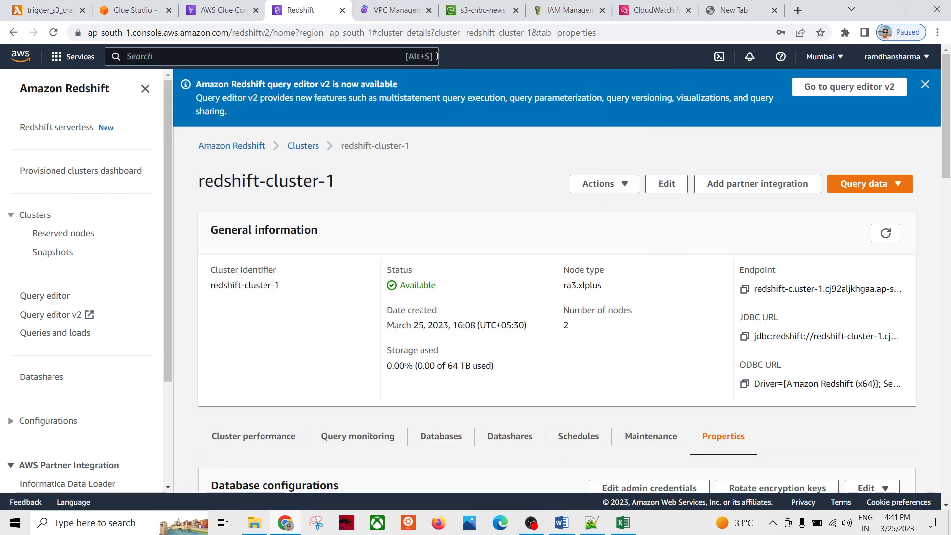
click(394, 10)
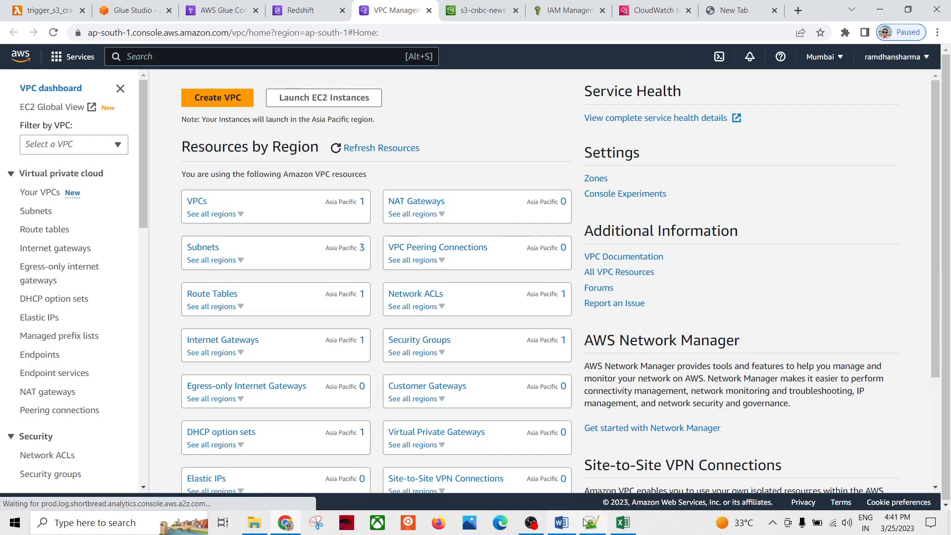
Reread the Step 7 role and S3 endpoint requirements in the Notepad++ notes, and return to the VPC dashboard.
click(592, 523)
click(213, 264)
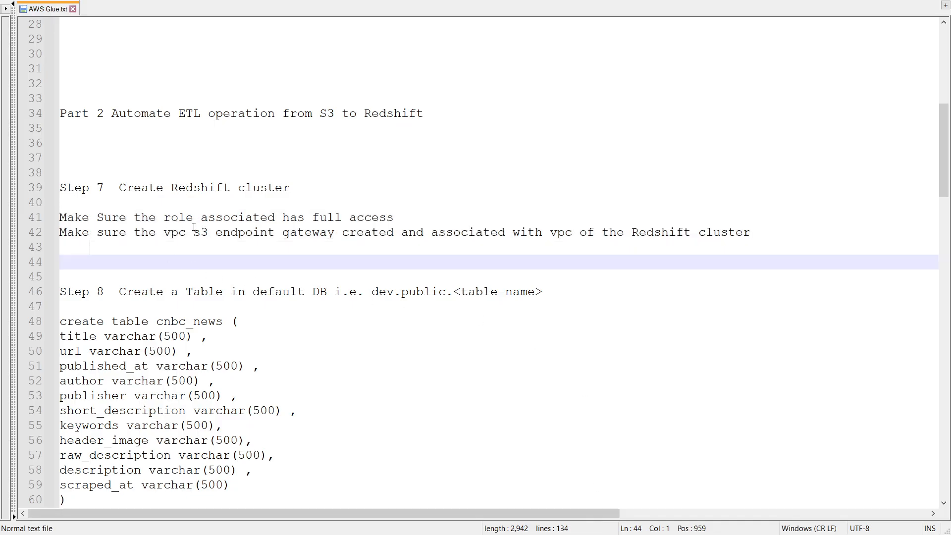
drag(397, 221, 60, 204)
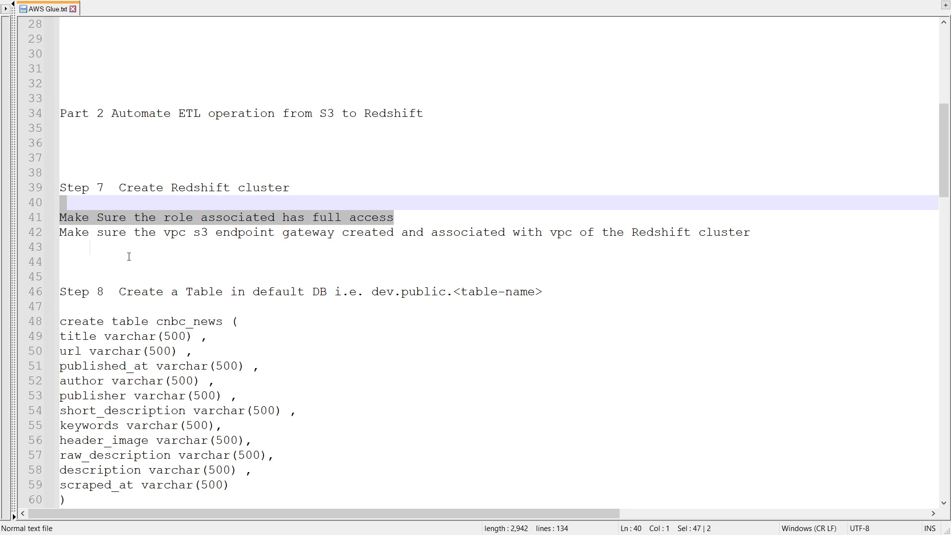
click(156, 256)
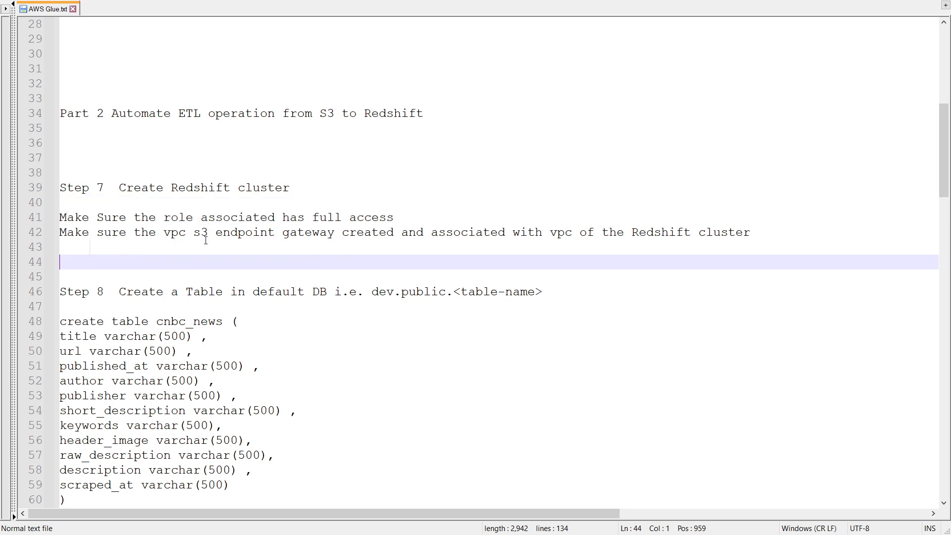
key(alt+Tab)
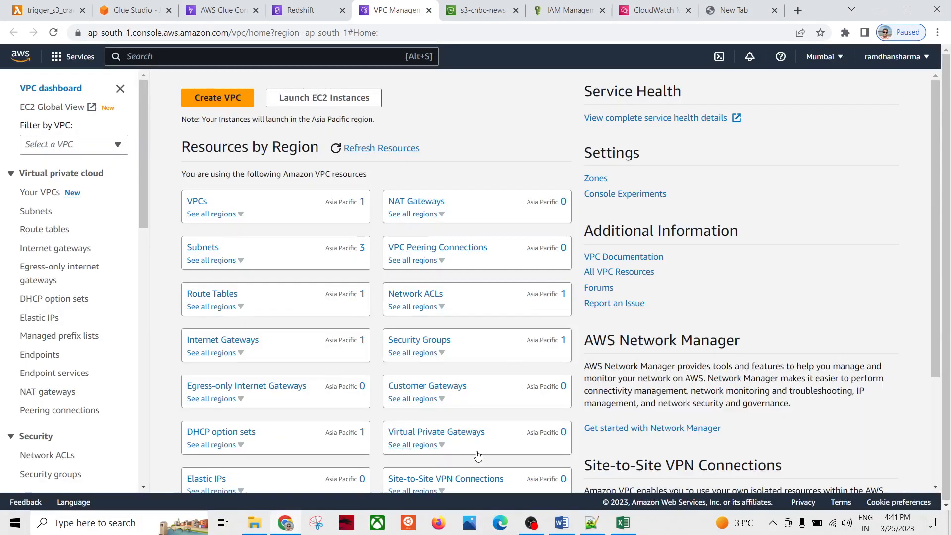
View the S3 to Redshift architecture diagram in Word, and return to the VPC dashboard in Chrome.
click(562, 523)
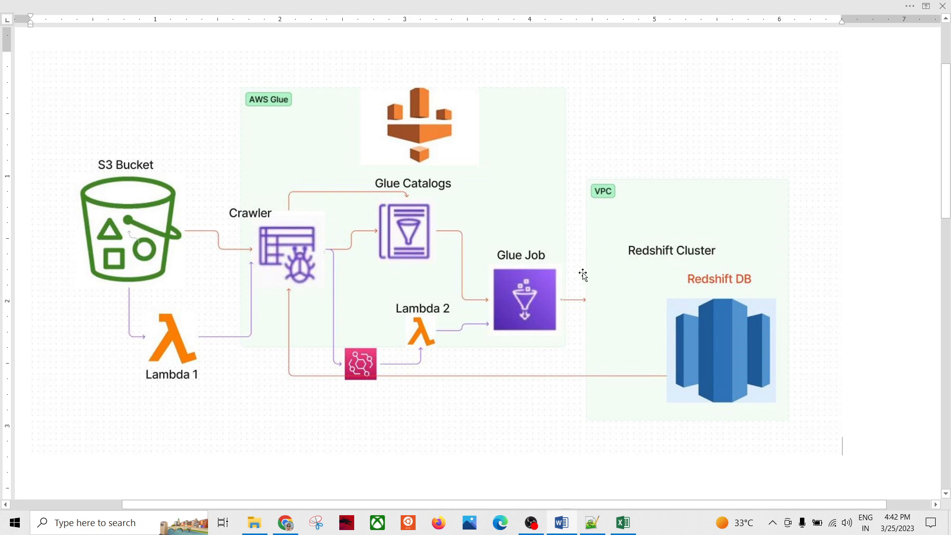
key(alt)
key(alt)
key(alt+Tab)
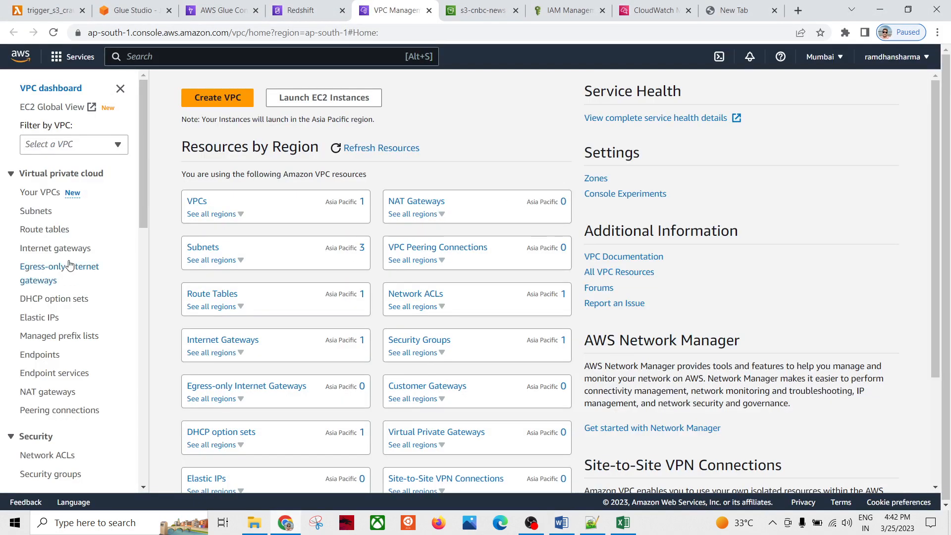
Open the details of vpc-b4e227df and view the list of security groups.
click(36, 195)
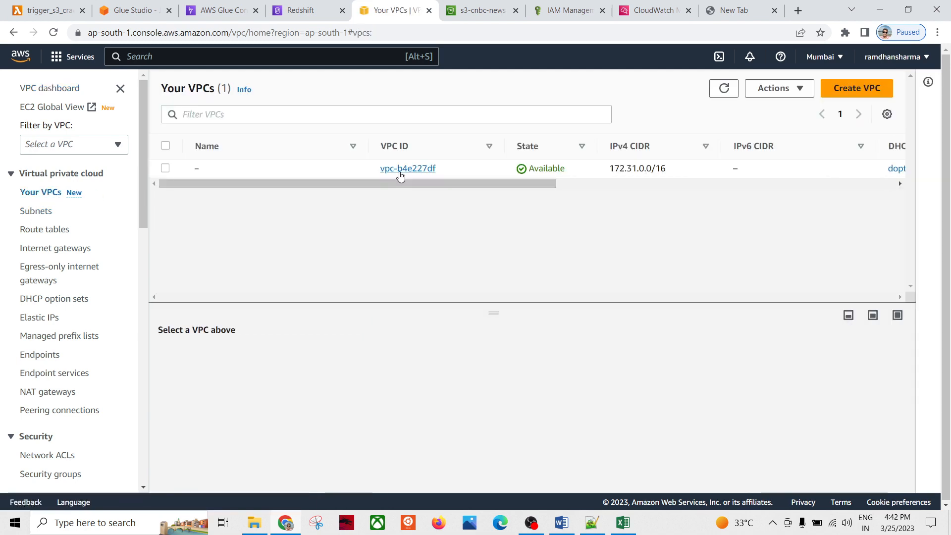
click(405, 169)
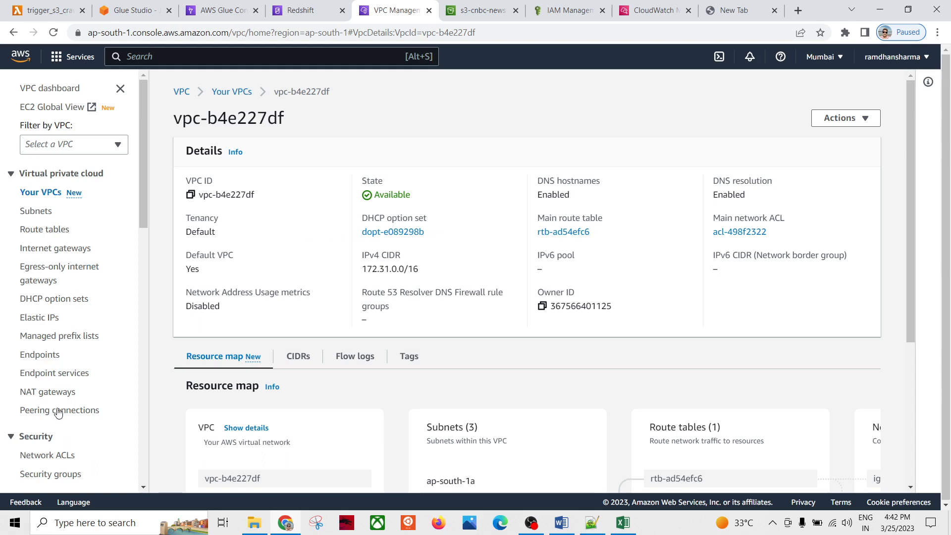
click(48, 476)
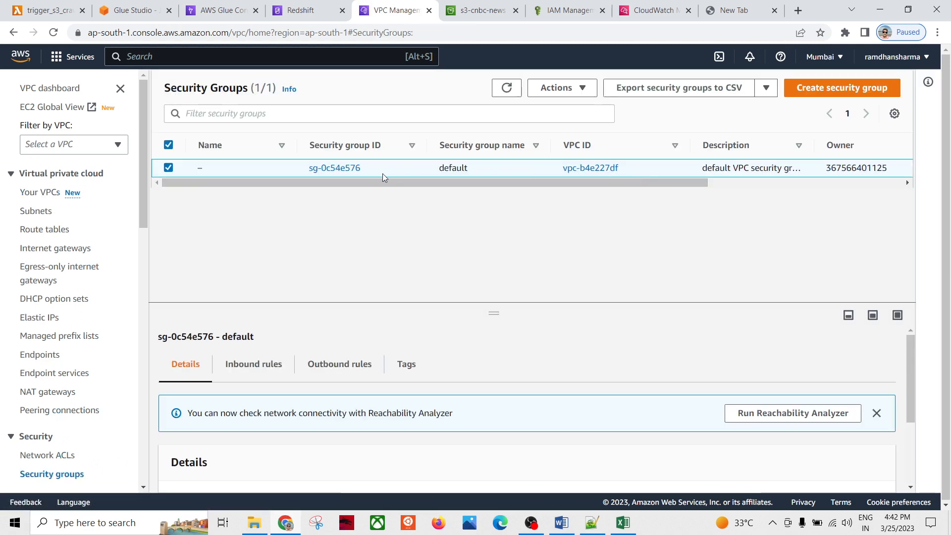
Open the VPC endpoints list and examine the details of the s3gatewayendpoint_demo entry across its columns.
scroll(72, 394, down, 1)
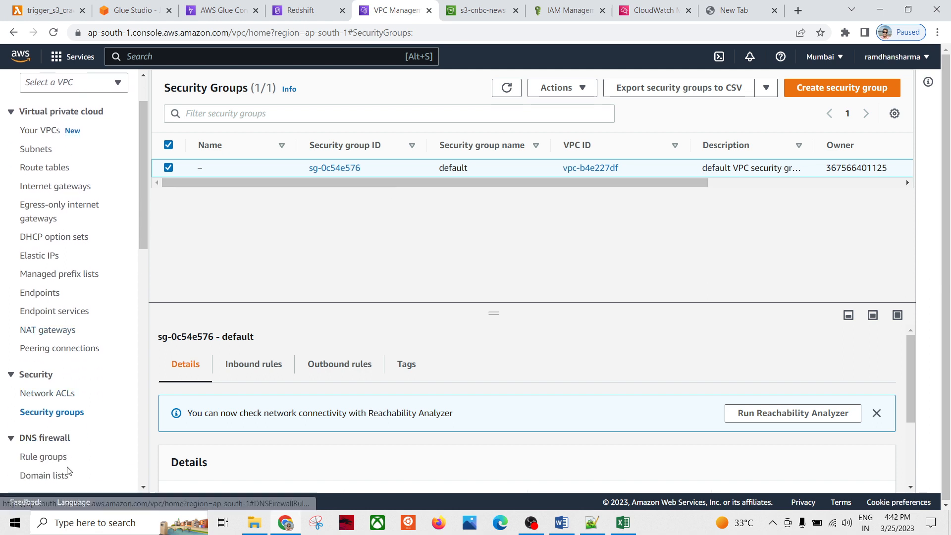
scroll(72, 473, down, 3)
scroll(91, 325, up, 4)
click(35, 356)
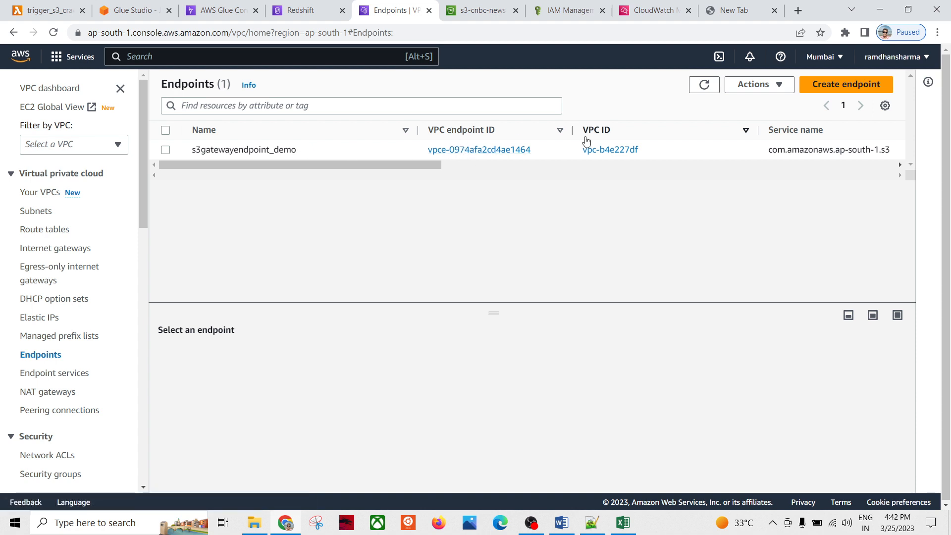
drag(408, 165, 765, 166)
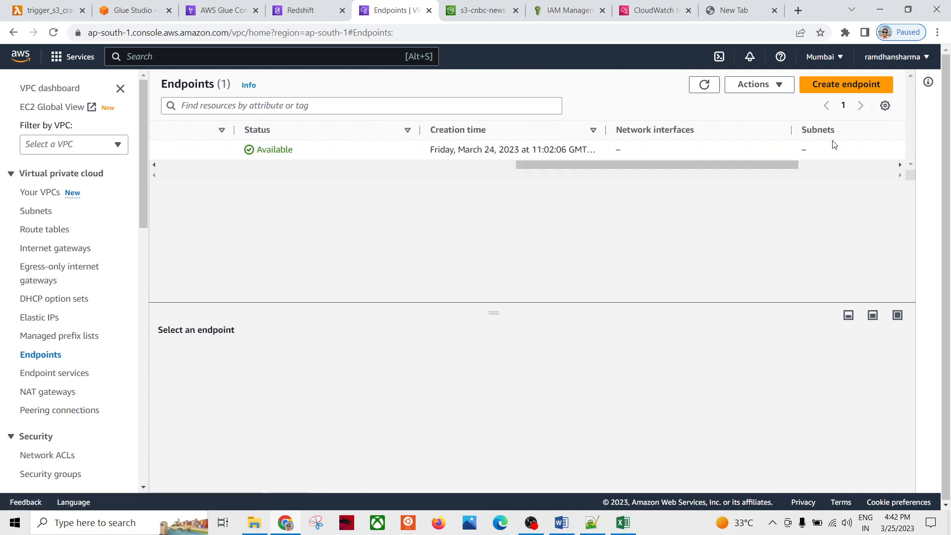
Start a new VPC endpoint with the name tag sss, filter the services by s3, and select the com.amazonaws.ap-south-1.s3 Gateway service.
click(850, 89)
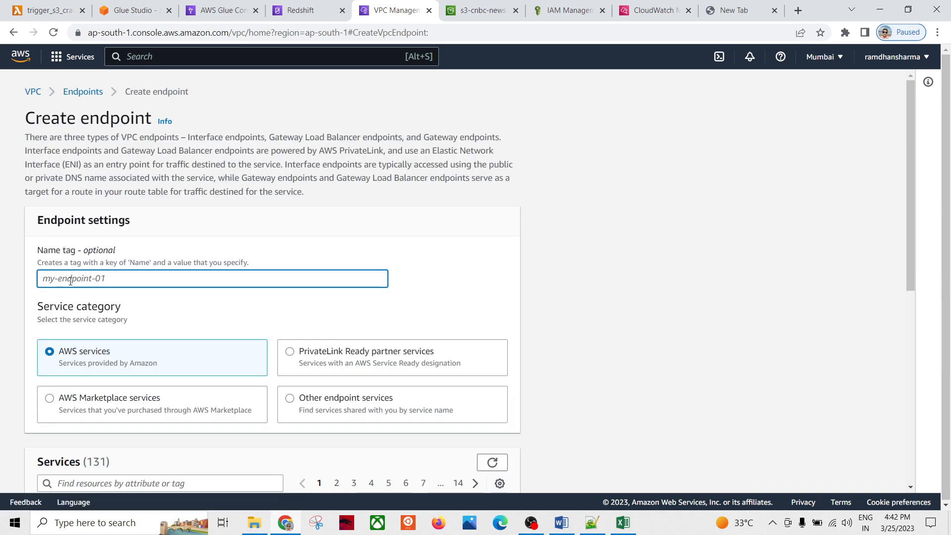
text(sss)
scroll(168, 312, down, 1)
click(90, 424)
text(s3)
scroll(245, 411, down, 3)
click(491, 219)
click(139, 231)
key(Return)
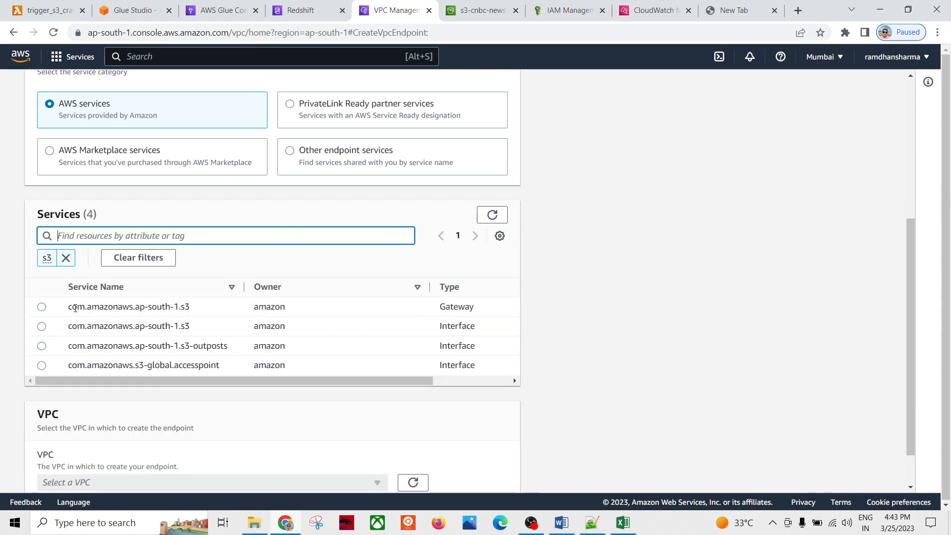
click(41, 308)
scroll(544, 300, down, 1)
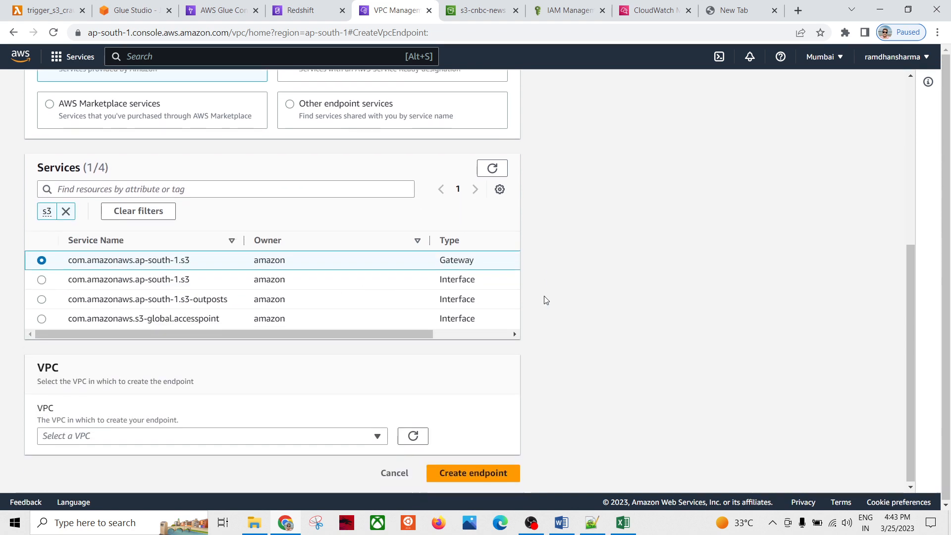
Choose vpc-b4e227df for the endpoint, review the remaining settings, and return to the endpoints list without creating it.
click(197, 440)
click(99, 405)
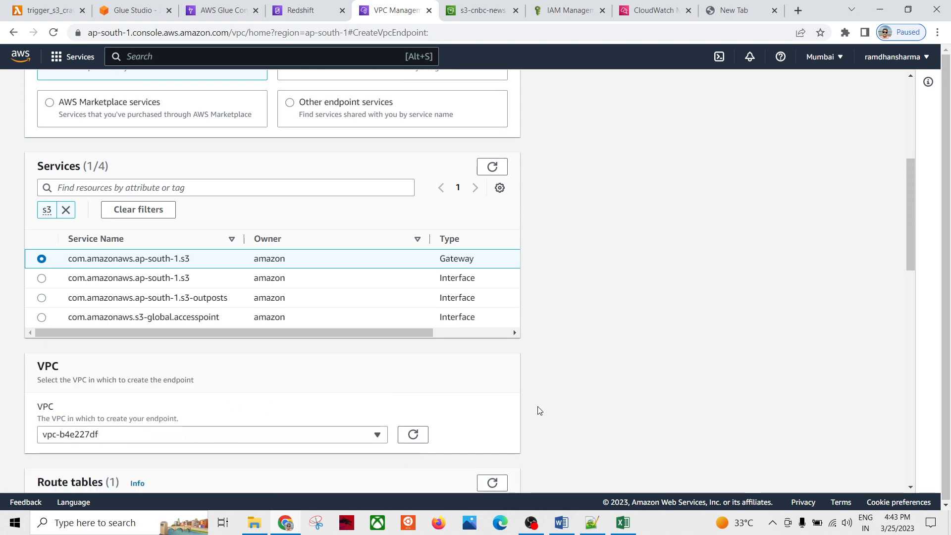
scroll(592, 395, down, 5)
scroll(593, 395, down, 10)
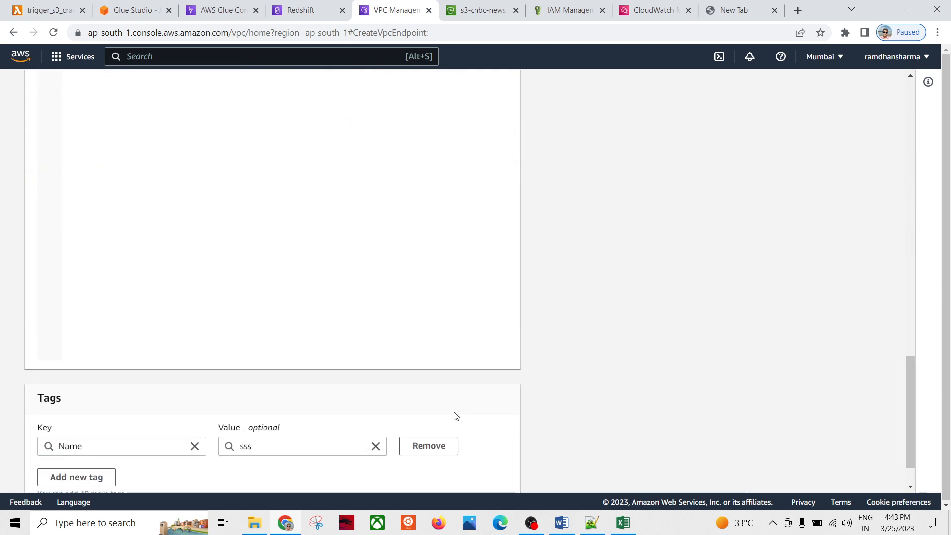
scroll(577, 381, down, 1)
scroll(610, 335, up, 15)
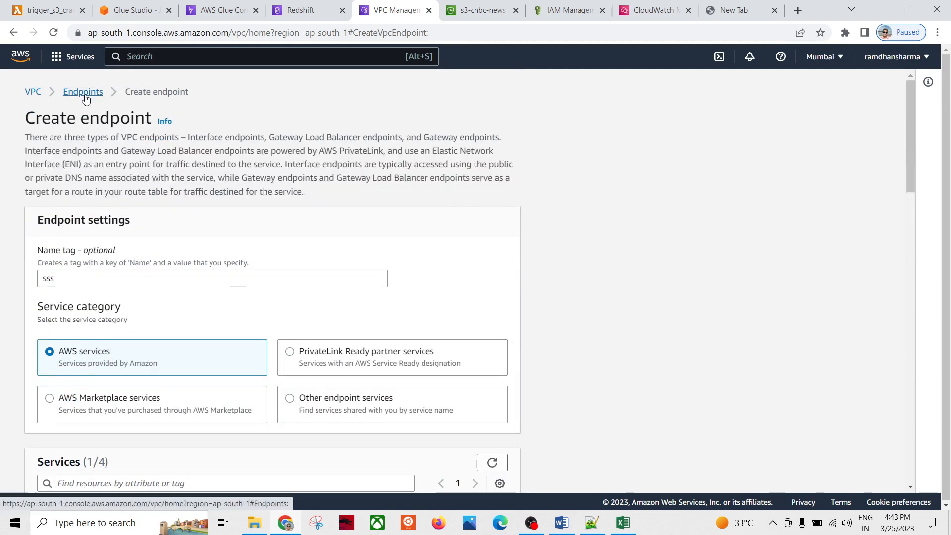
click(82, 92)
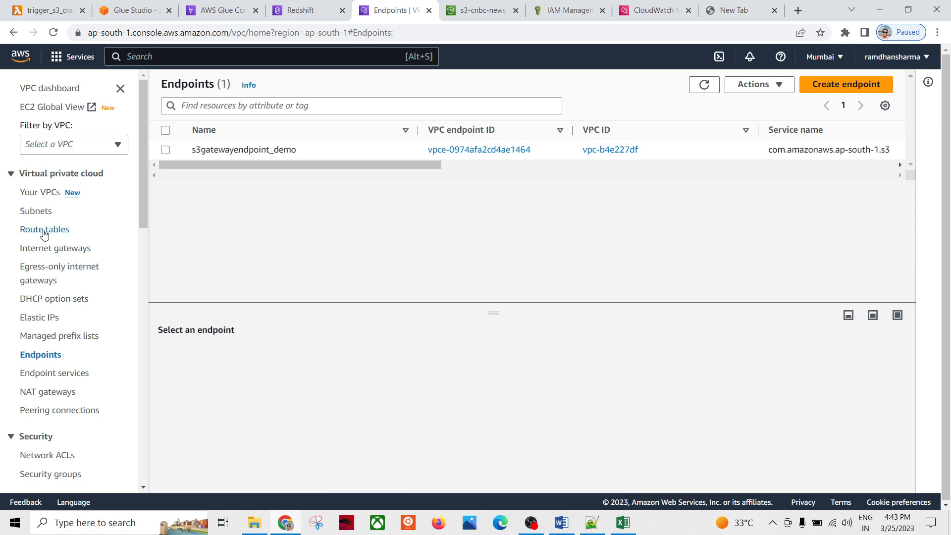
Open the list of security groups and try to view the default group's inbound rules.
click(55, 472)
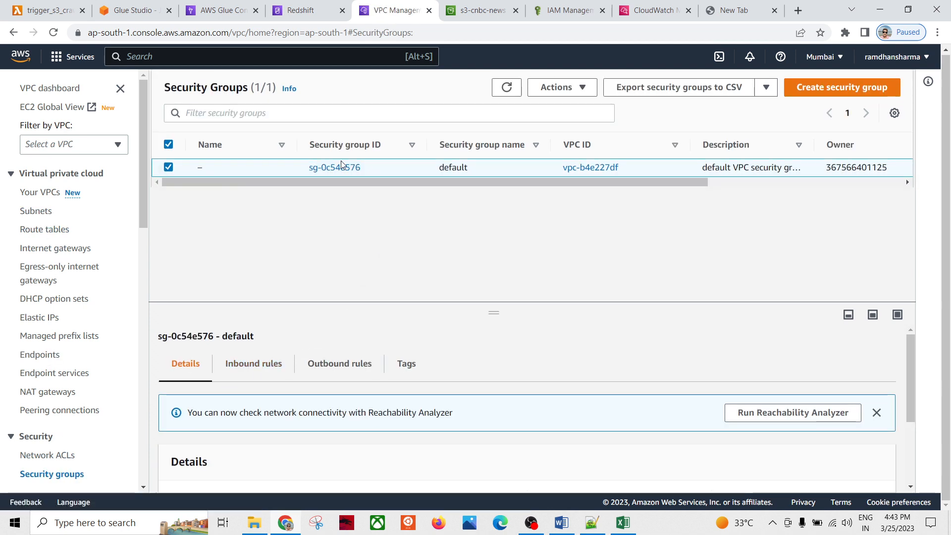
click(258, 365)
click(793, 413)
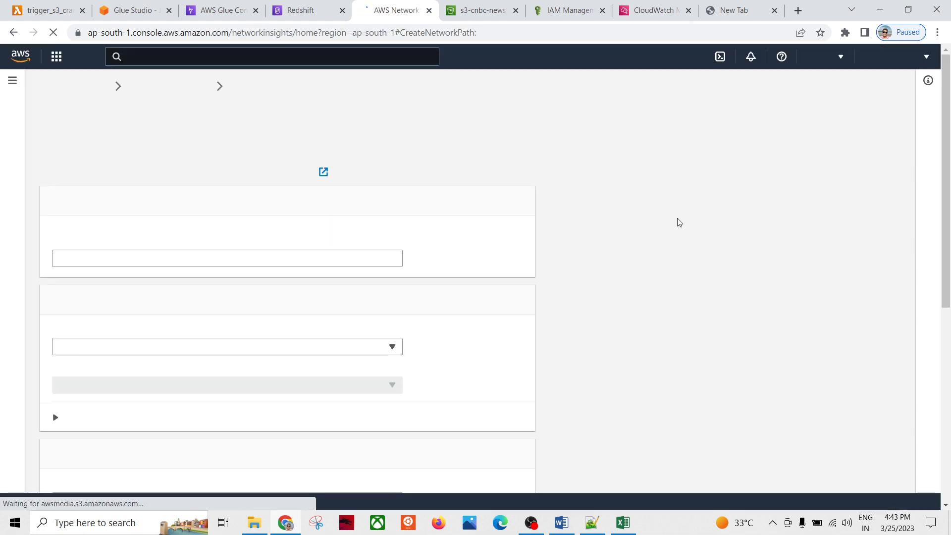
Review redshift-cluster-1's properties in Redshift, and open its VPC security group from the network and security settings.
key(ctrl+shift+Tab)
scroll(280, 406, down, 4)
scroll(304, 318, up, 4)
scroll(396, 324, down, 7)
scroll(318, 143, up, 8)
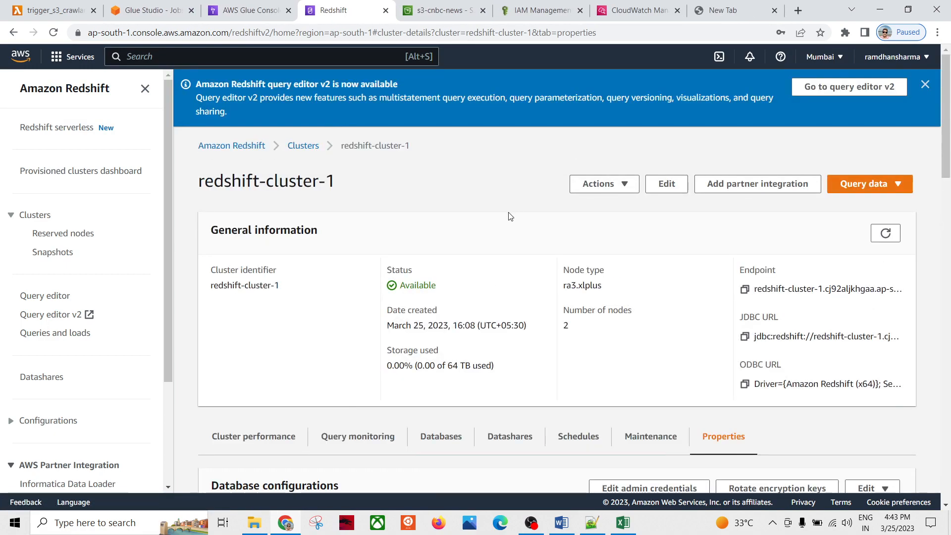
scroll(490, 227, down, 4)
scroll(356, 278, down, 5)
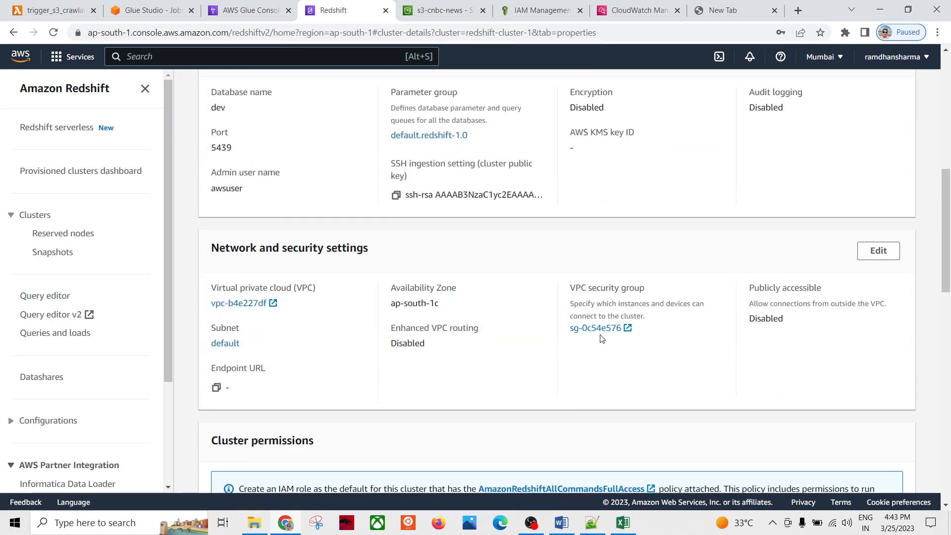
click(597, 328)
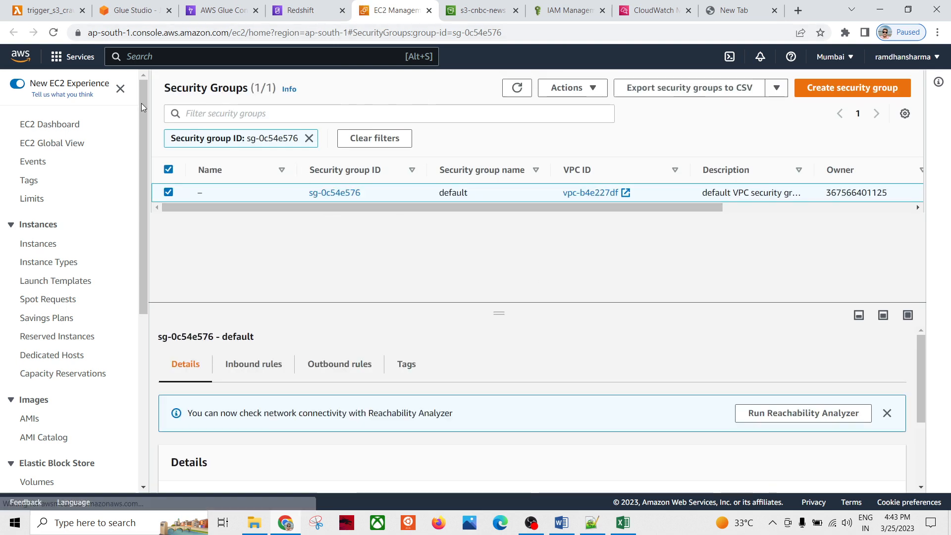
Examine the inbound rules of security group sg-0c54e576, including their types and sources in the rule editor, and leave without changes.
scroll(79, 411, down, 1)
scroll(79, 414, down, 3)
scroll(89, 374, up, 4)
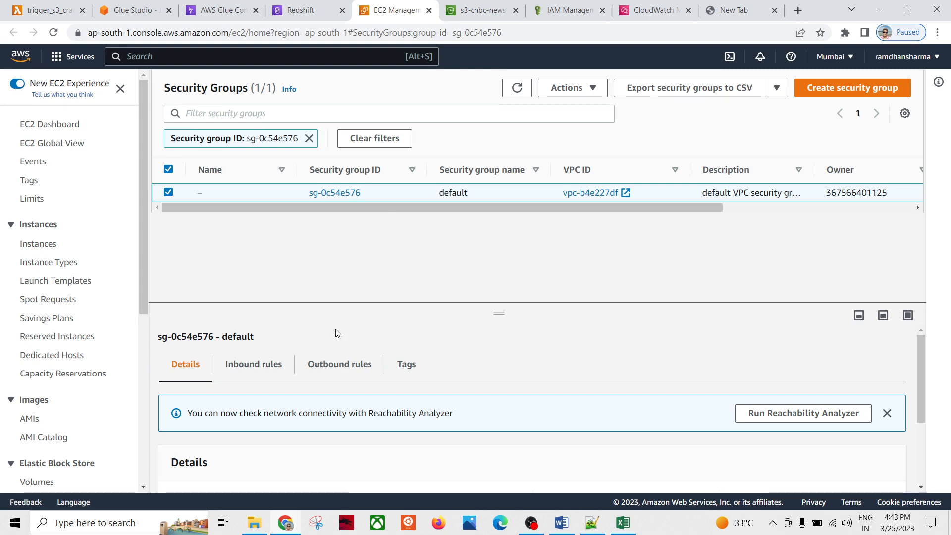
scroll(298, 346, down, 1)
scroll(264, 340, up, 2)
click(258, 365)
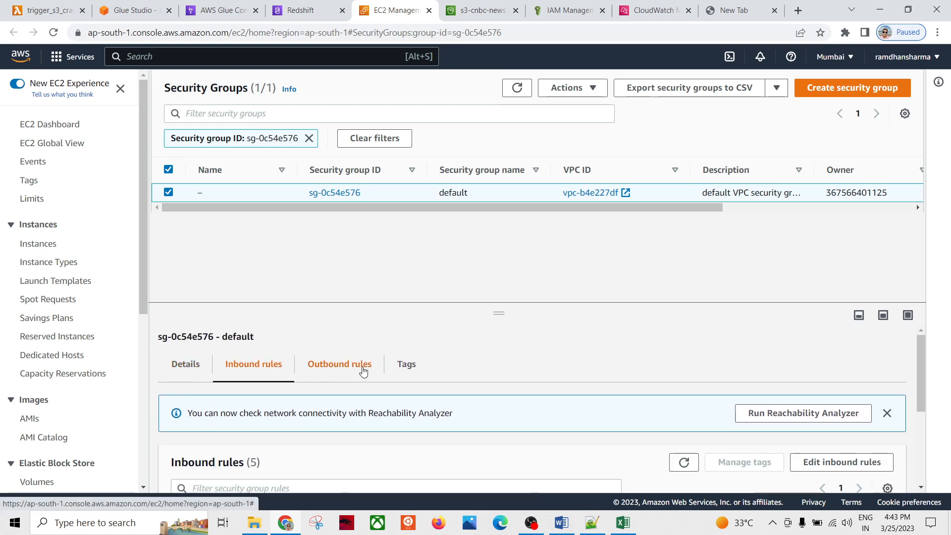
scroll(521, 369, down, 3)
click(795, 342)
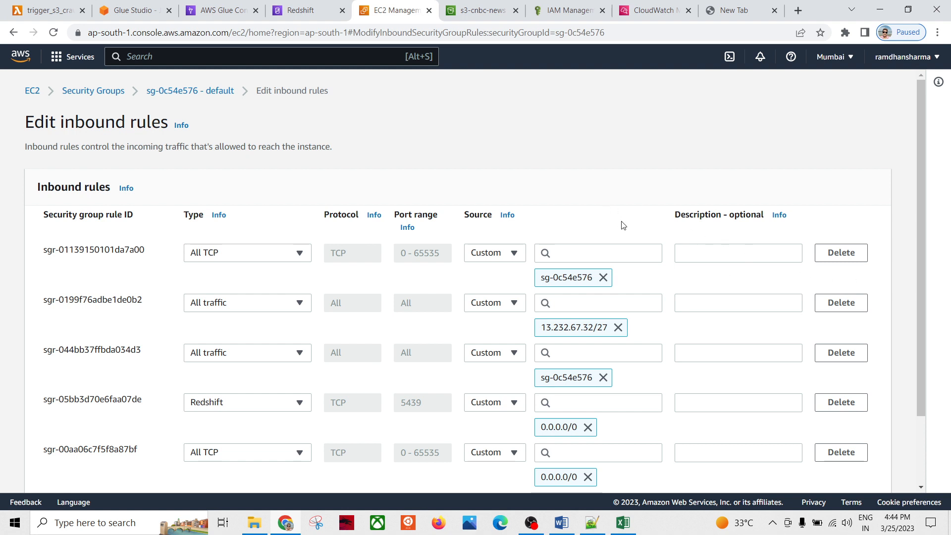
scroll(317, 303, down, 2)
click(687, 471)
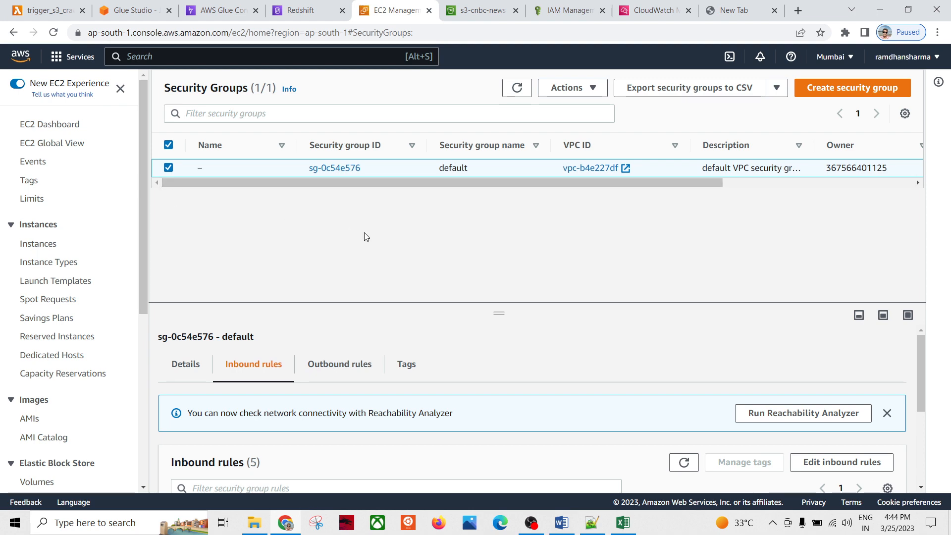
Close the security group page and view the cnbc_news create table query in the Redshift query editor.
click(429, 10)
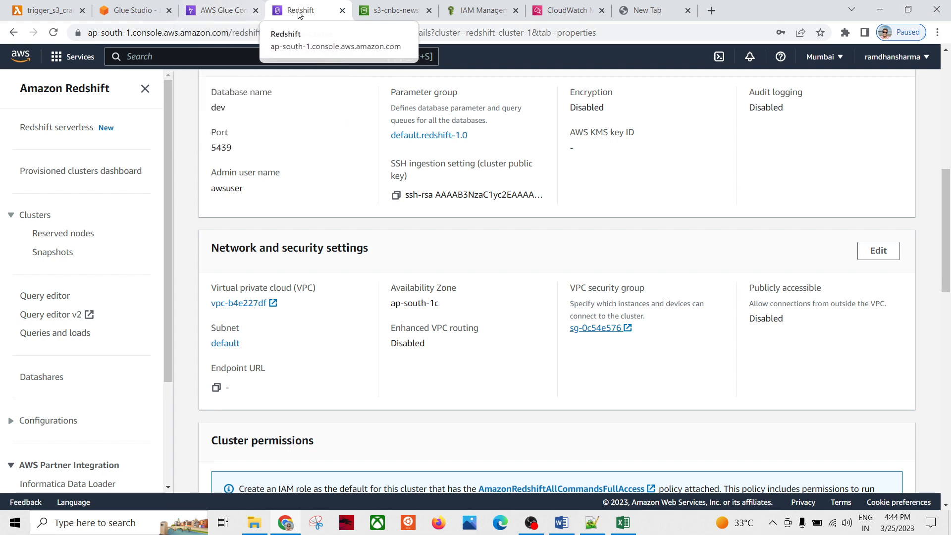
click(42, 297)
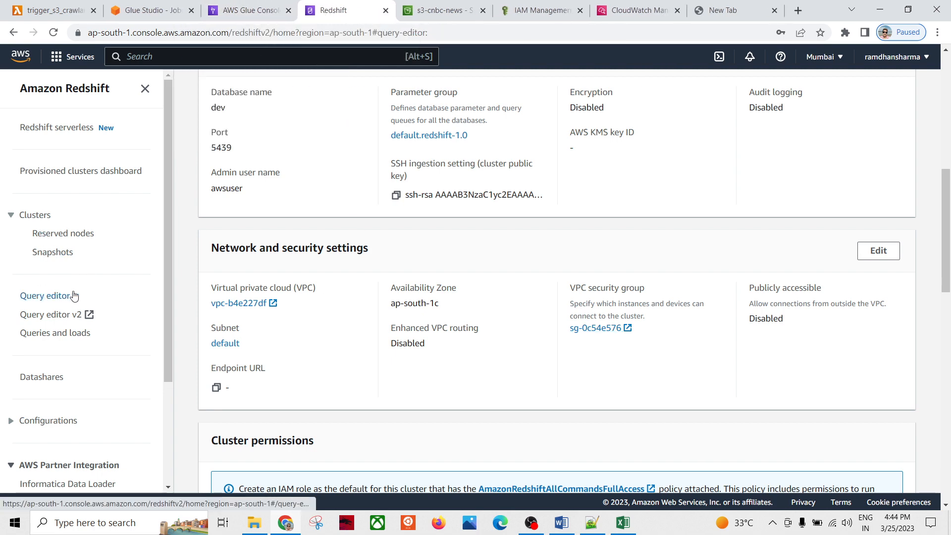
click(596, 357)
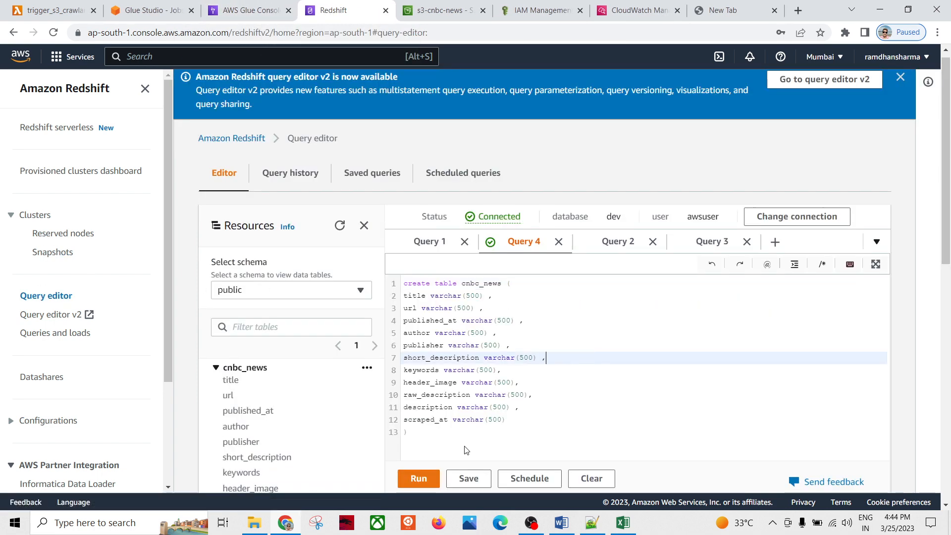
Switch to the AWS Glue console, open its connections page, and look over the existing connectors and connections.
click(251, 9)
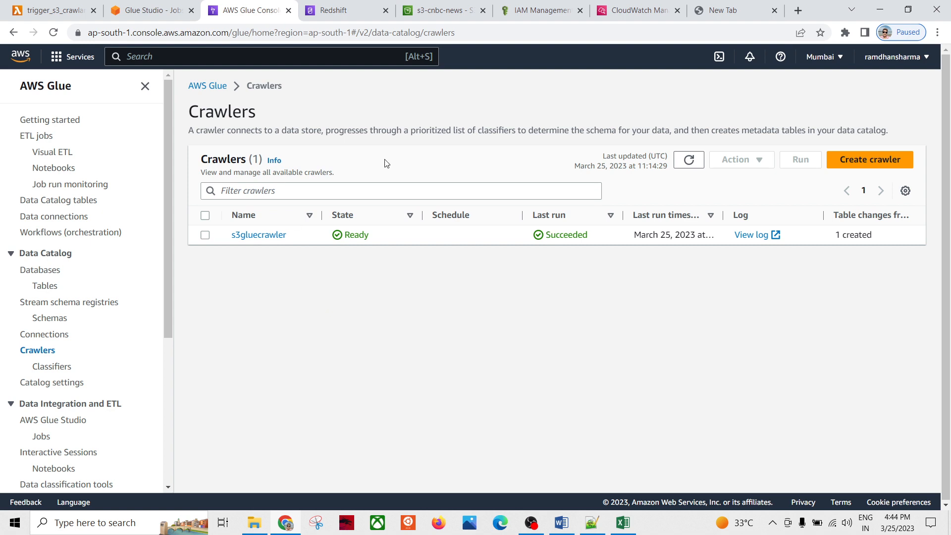
scroll(138, 356, down, 1)
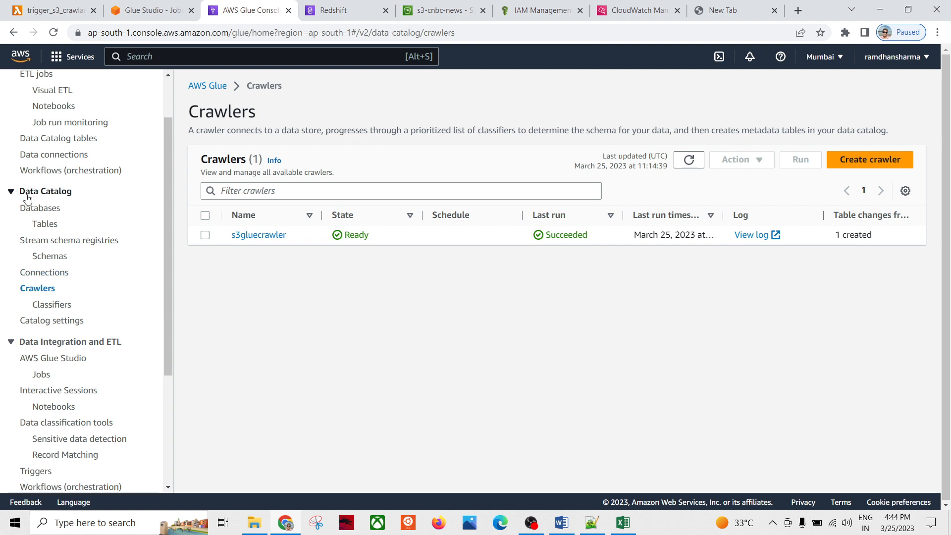
click(46, 273)
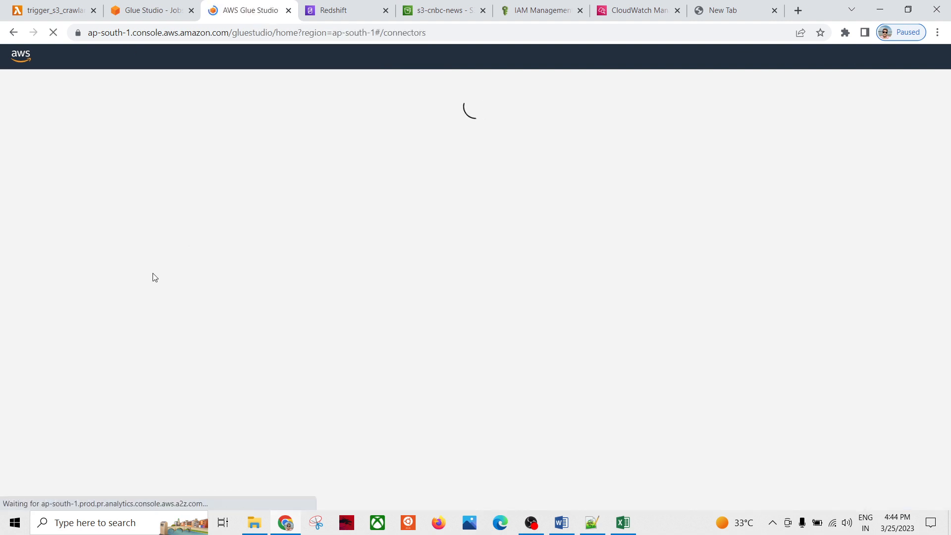
scroll(572, 368, down, 1)
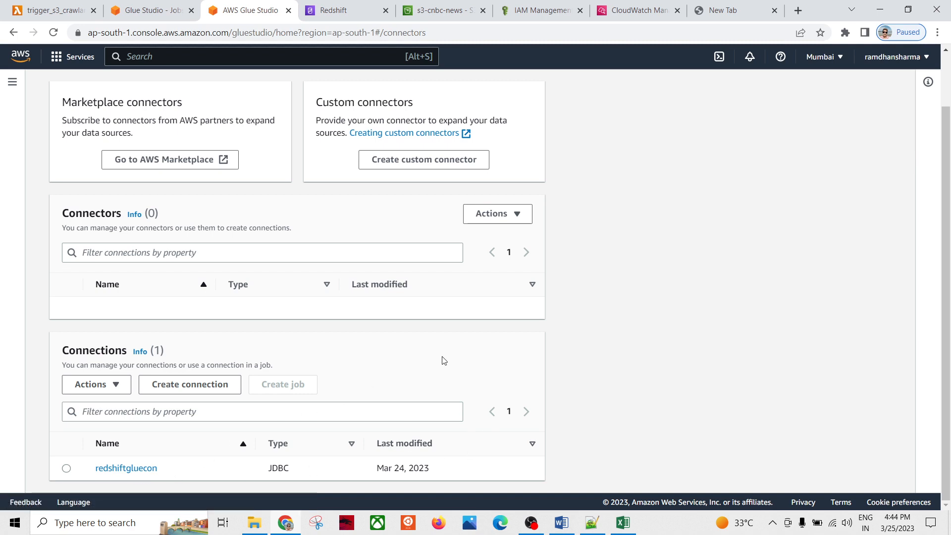
scroll(416, 370, up, 1)
scroll(339, 389, down, 1)
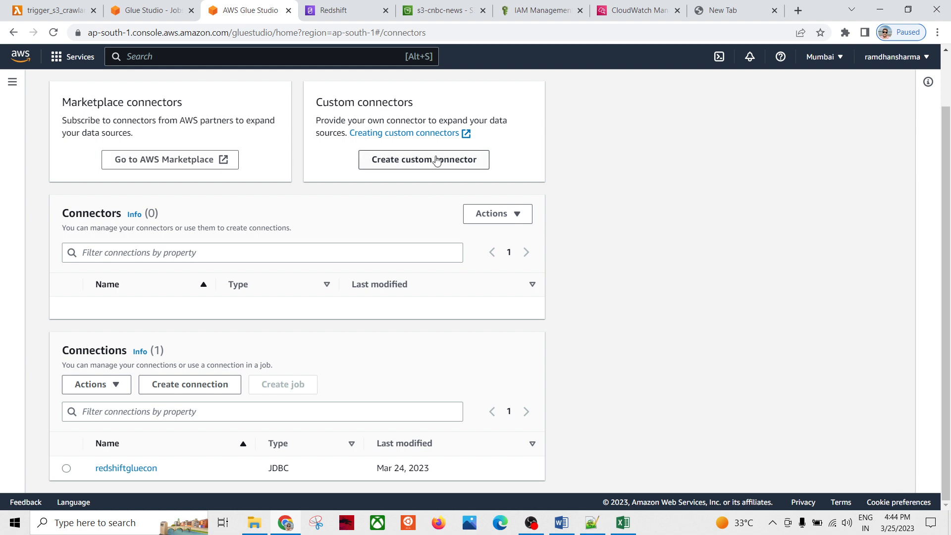
Start a new Glue connection named csss and set its connection type to Amazon Redshift.
click(193, 387)
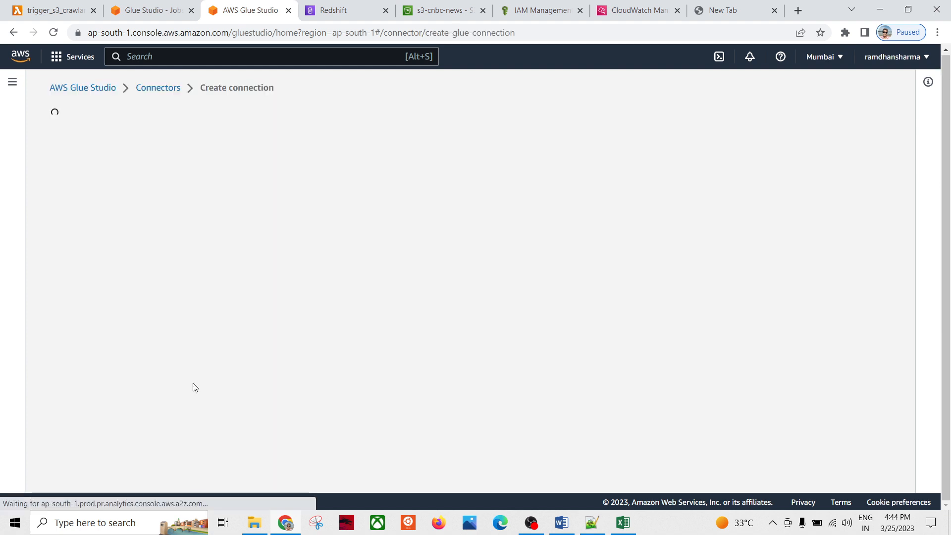
click(104, 164)
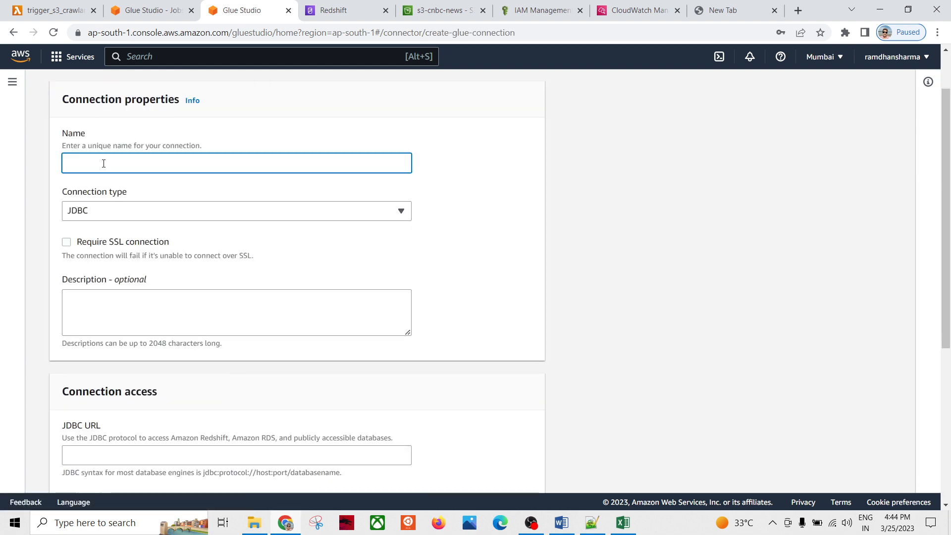
text(csss)
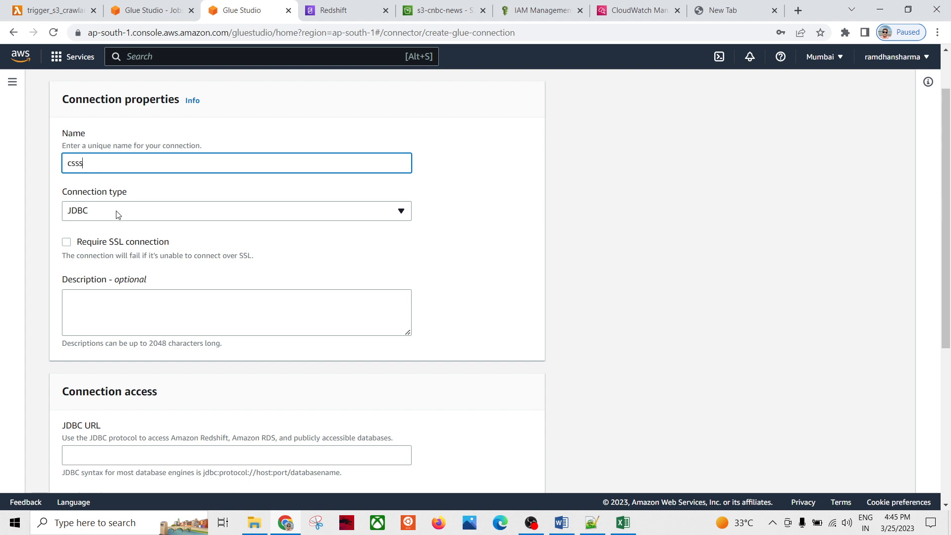
click(118, 213)
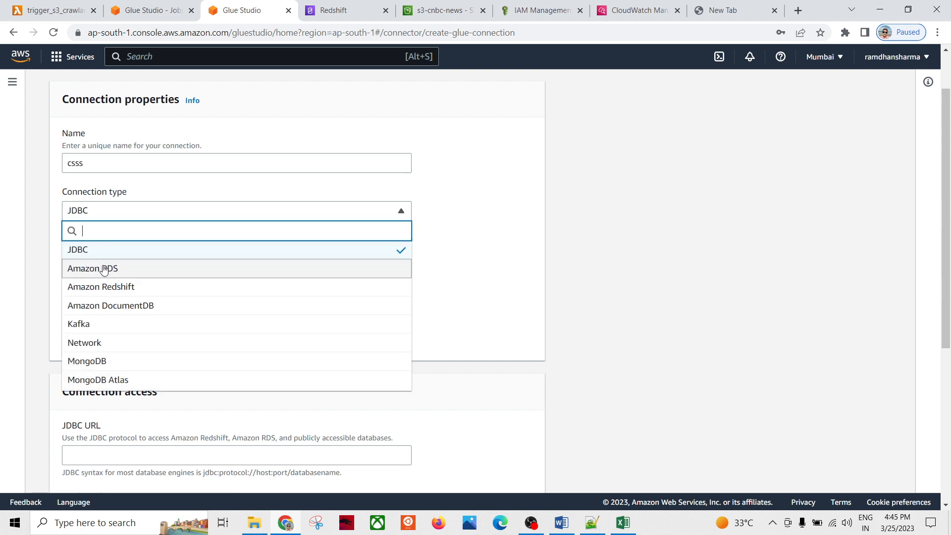
click(99, 287)
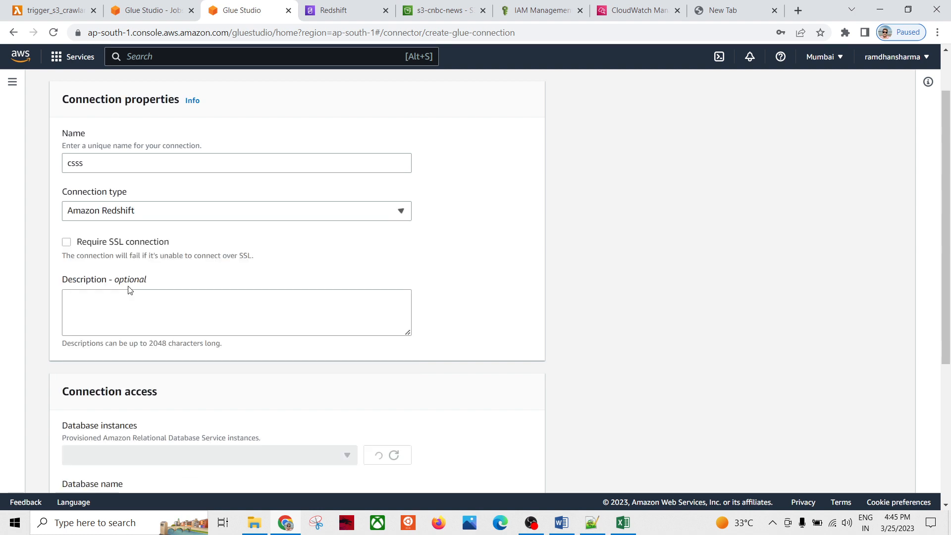
Choose redshift-cluster-1 as the connection's database instance and enter the database password.
scroll(303, 307, down, 4)
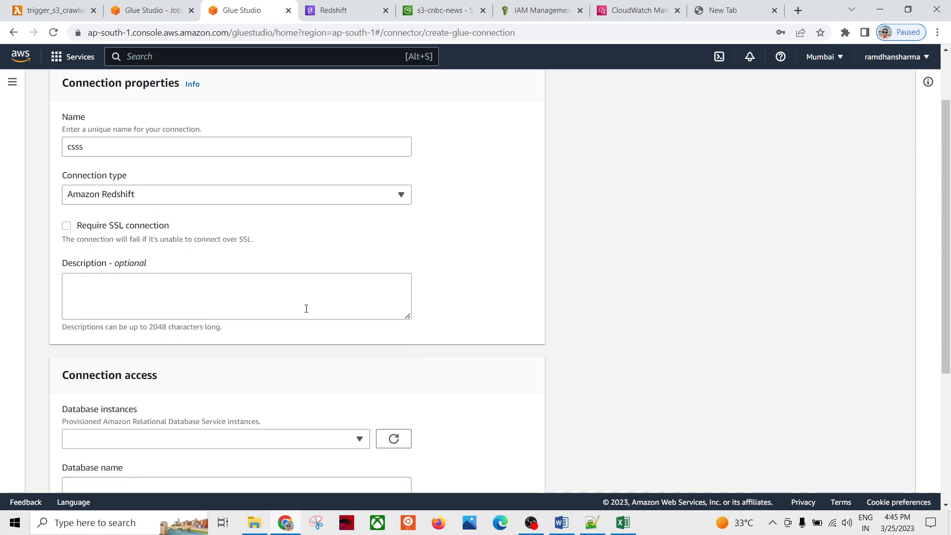
click(122, 273)
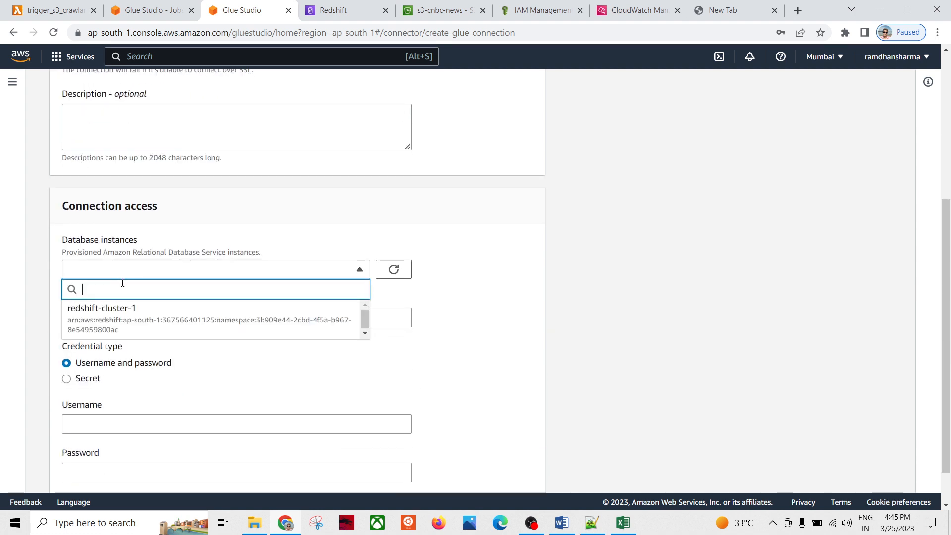
click(109, 313)
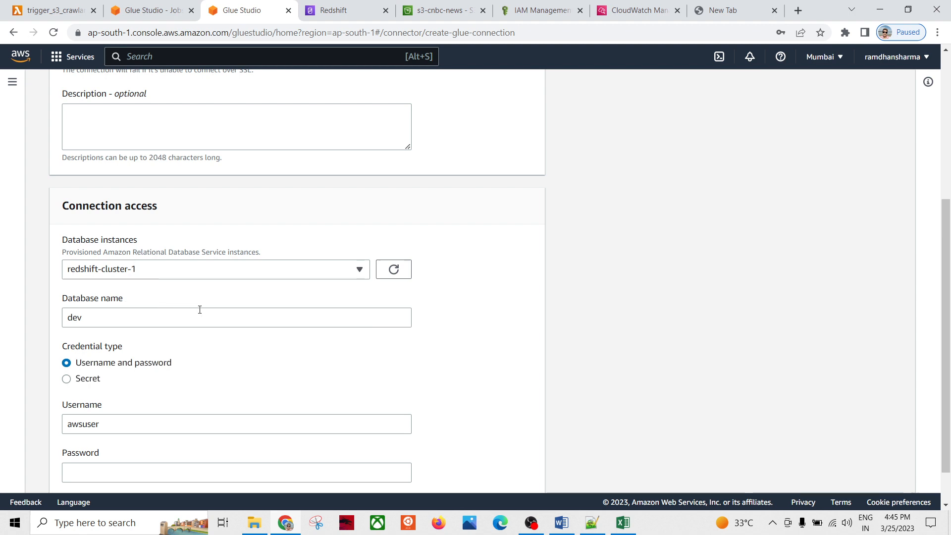
scroll(263, 347, down, 2)
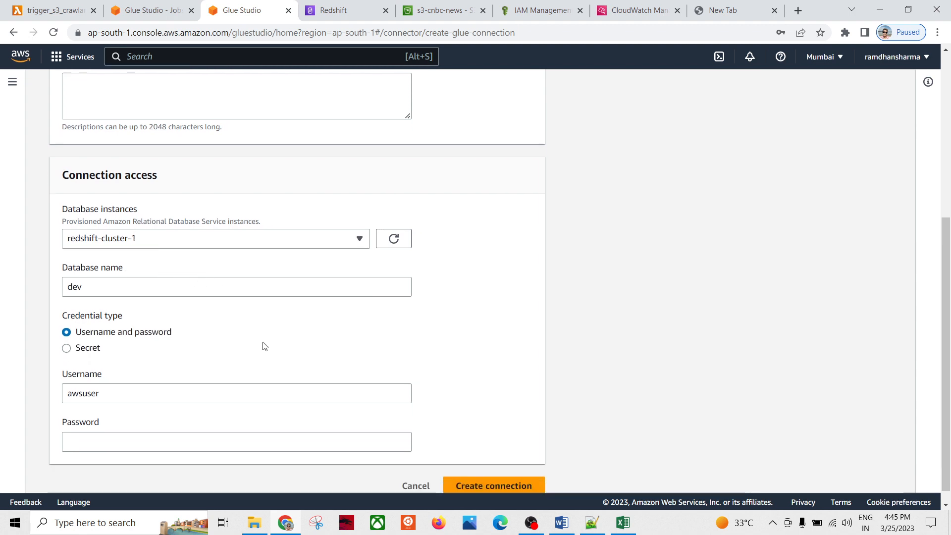
click(99, 430)
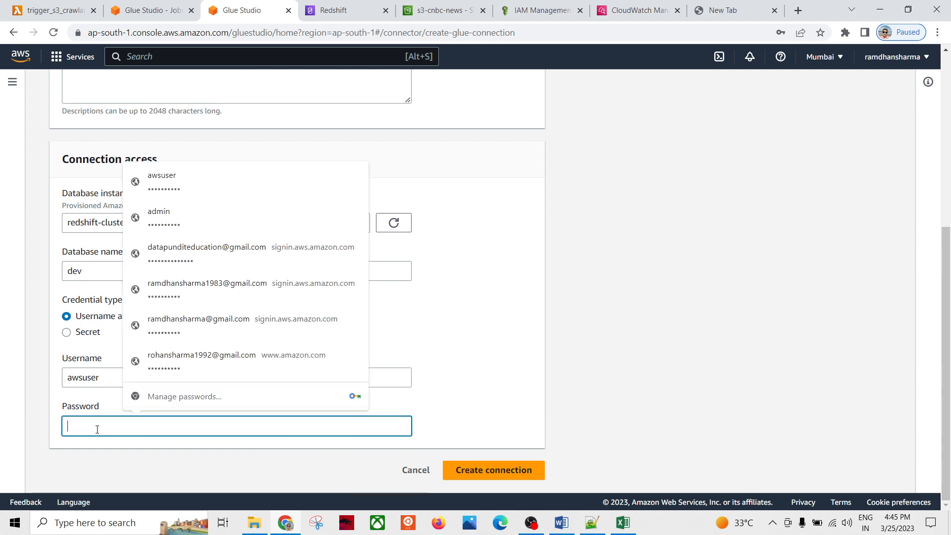
text(•)
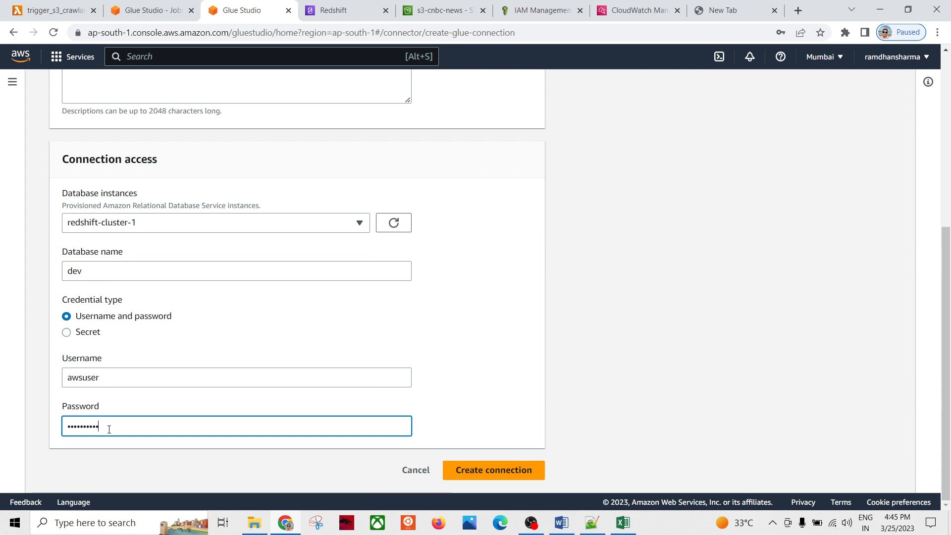
Cancel the creation of the csss Redshift connection.
click(421, 480)
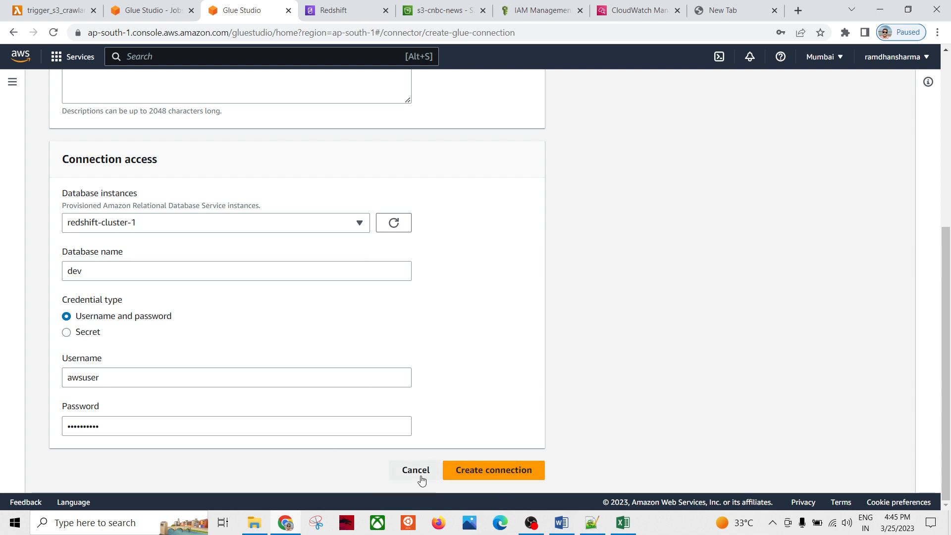
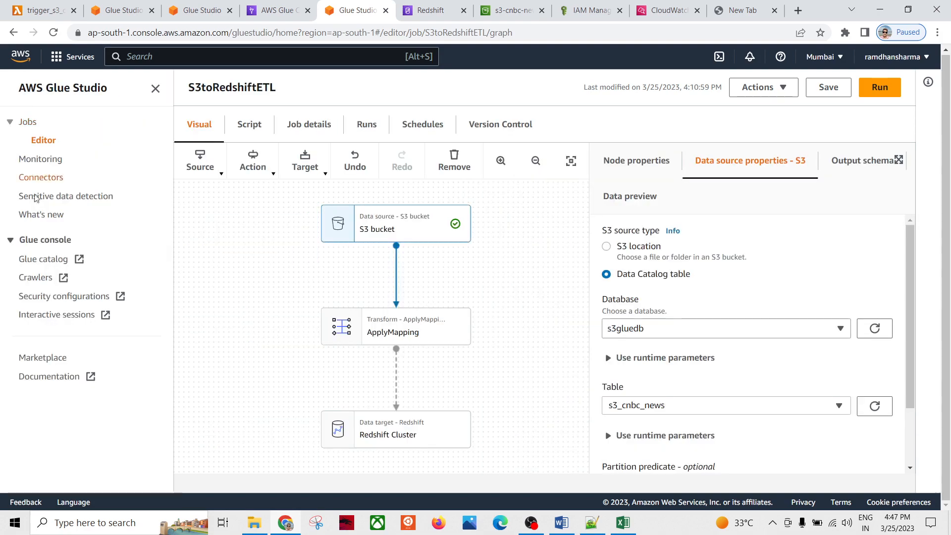
Open the Glue crawlers page, close the extra Glue Studio and crawlers tabs, and return to the Add crawler form.
click(34, 277)
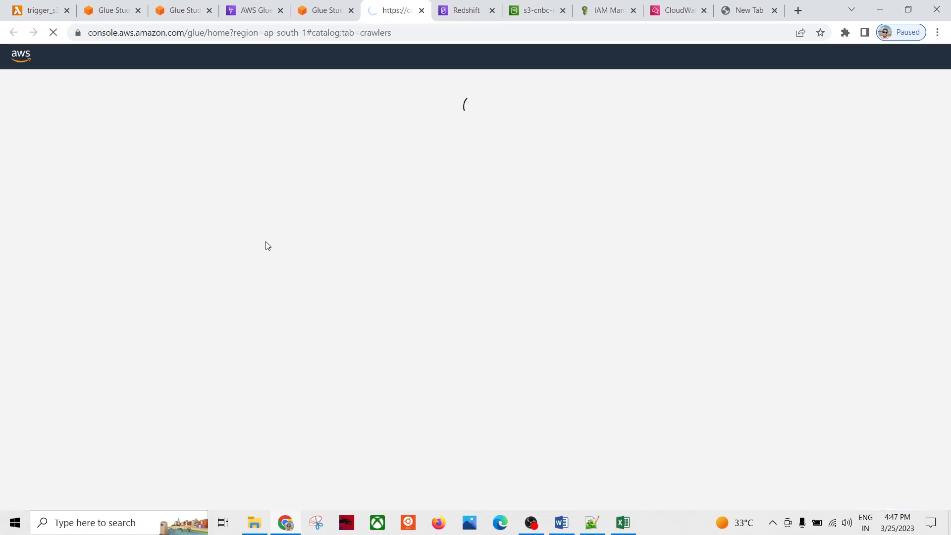
click(350, 11)
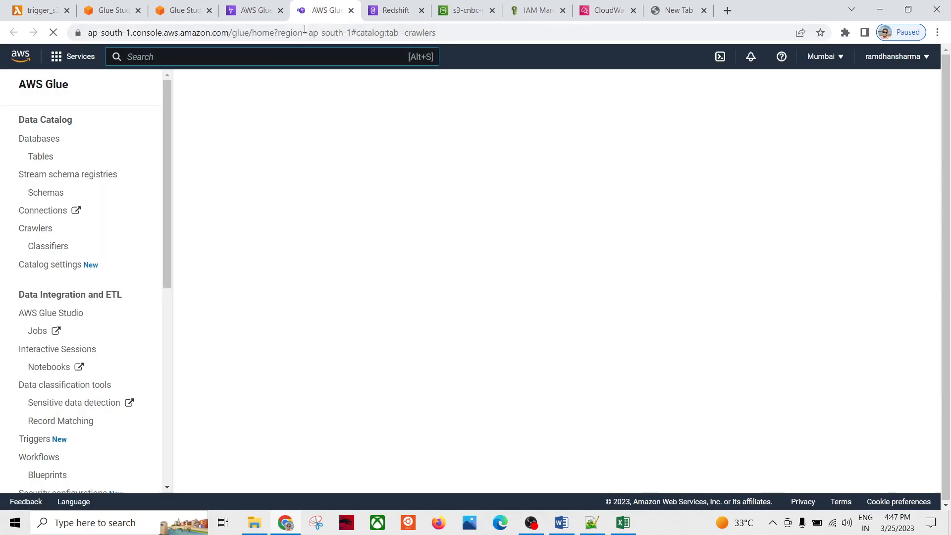
click(259, 14)
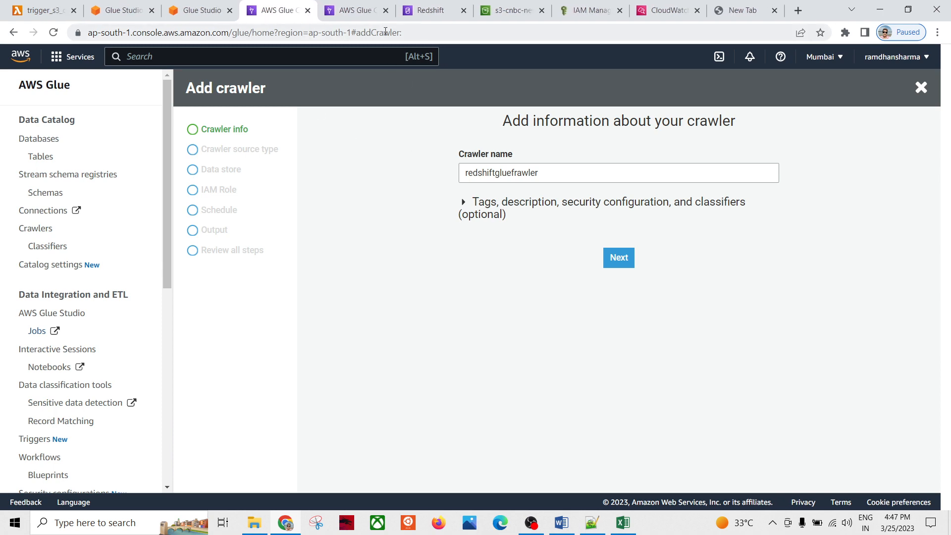
click(381, 14)
click(386, 11)
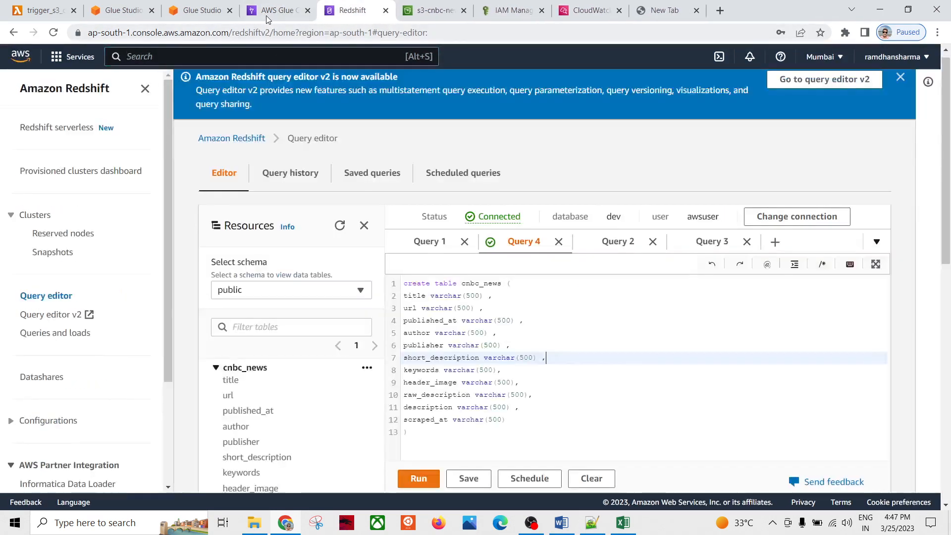
click(277, 10)
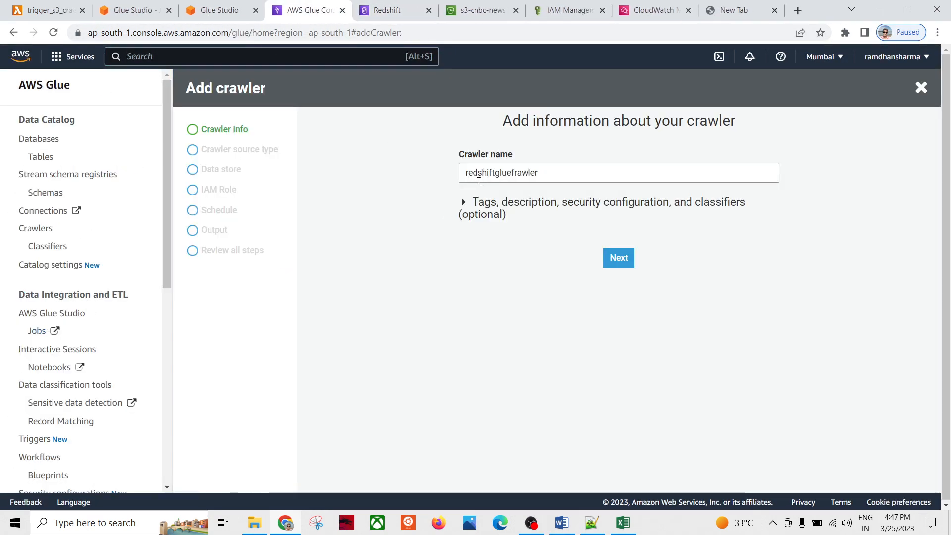
Accept the crawler name redshiftgluefrawler and Data stores source type, and choose a JDBC data store with the redshiftgluecon connection.
click(609, 257)
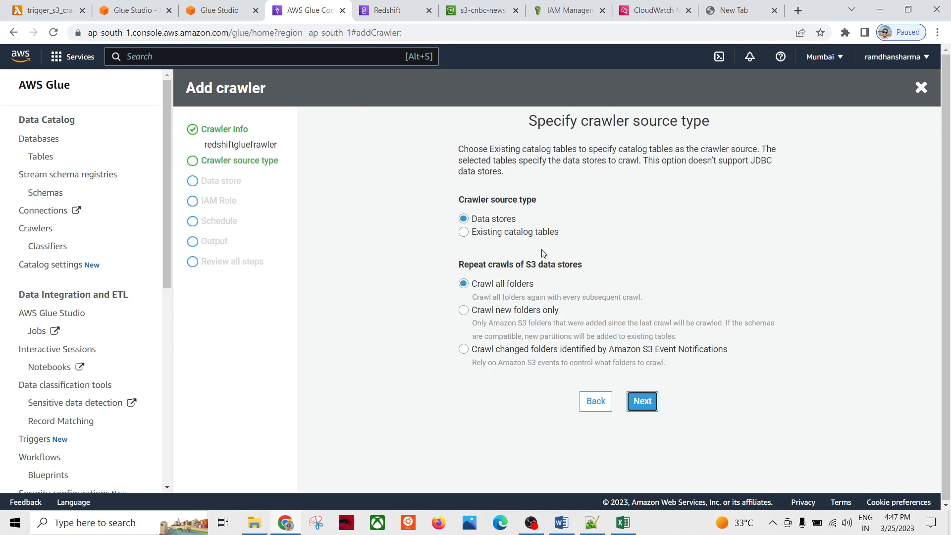
click(646, 404)
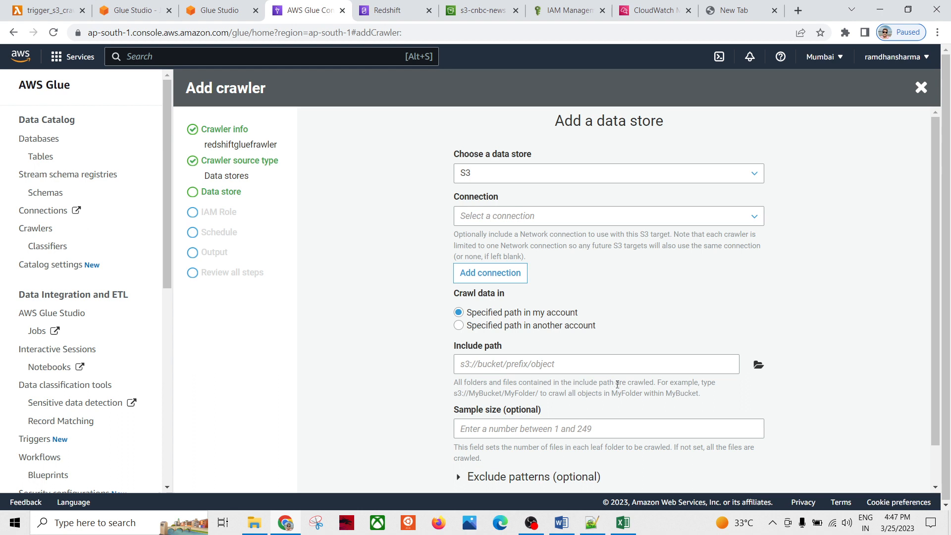
click(490, 178)
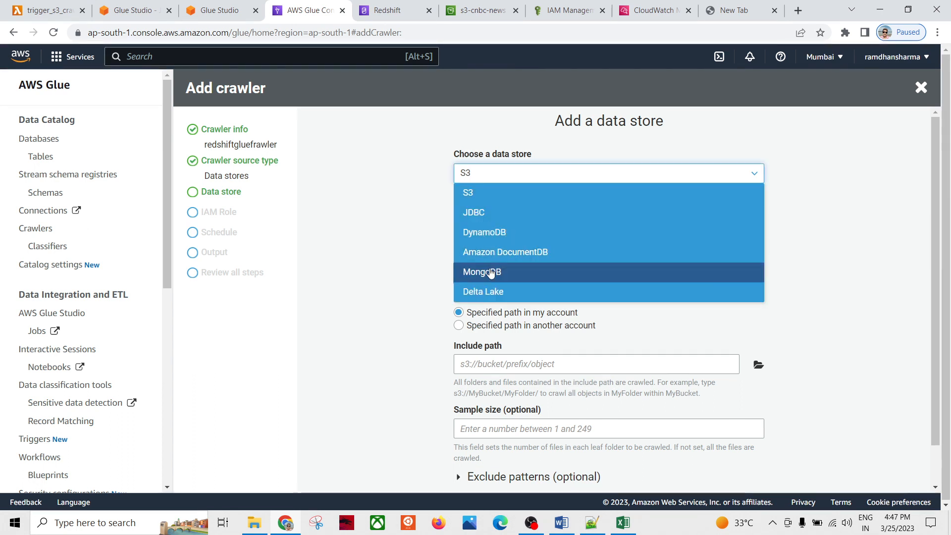
click(479, 213)
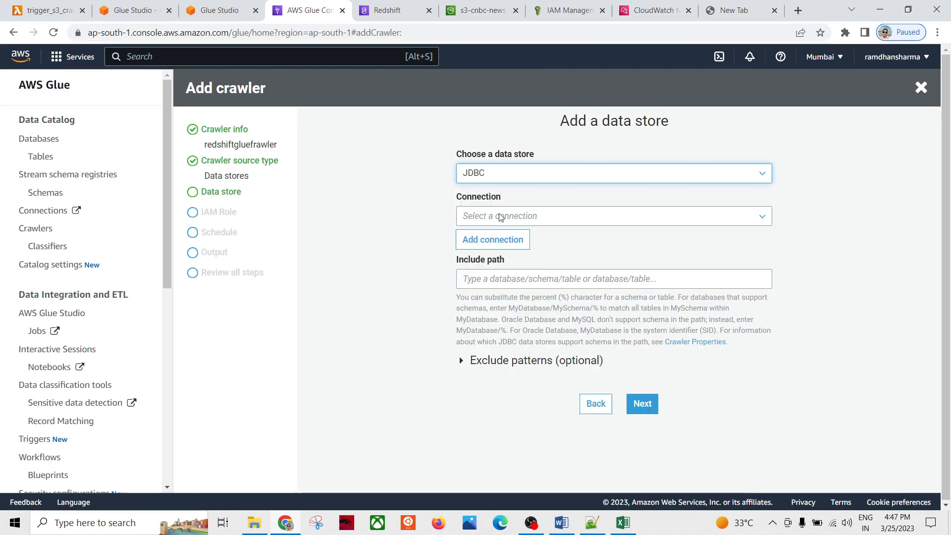
click(500, 216)
click(511, 238)
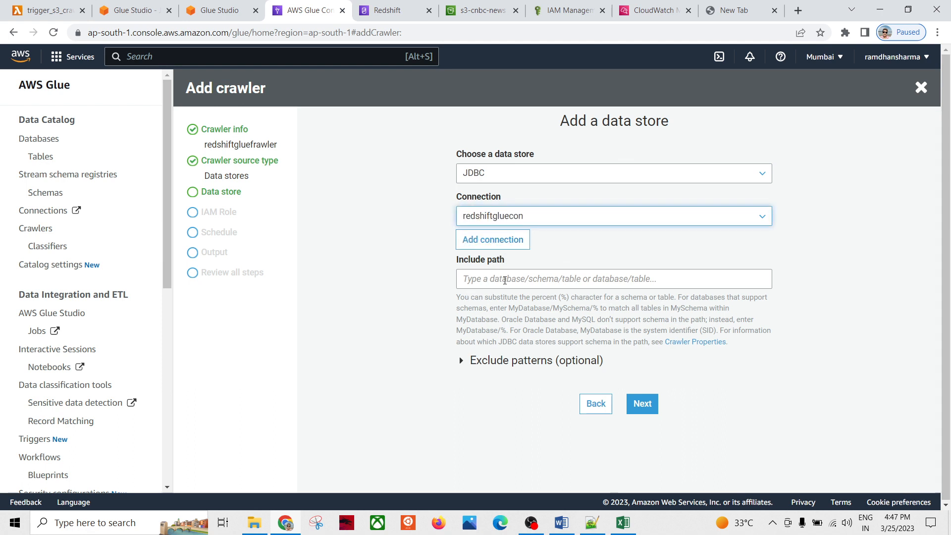
click(512, 177)
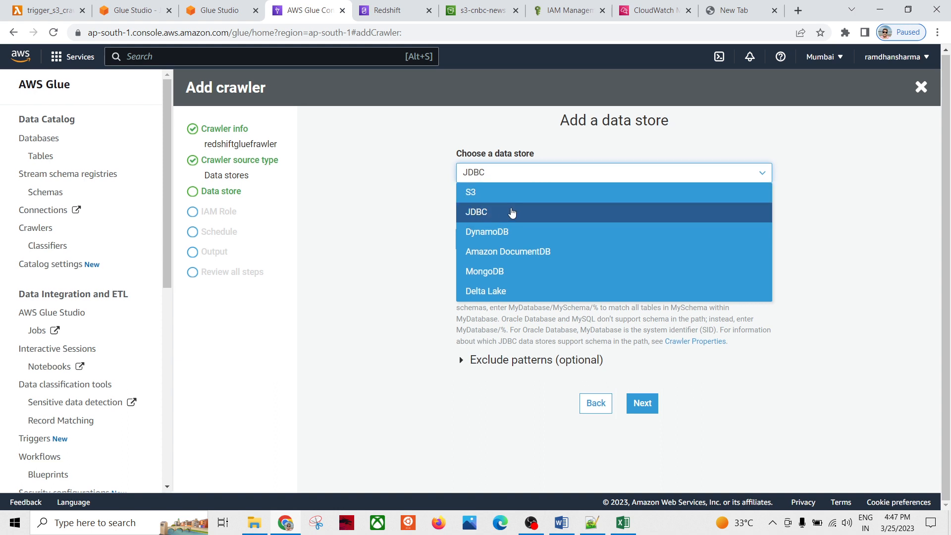
click(390, 240)
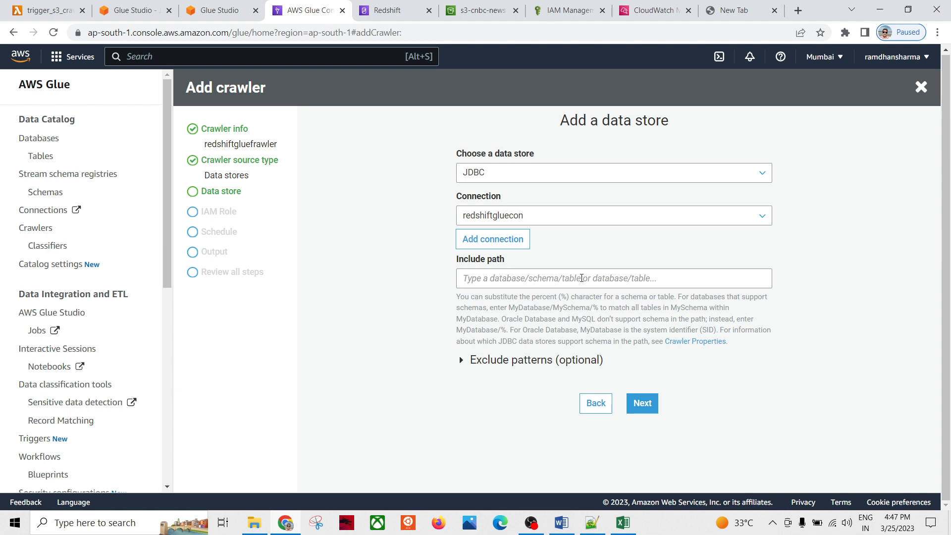
Set the include path to dev/public/cnbc_news, checking it against the Redshift query editor, and add no other data store.
click(544, 279)
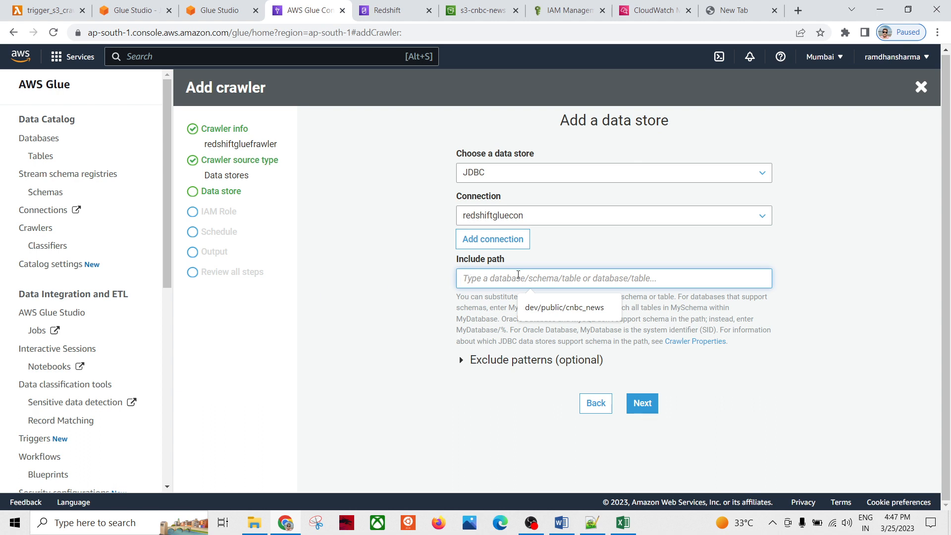
text(dev/public/cnbc_news)
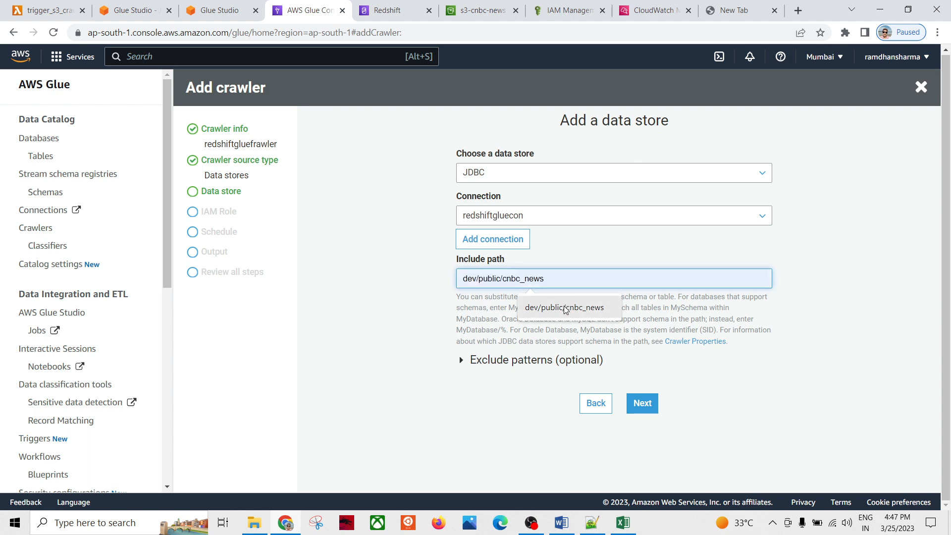
click(550, 307)
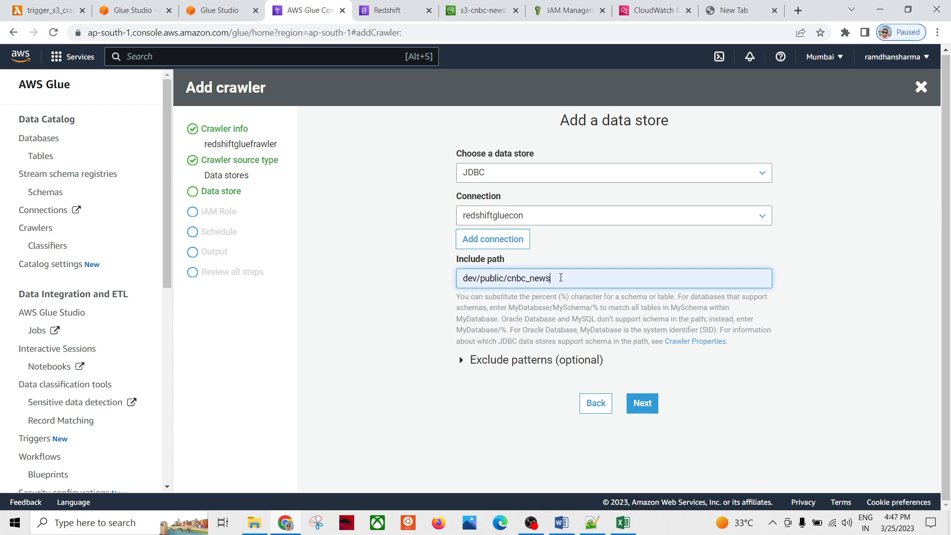
click(377, 15)
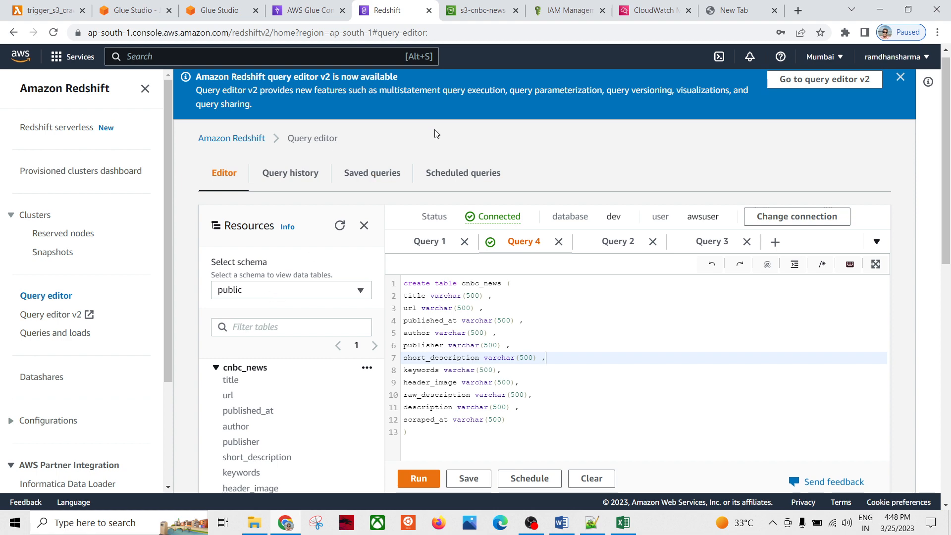
click(284, 12)
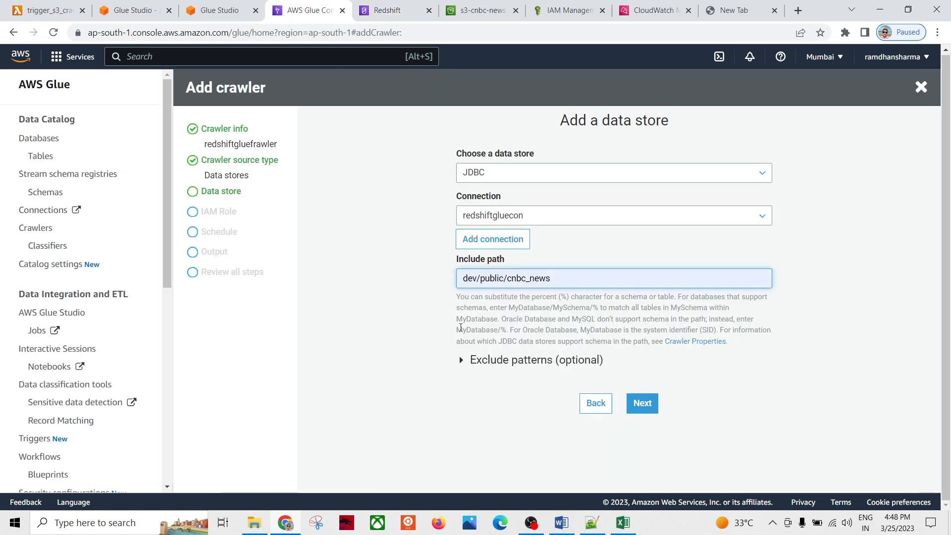
click(642, 402)
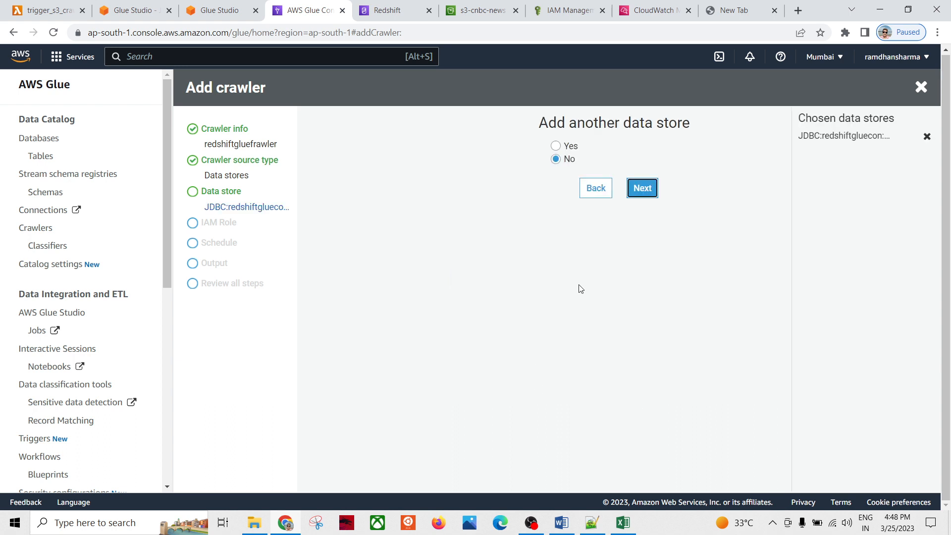
click(647, 194)
Assign the s3glueaccessrole IAM role to the crawler and keep its schedule as Run on demand.
click(498, 207)
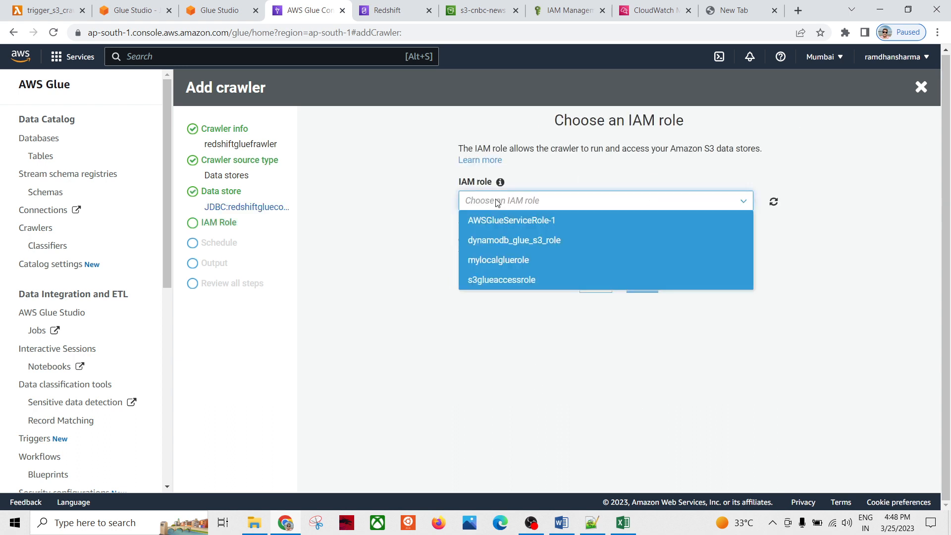
click(479, 279)
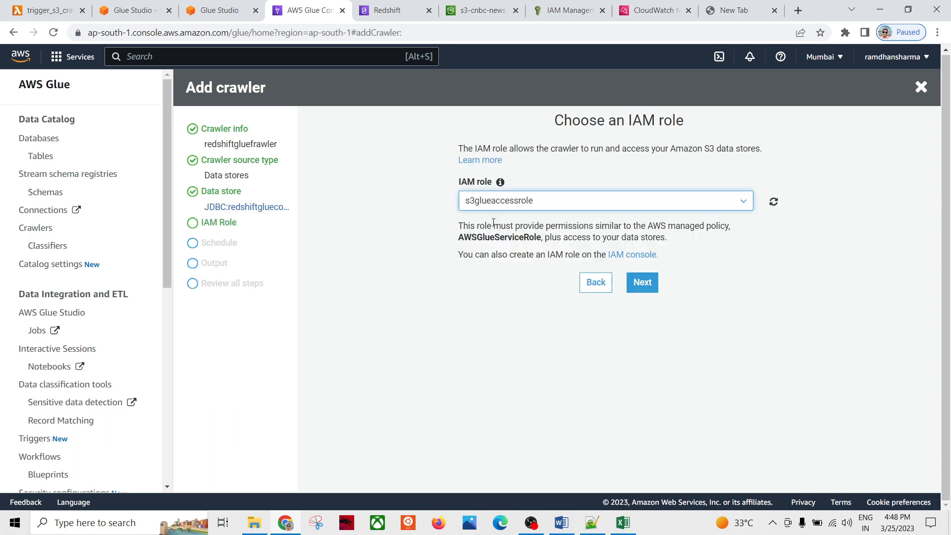
click(652, 286)
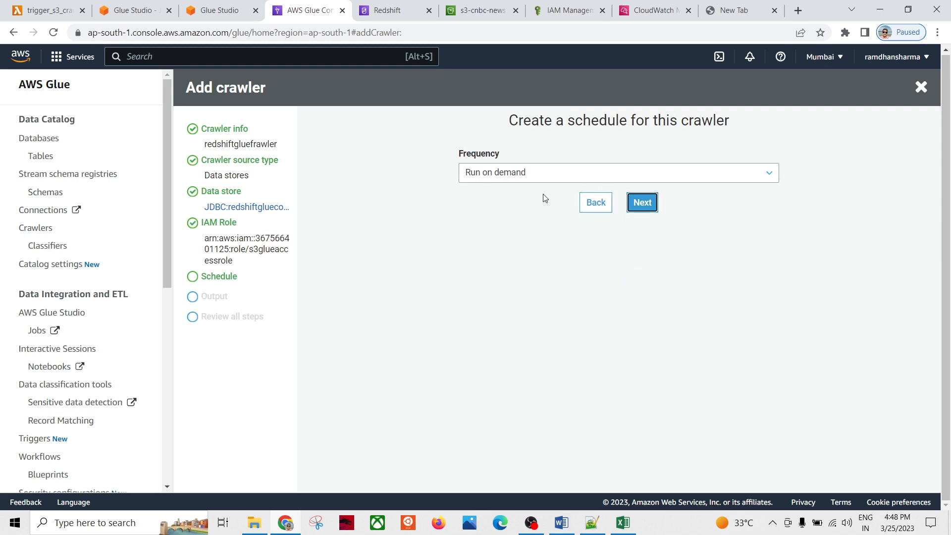
click(653, 208)
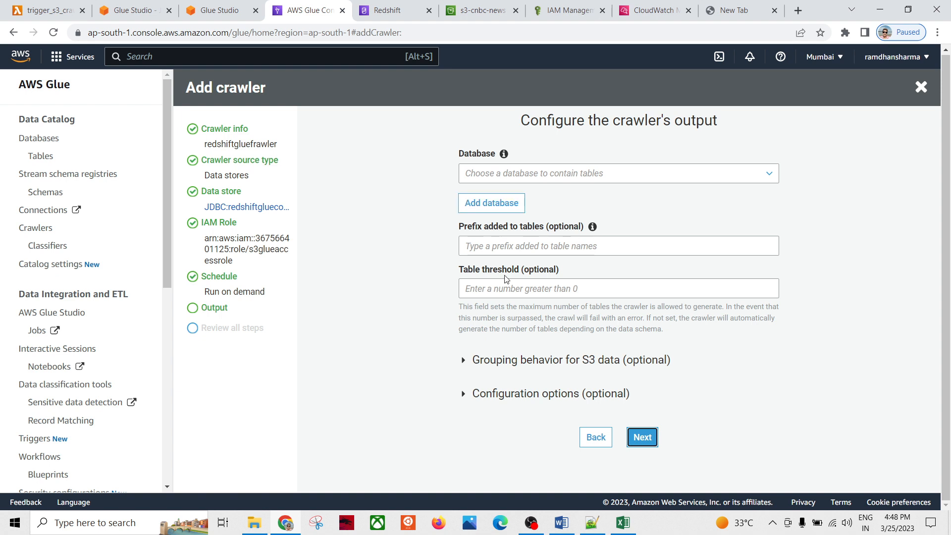
Choose redshiftgluedb as the crawler's output database and proceed to the review of all settings.
click(526, 183)
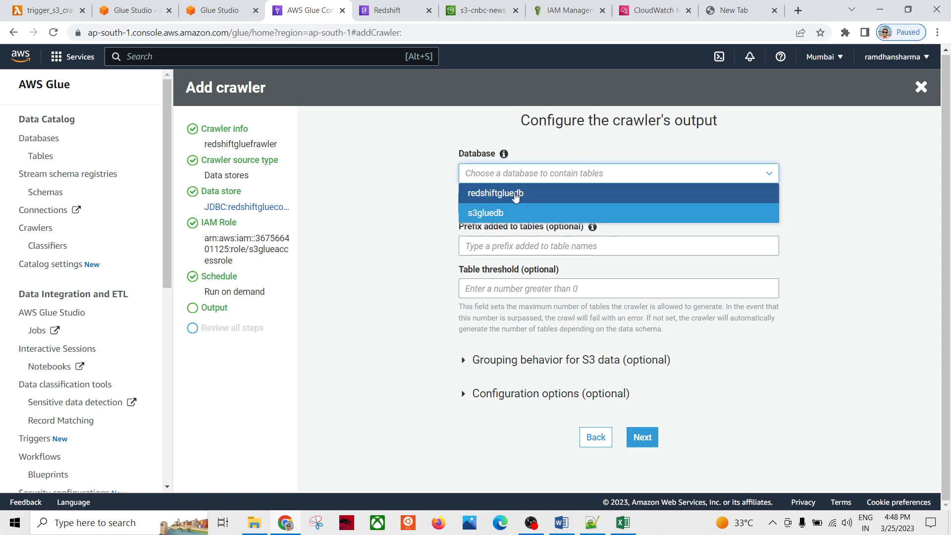
click(394, 225)
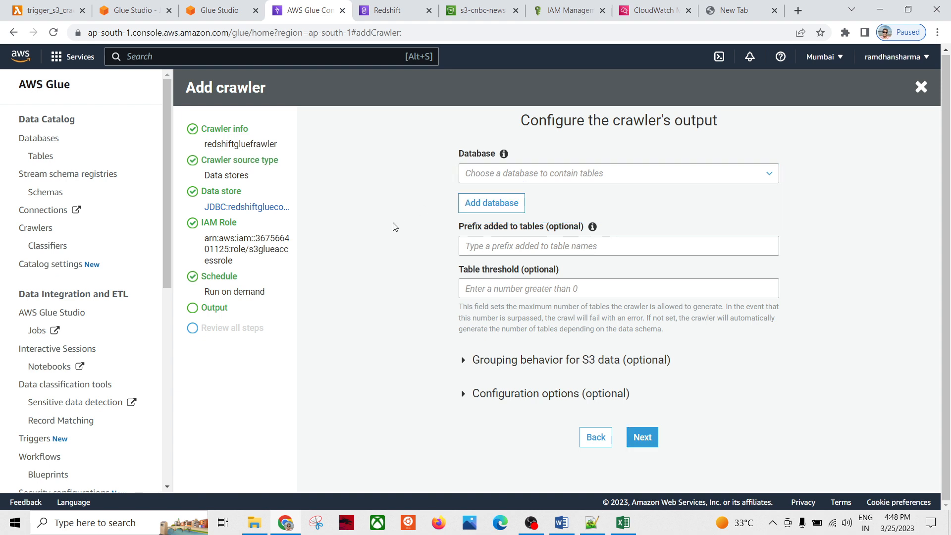
click(538, 178)
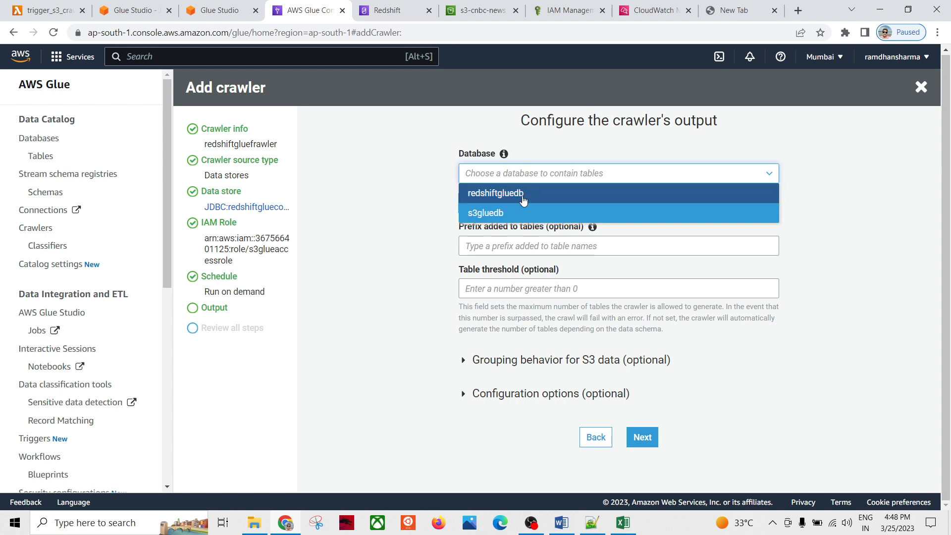
click(524, 194)
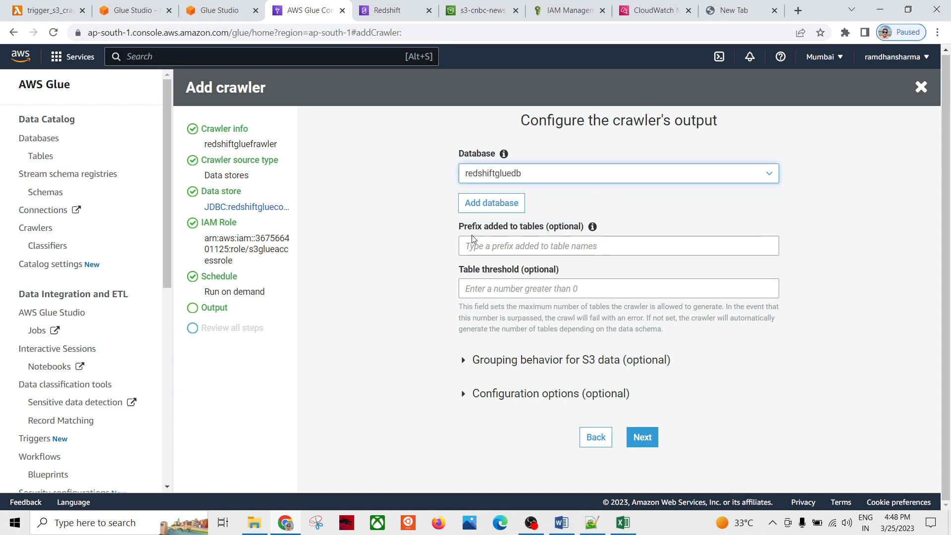
click(642, 437)
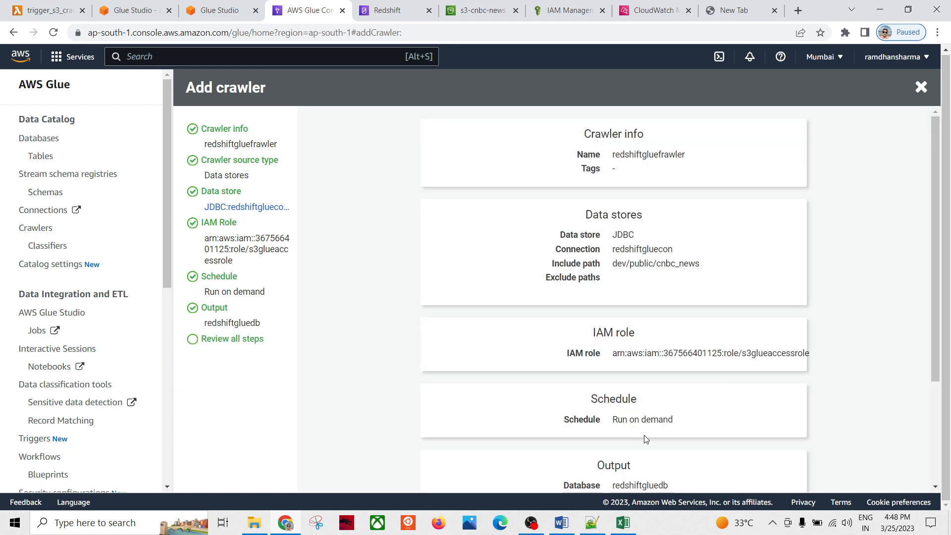
Review the crawler's data store, IAM role, schedule and output settings, and finish creating it.
scroll(397, 308, down, 1)
scroll(366, 292, down, 2)
scroll(530, 278, up, 3)
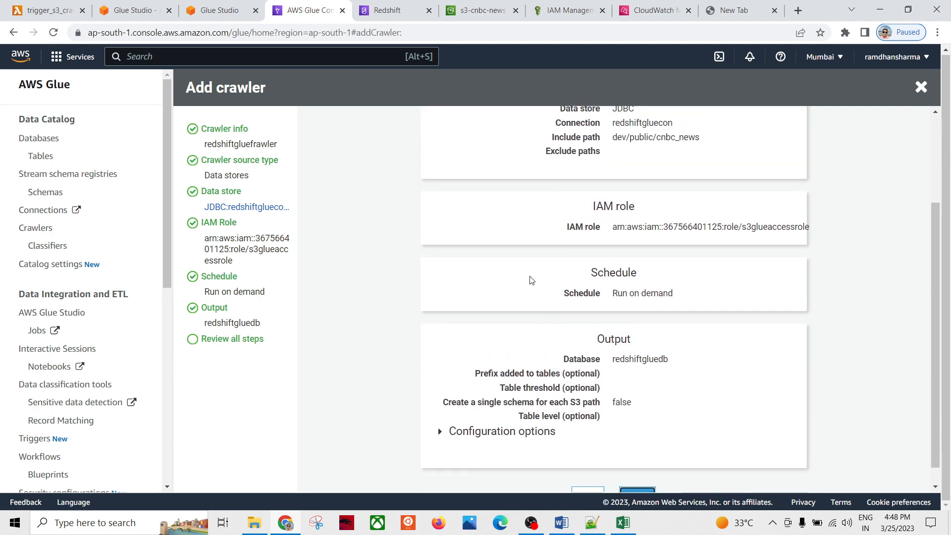
scroll(461, 249, down, 1)
scroll(461, 249, down, 2)
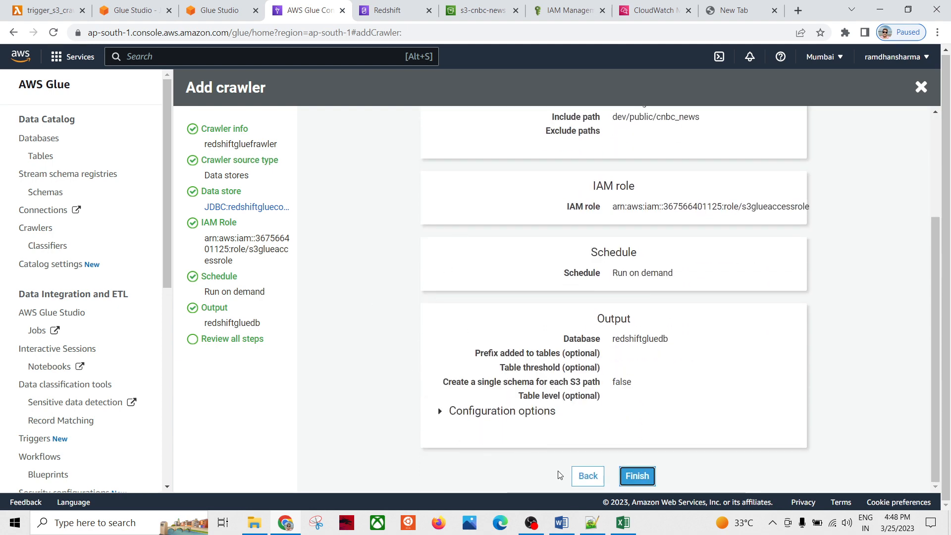
click(645, 478)
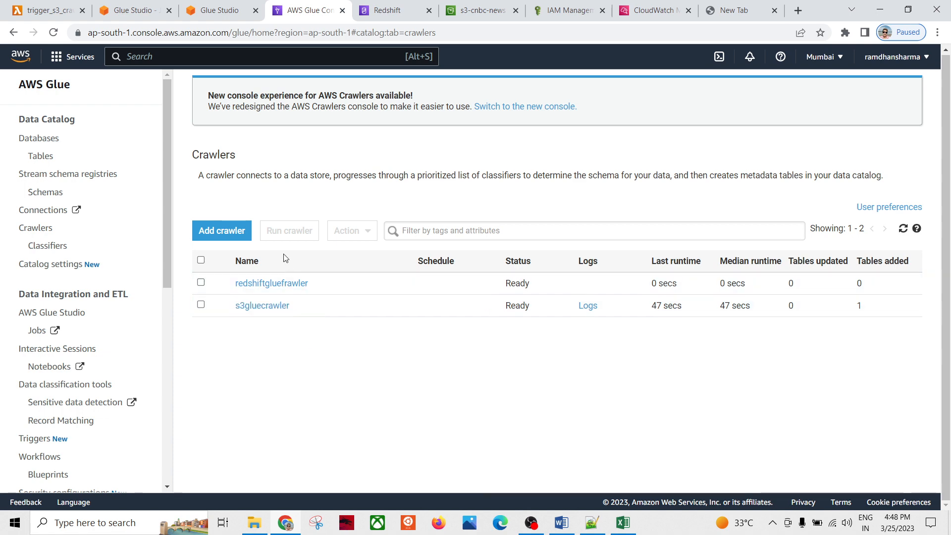
View the details of the redshiftgluefrawler crawler, return to the crawlers list, and run that crawler.
click(263, 283)
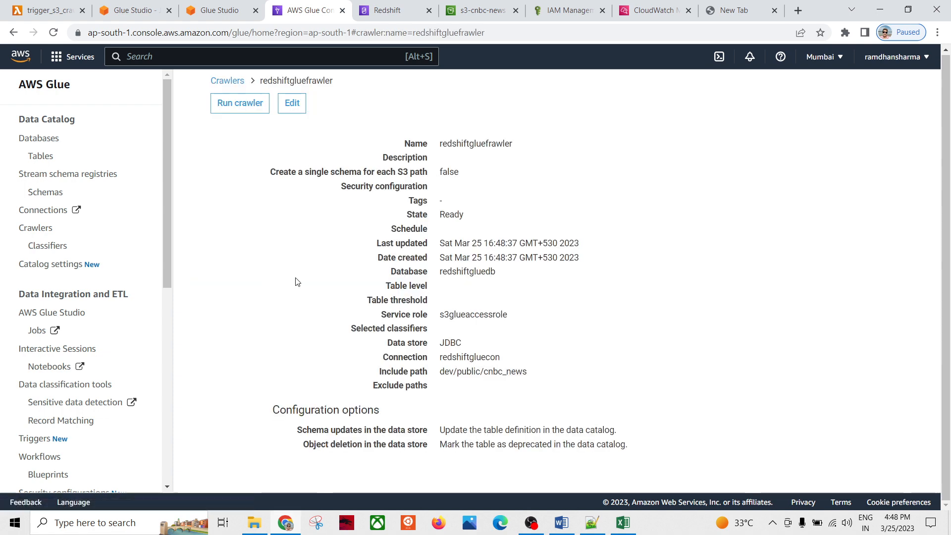
click(227, 80)
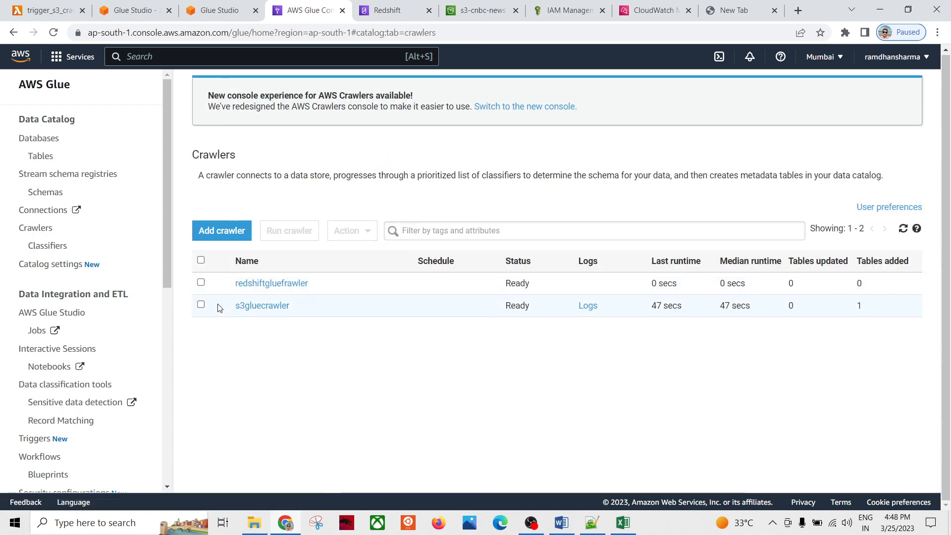
click(202, 283)
click(290, 231)
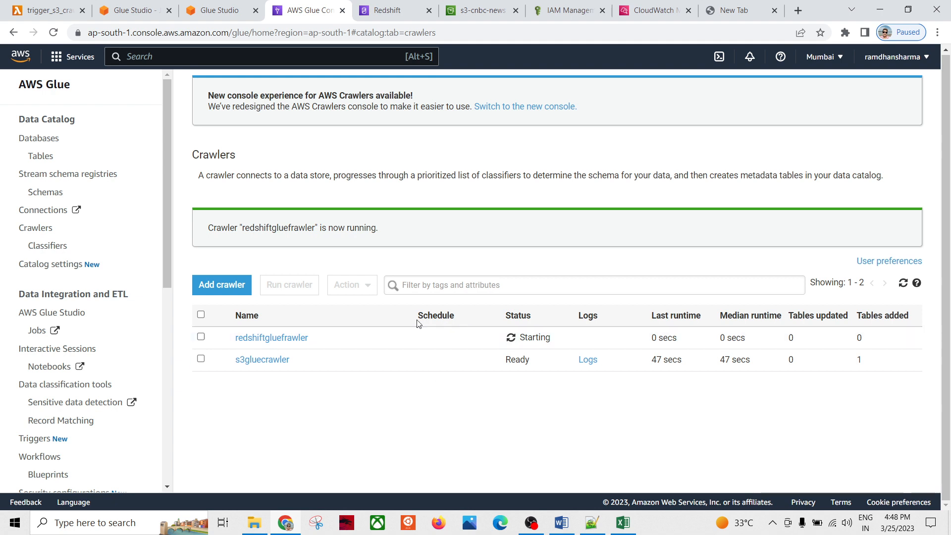
Check the redshiftgluefrawler run status, look at the Data Catalog tables, and refresh the crawlers list.
click(44, 228)
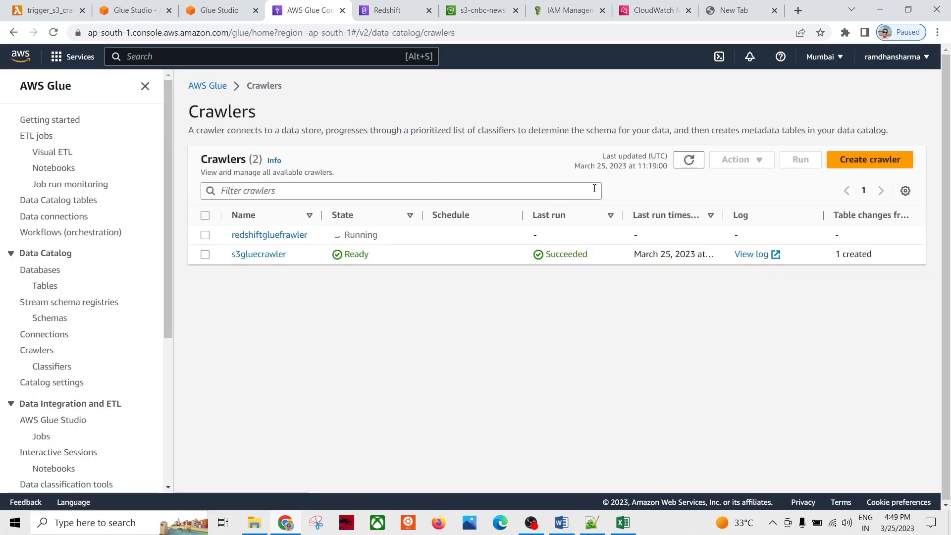
click(690, 161)
click(51, 288)
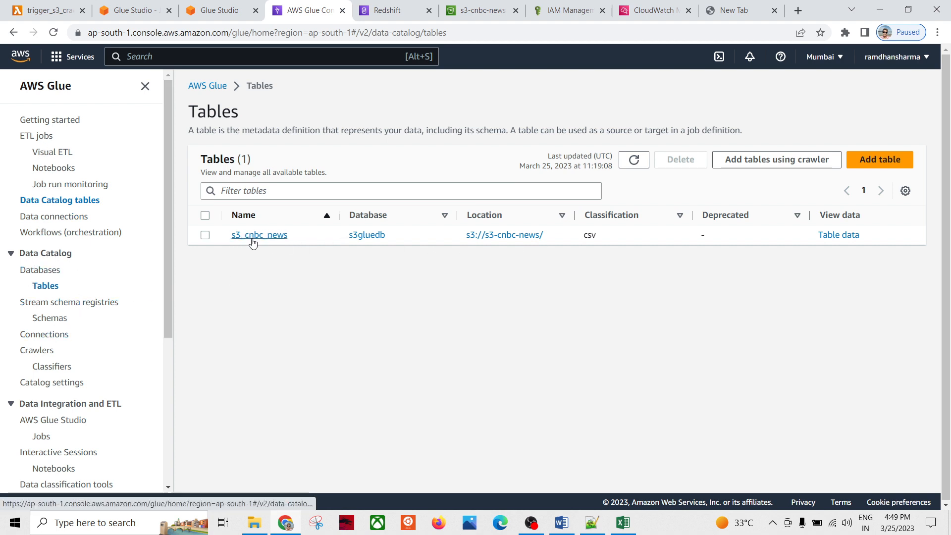
click(42, 355)
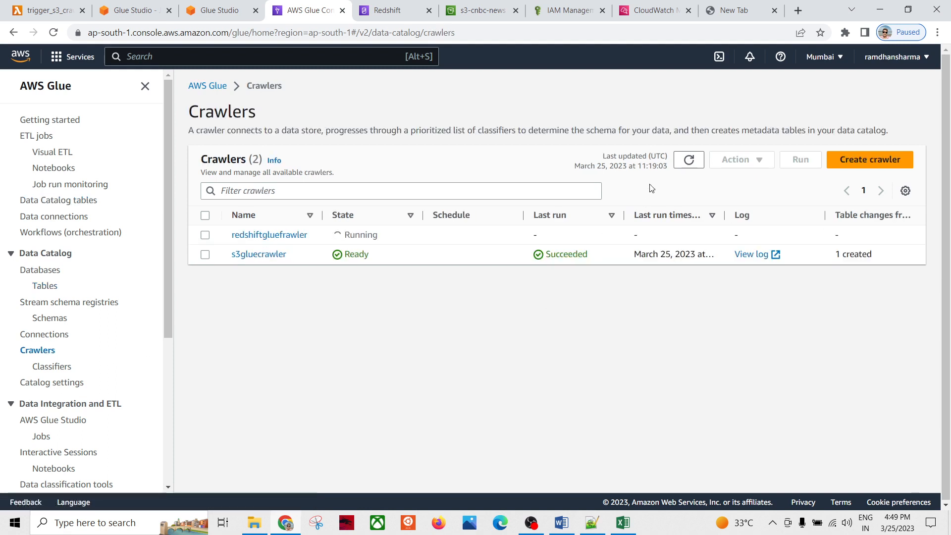
click(689, 161)
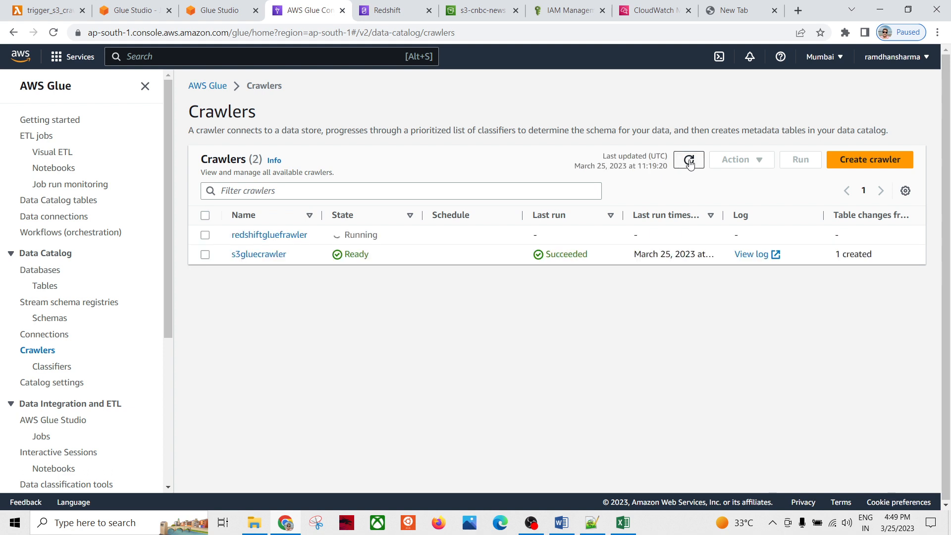
click(689, 161)
Switch to the AWS Glue.txt notes and review steps 7 to 10, from creating the Redshift cluster to running the crawler.
click(593, 523)
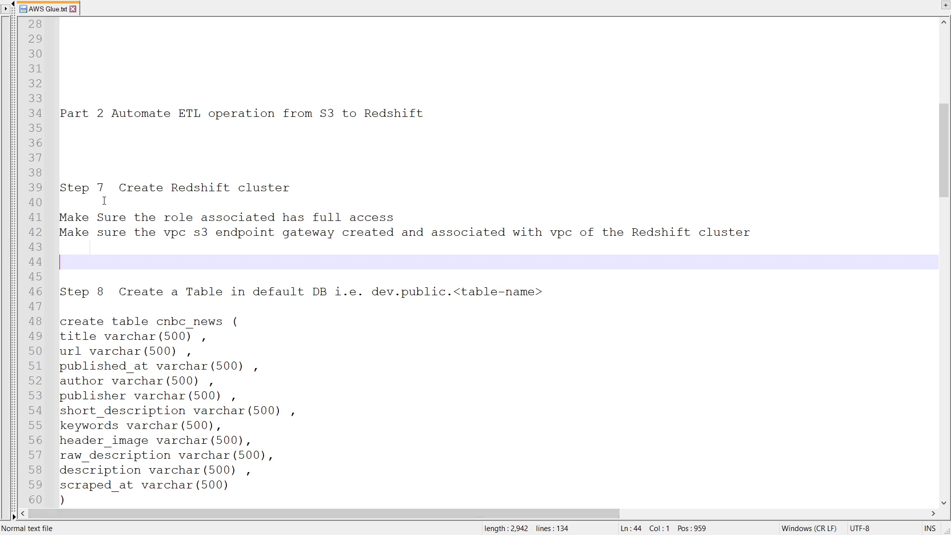
drag(119, 187, 239, 255)
click(240, 262)
scroll(193, 292, down, 2)
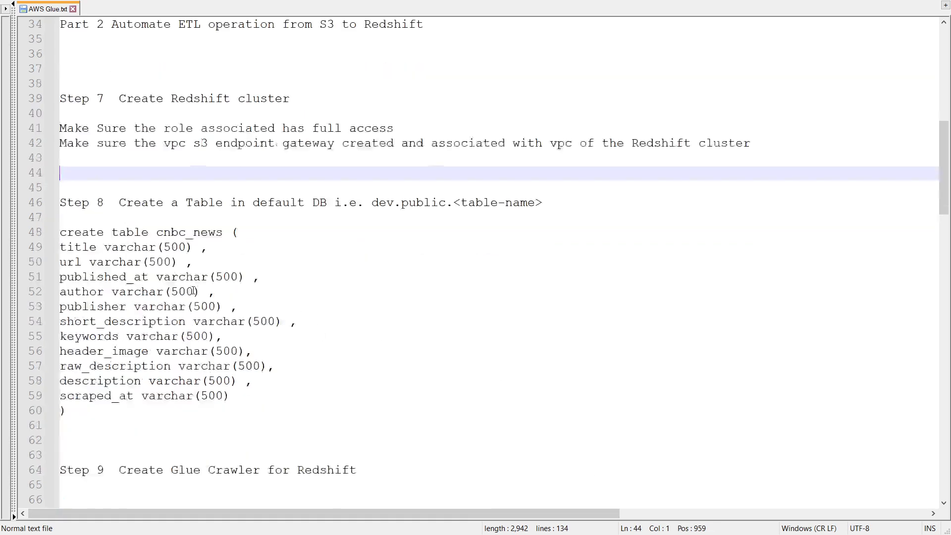
scroll(193, 291, down, 4)
drag(372, 297, 97, 297)
click(185, 367)
drag(326, 381, 198, 262)
click(308, 335)
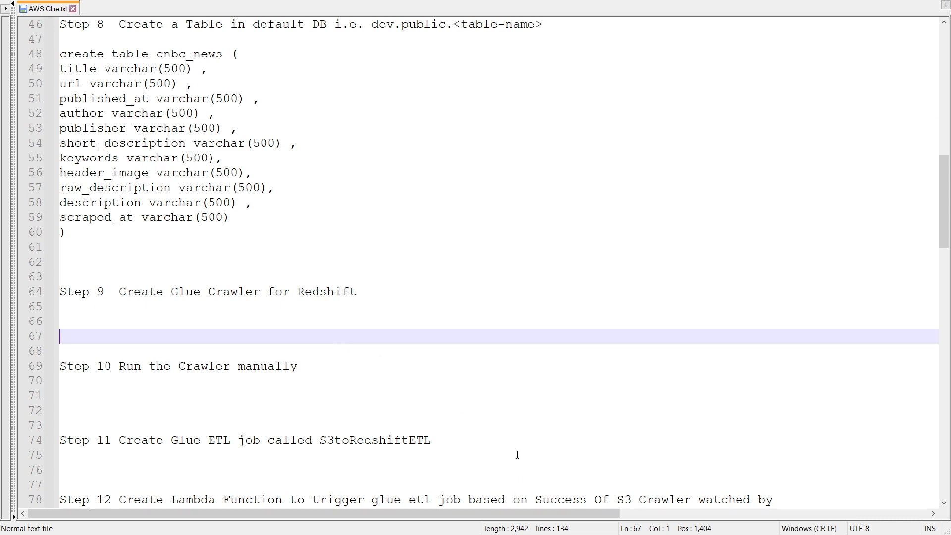
Look at the S3-to-Redshift architecture diagram in Word, return to the AWS Glue crawlers list, and refresh its status.
key(alt+Tab)
click(562, 520)
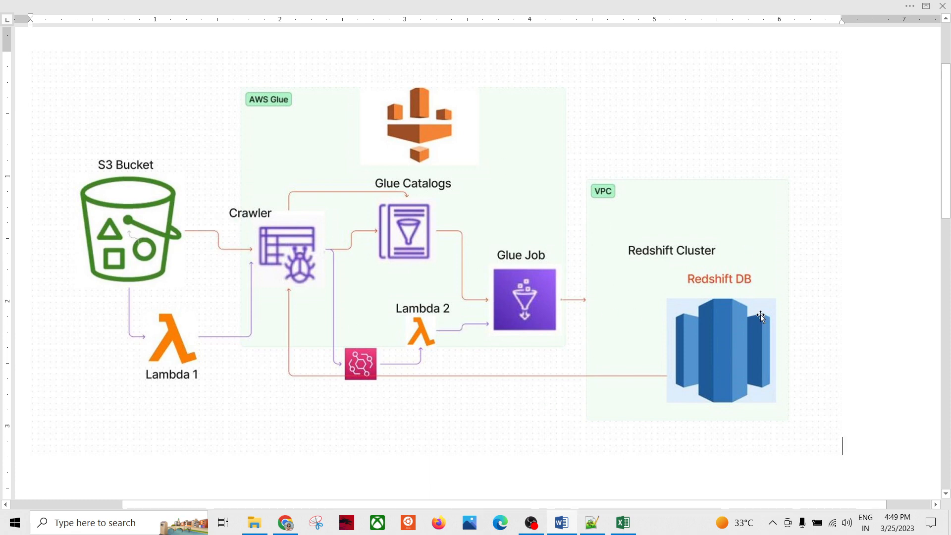
key(alt+Tab)
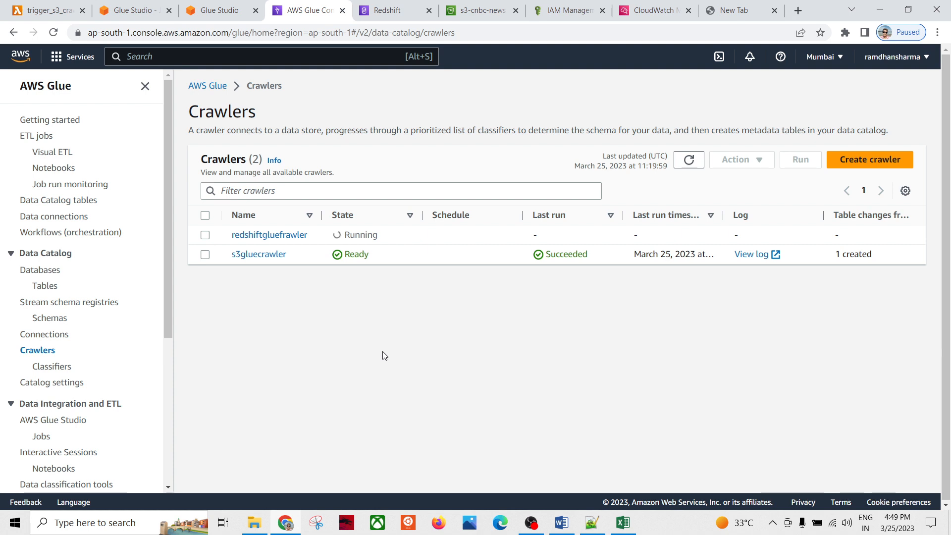
click(688, 166)
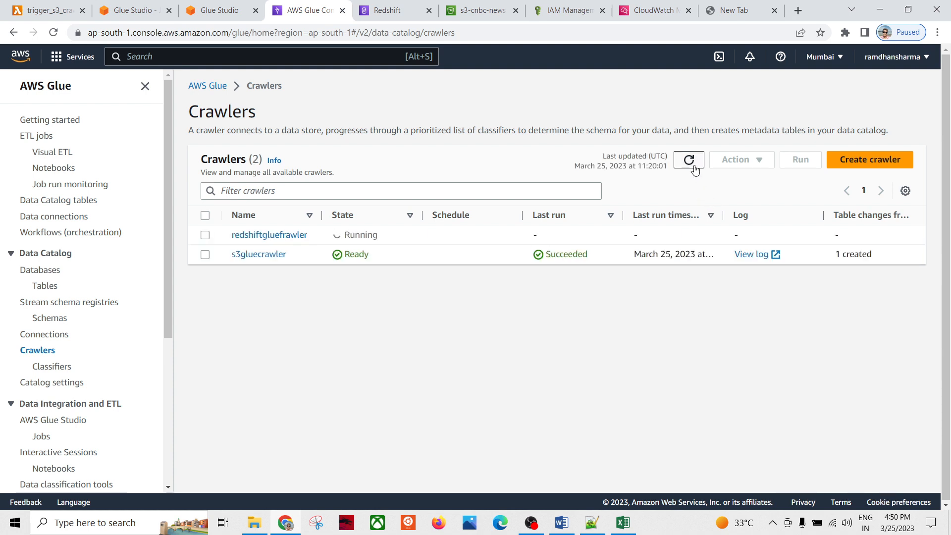
click(688, 167)
Read steps 10 to 12 in the AWS Glue.txt notes, and refresh the status of the Glue crawlers.
key(alt+Tab)
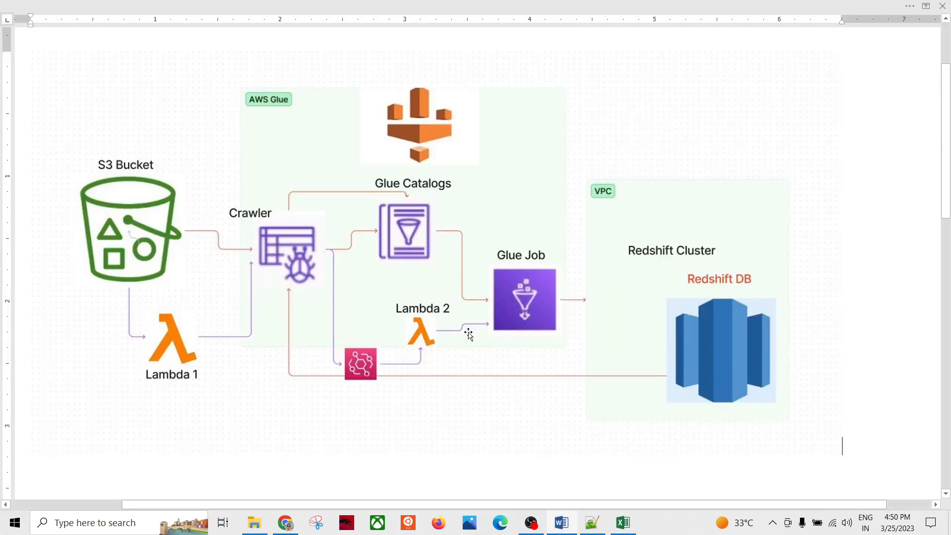
key(alt+Tab)
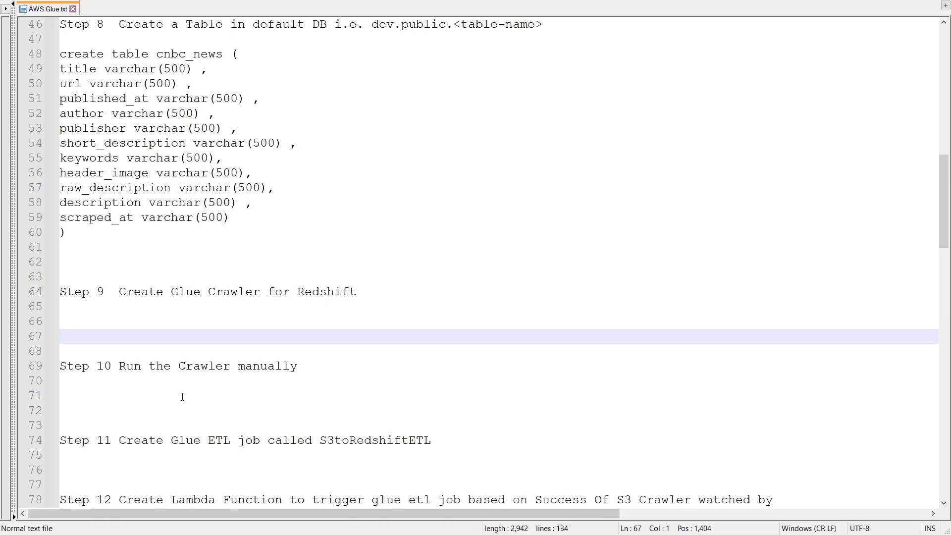
scroll(182, 396, down, 2)
drag(315, 280, 59, 277)
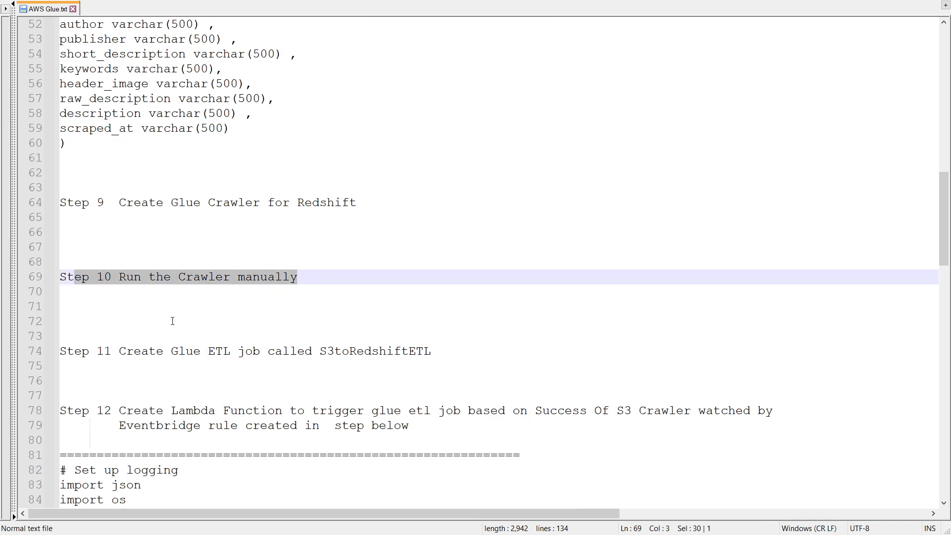
click(170, 321)
drag(444, 353, 48, 349)
scroll(163, 384, down, 1)
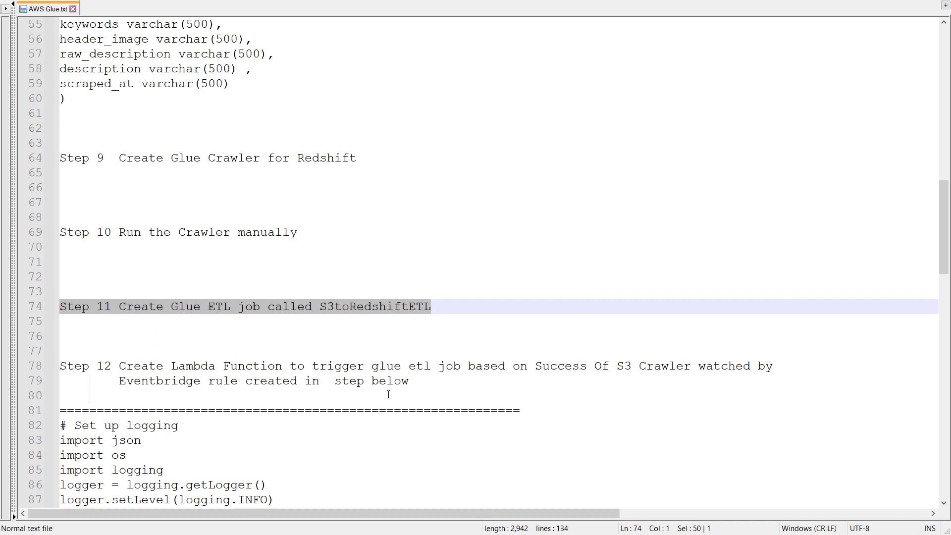
drag(409, 381, 39, 301)
click(256, 323)
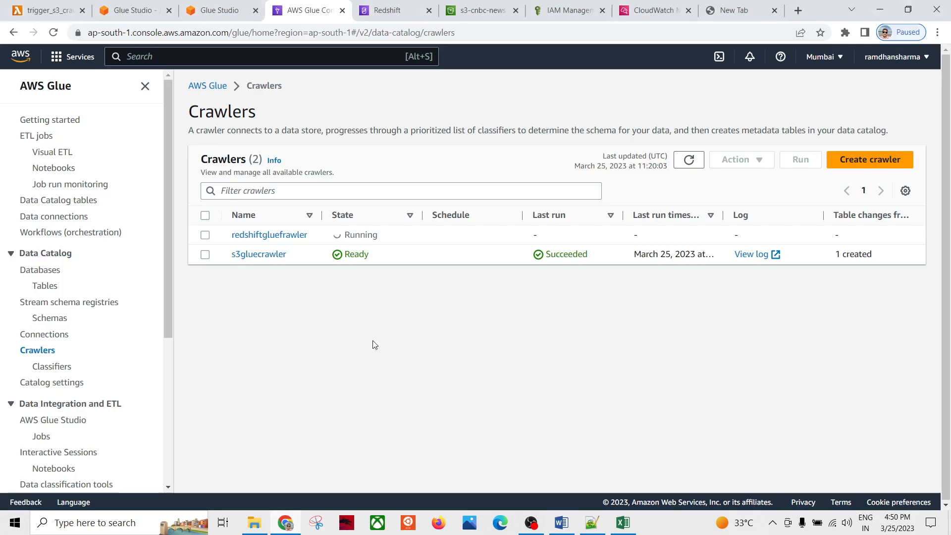
click(687, 161)
click(687, 160)
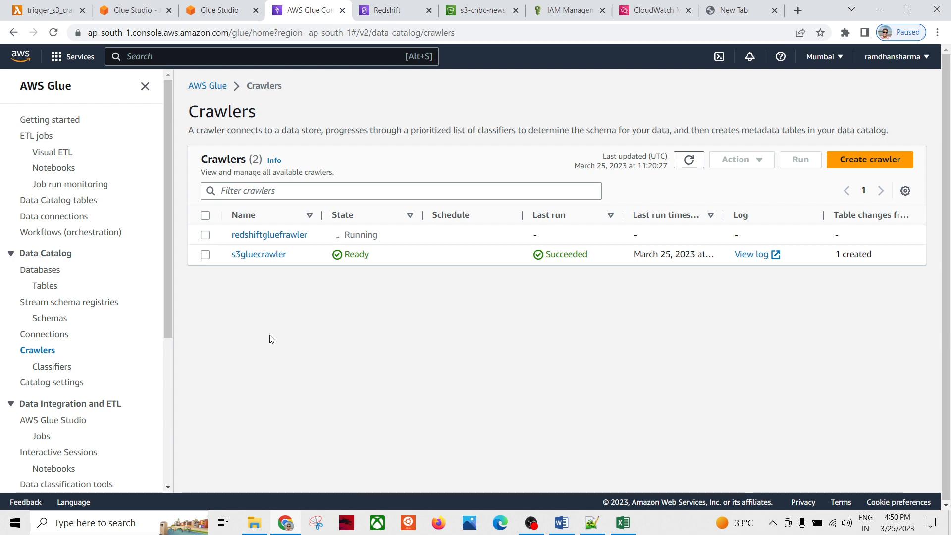
Open the s3bucketdatagluejob function from the Lambda functions list and display its source code.
click(47, 10)
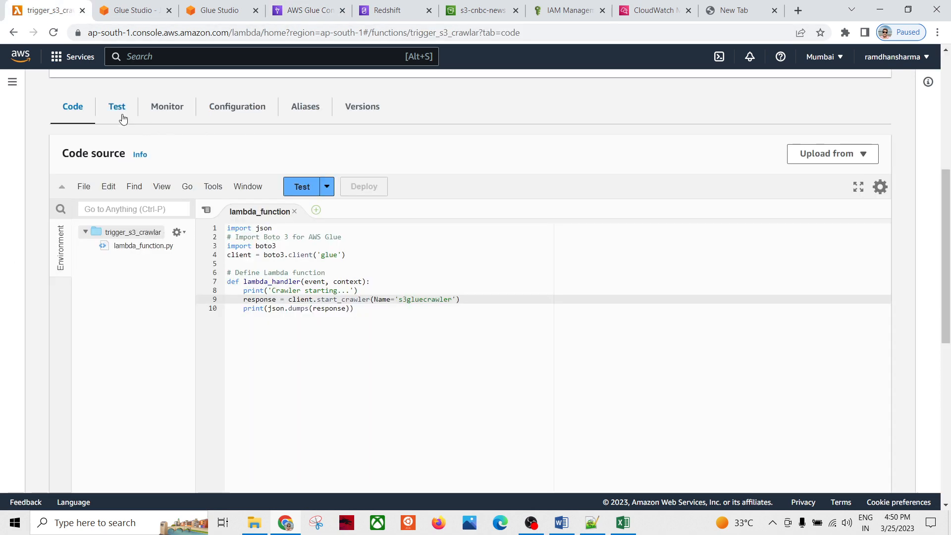
scroll(122, 119, up, 5)
click(109, 90)
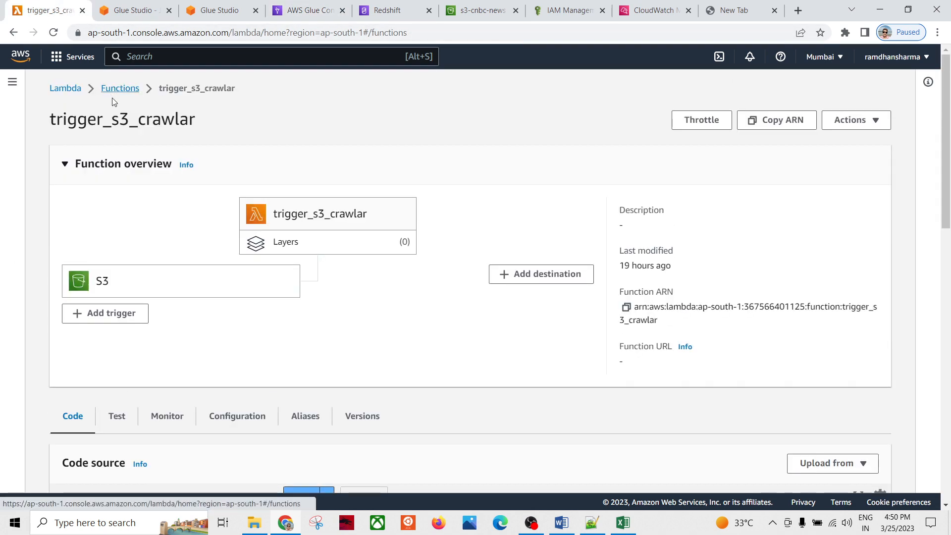
click(12, 82)
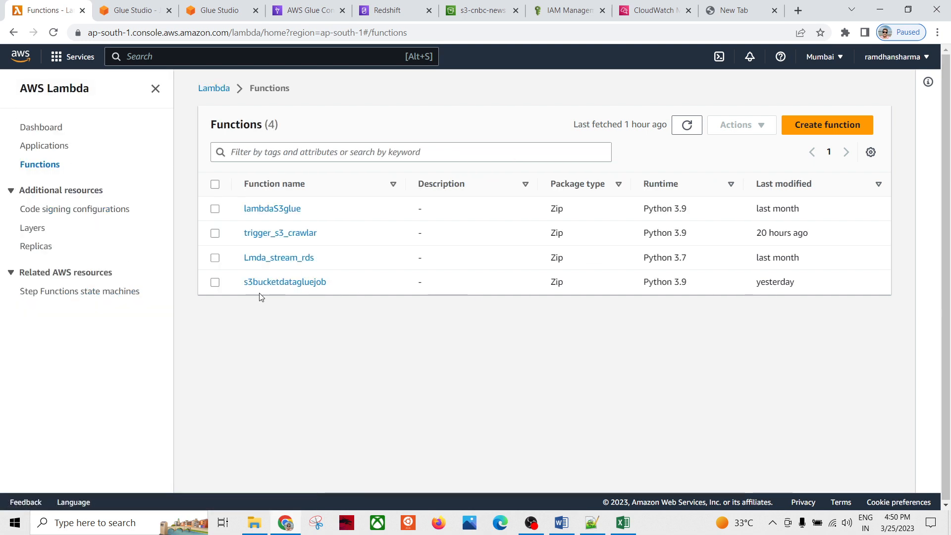
click(312, 282)
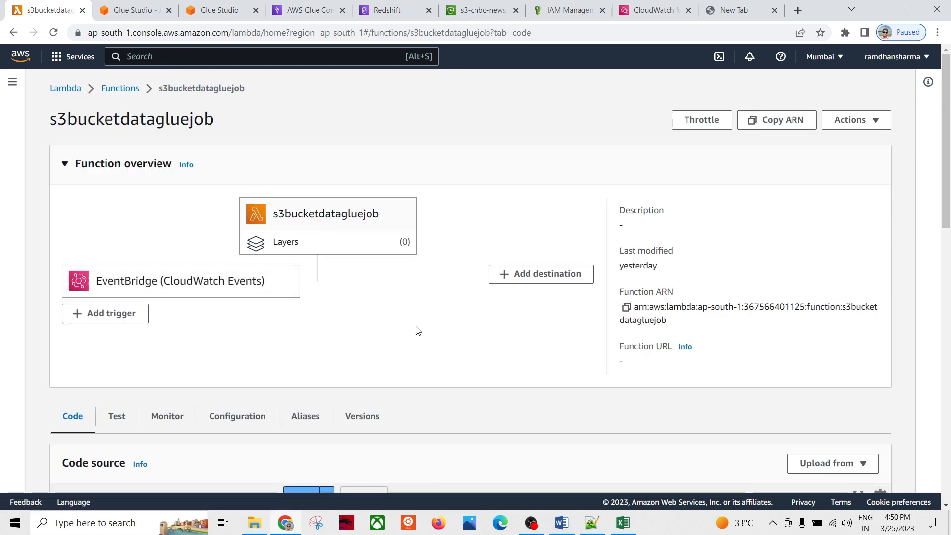
scroll(380, 339, down, 6)
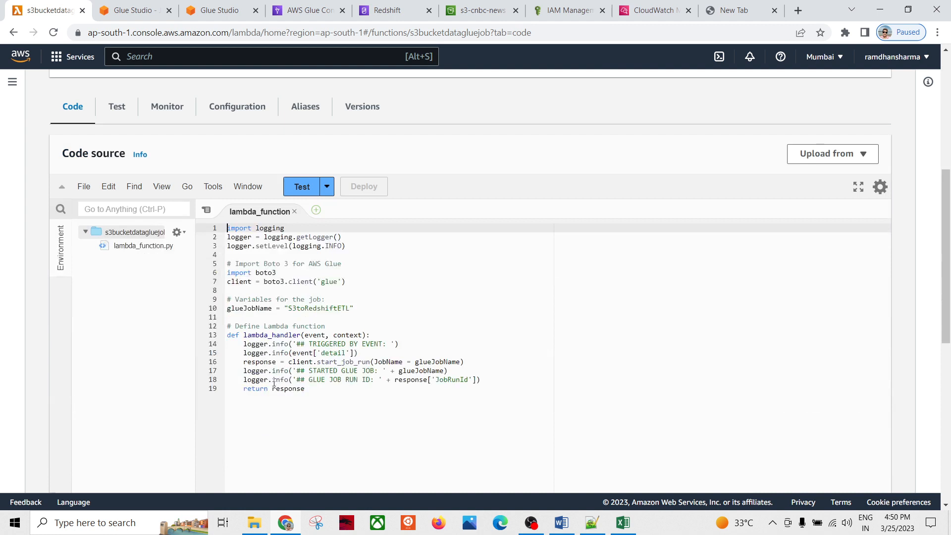
click(337, 411)
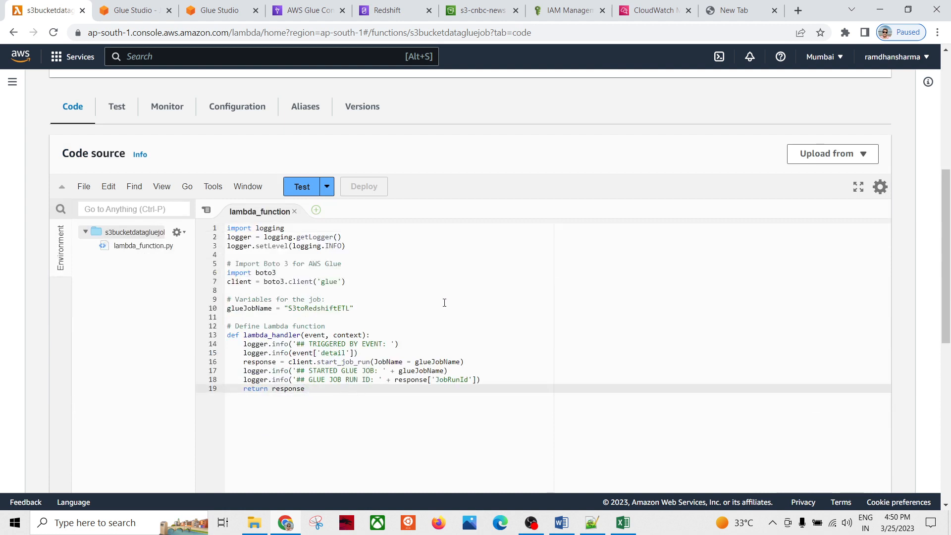
Review the Lambda 2 to Glue Job flow in the architecture diagram, and examine the glueJobName variable in the function code.
click(562, 522)
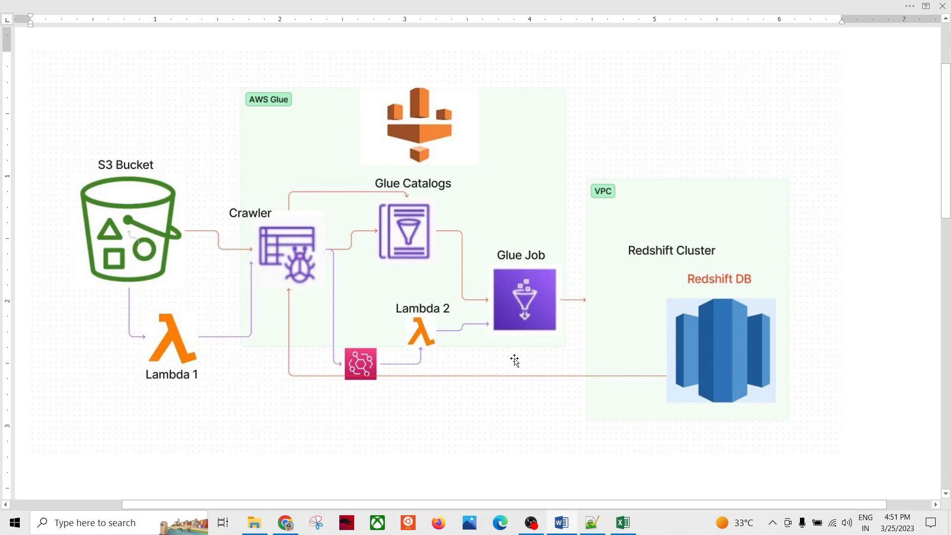
key(alt+Tab)
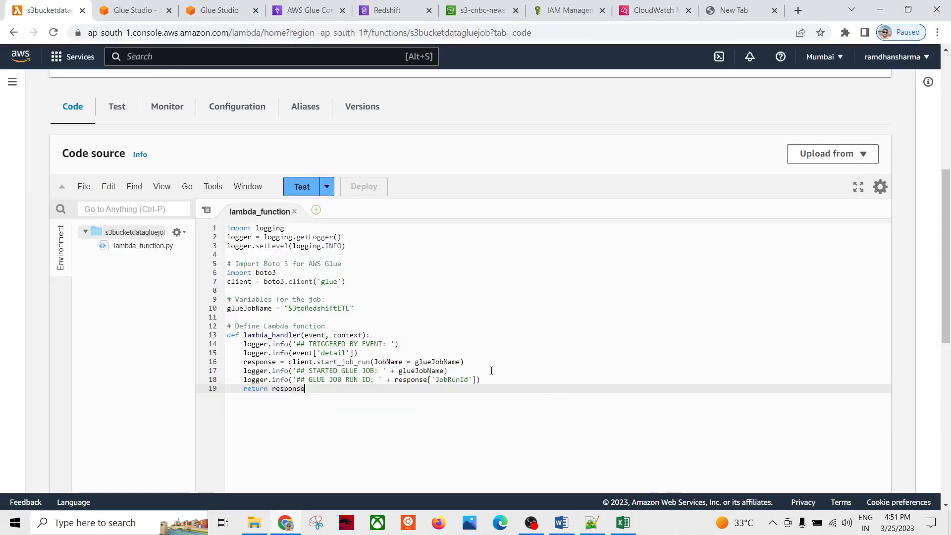
double_click(308, 308)
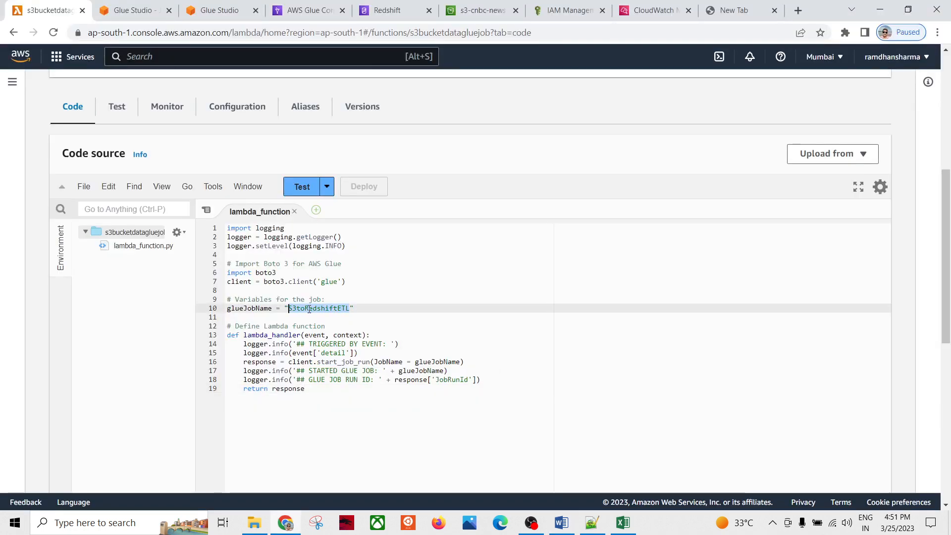
click(369, 308)
double_click(331, 307)
click(404, 311)
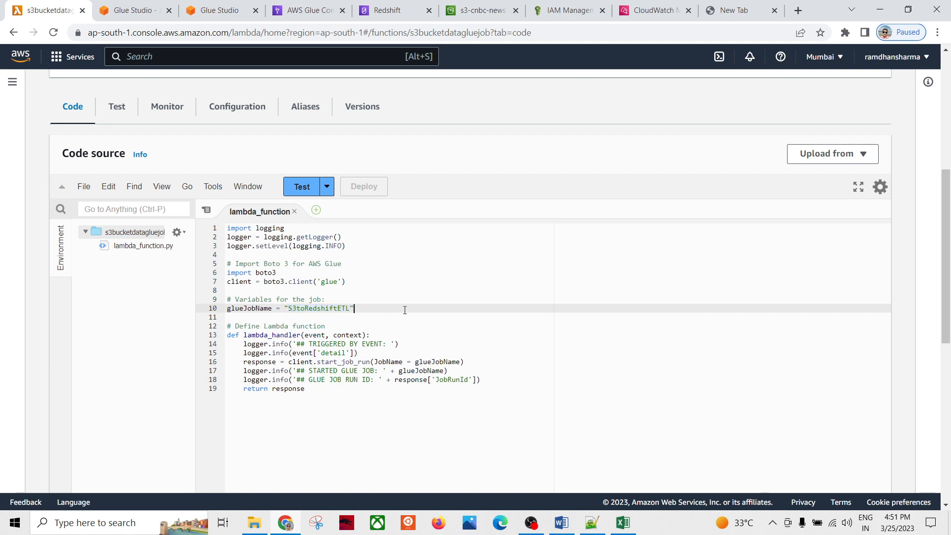
Examine the function's imports and Glue client, its event logging, and where glueJobName is used in lambda_handler.
drag(357, 281, 226, 227)
click(281, 282)
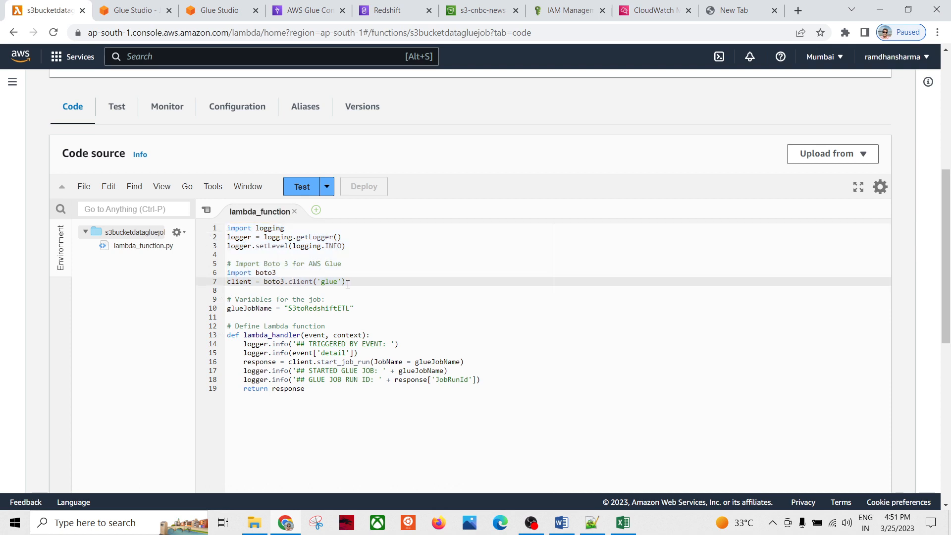
click(377, 316)
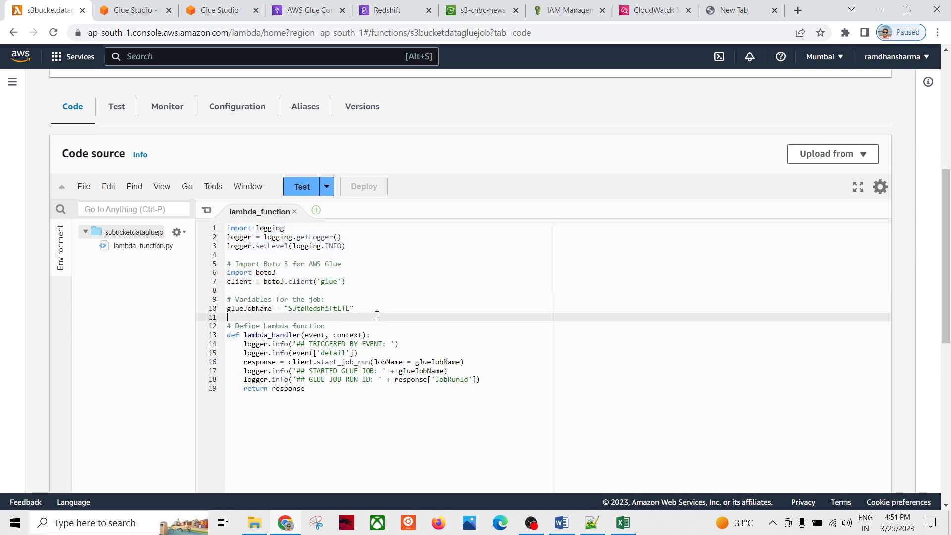
drag(242, 343, 399, 344)
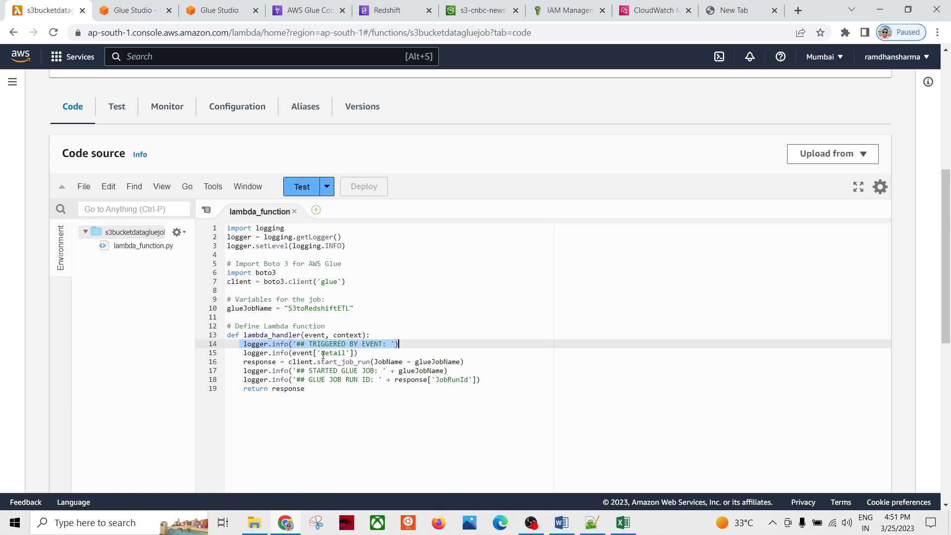
click(338, 397)
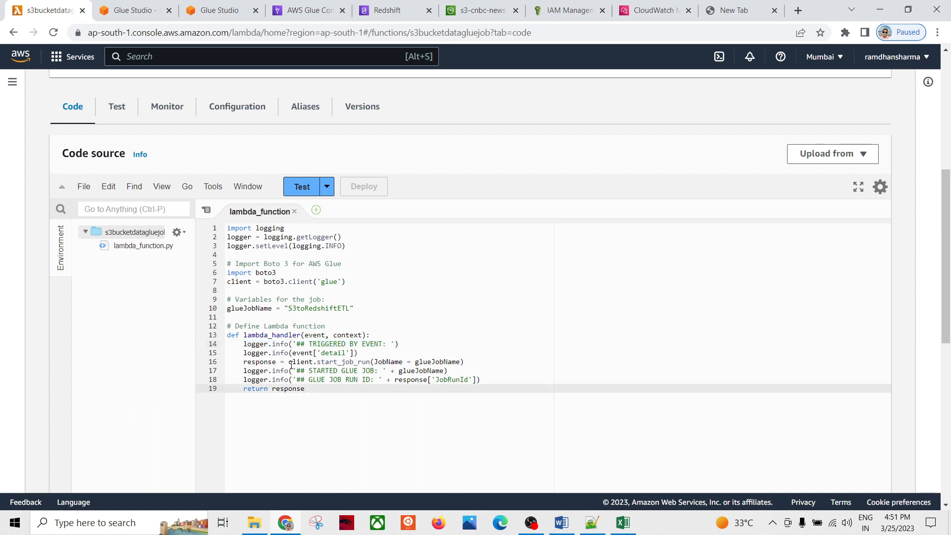
double_click(395, 363)
double_click(434, 371)
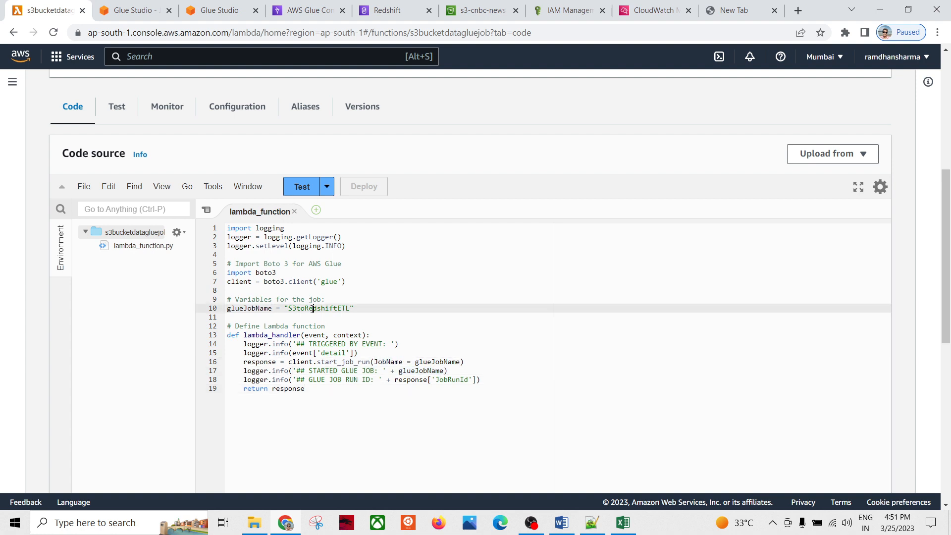
double_click(330, 309)
click(369, 312)
Review the whole Lambda script once more, focusing on the start_job_run call and its JobName argument.
drag(497, 387, 227, 228)
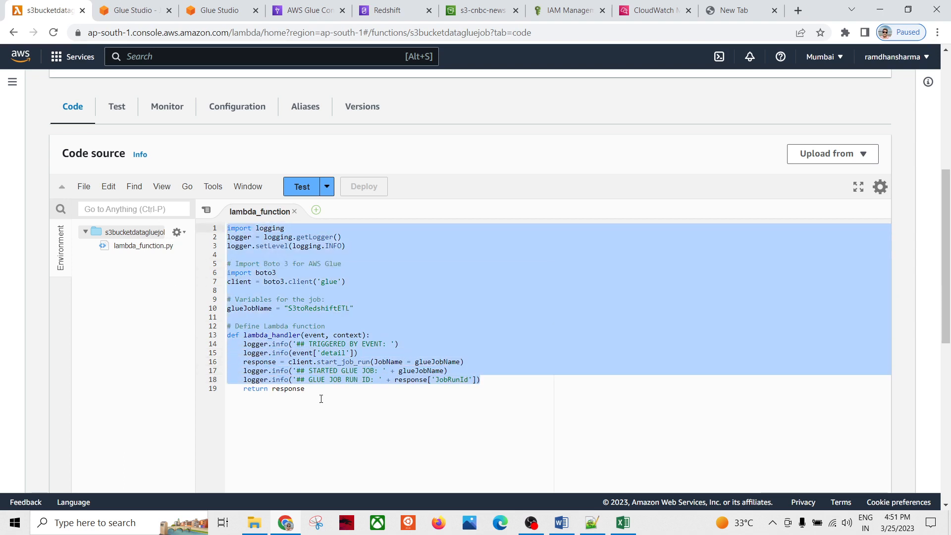
click(318, 399)
drag(318, 398, 196, 218)
click(458, 303)
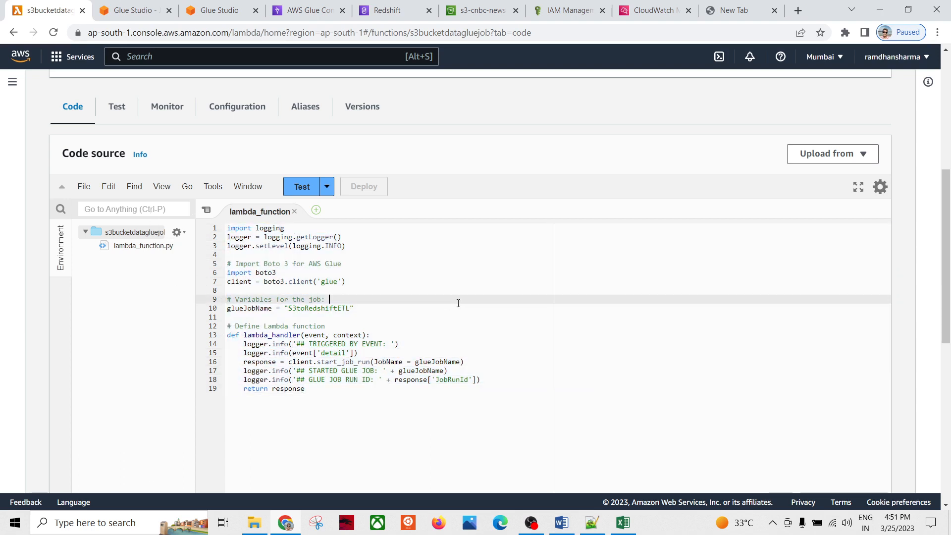
double_click(430, 362)
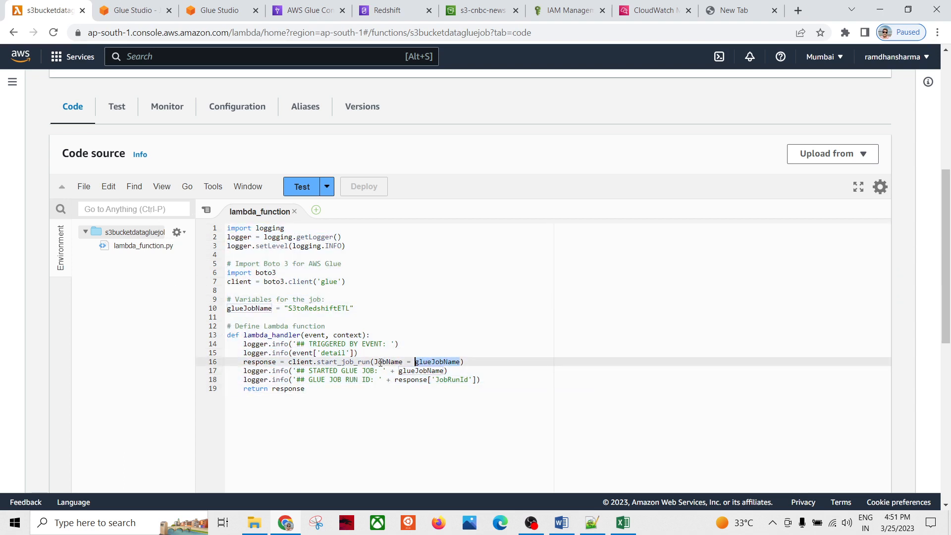
double_click(365, 362)
click(418, 417)
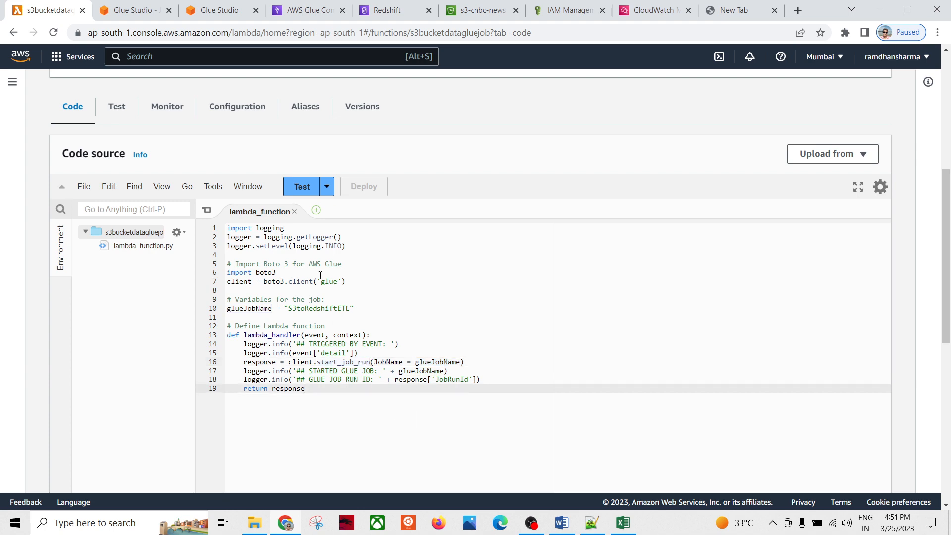
Review the Lambda function's overview with its EventBridge trigger, and compare it with the architecture diagram in Word.
scroll(421, 292, up, 5)
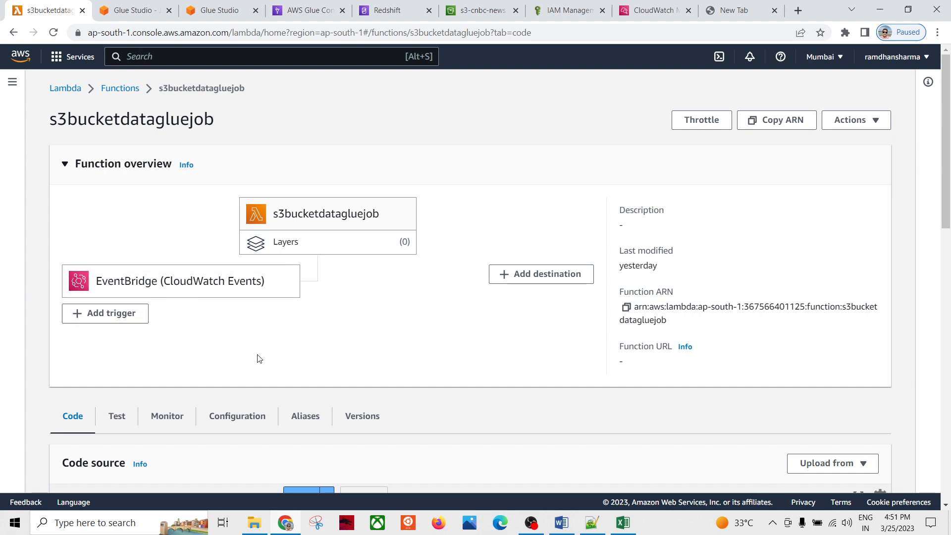
key(alt+Tab)
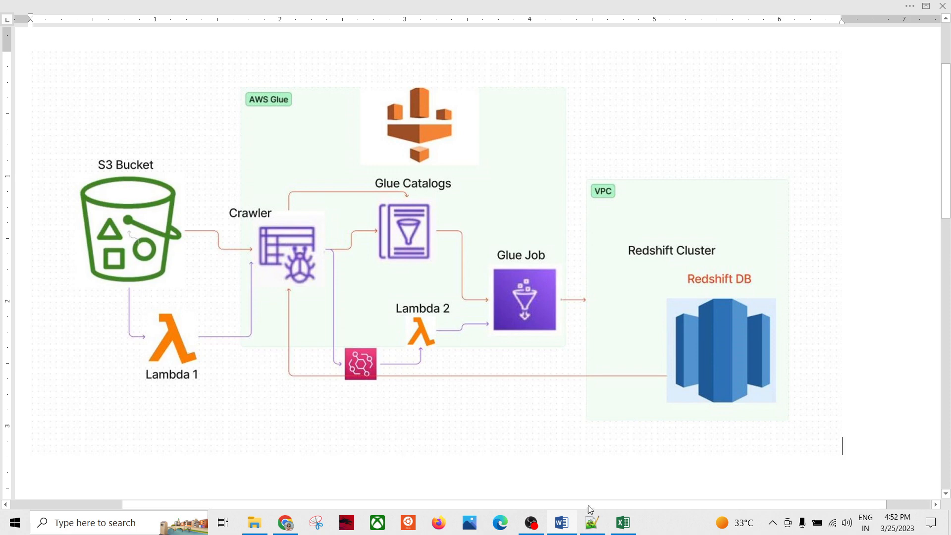
In the AWS Glue.txt notes, add the line "Step 11. Cretae EventBridle Rule" below the Step 11 ETL job line and save the file.
click(594, 525)
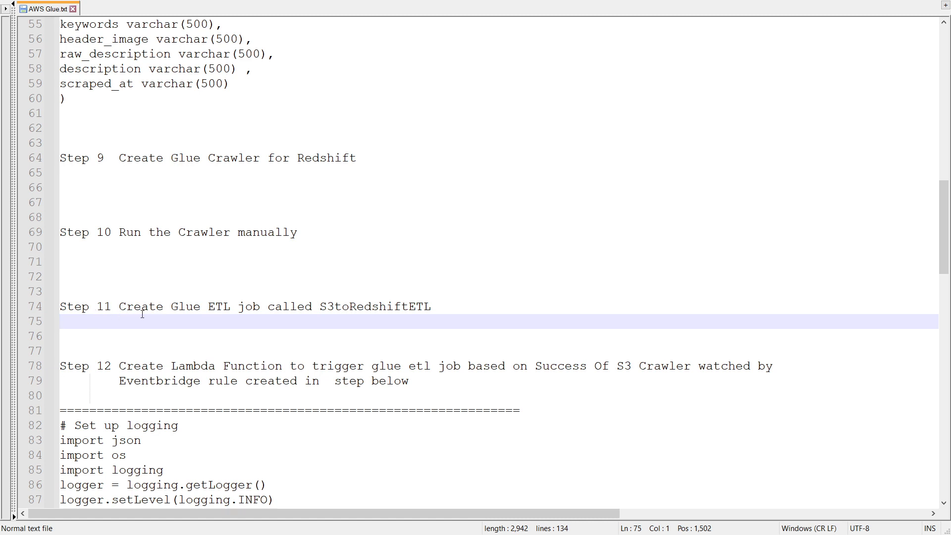
click(68, 294)
click(72, 324)
text(Ste)
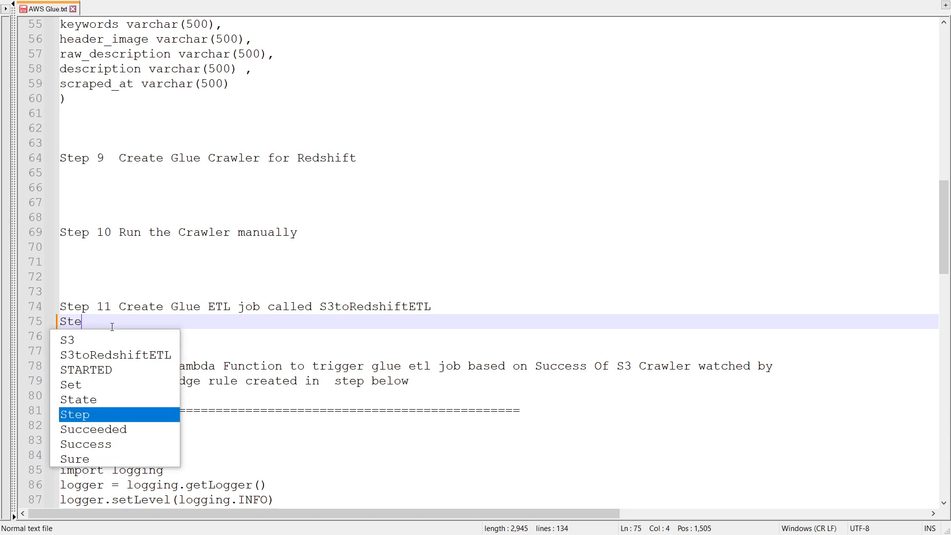
text(p 11. Cra)
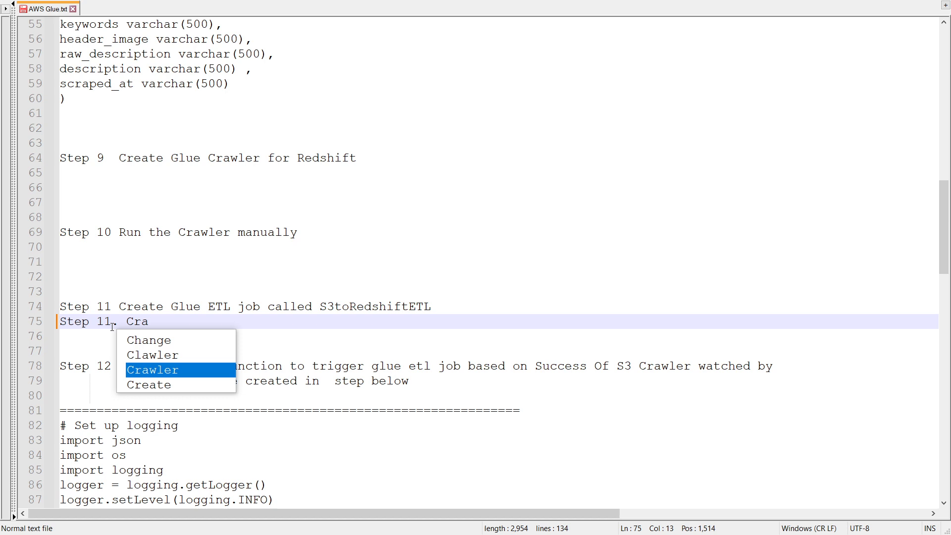
key(BackSpace)
text(e)
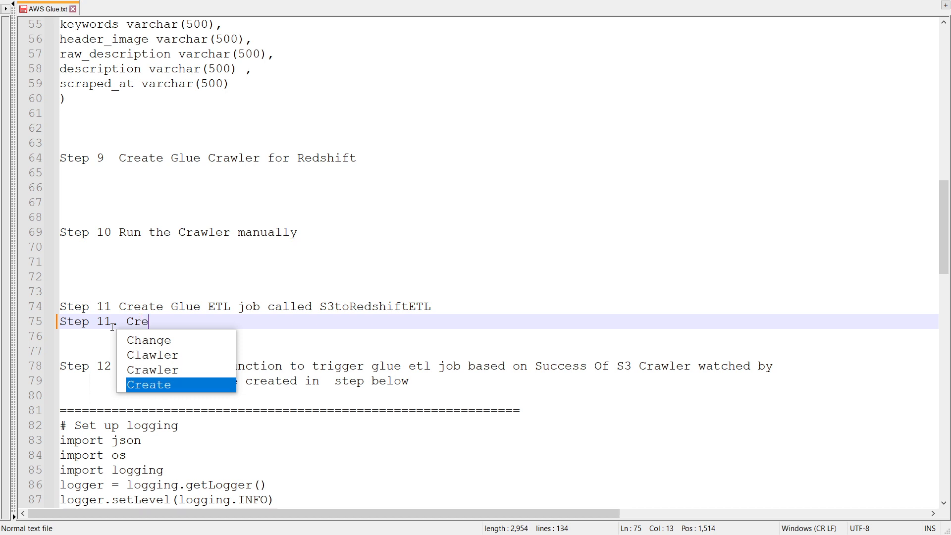
text(tae EVENt)
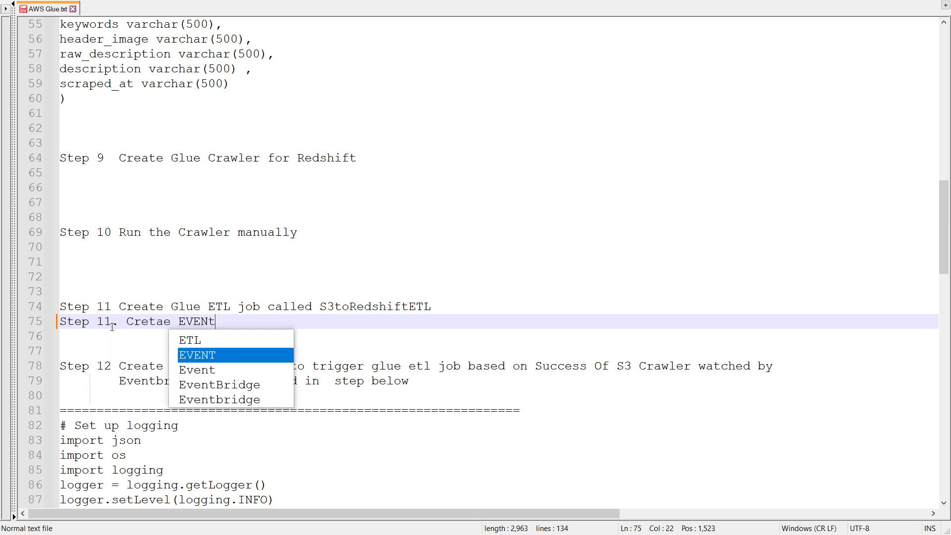
key(BackSpace)
key(BackSpace)
key(BackSpace)
key(BackSpace)
text(v)
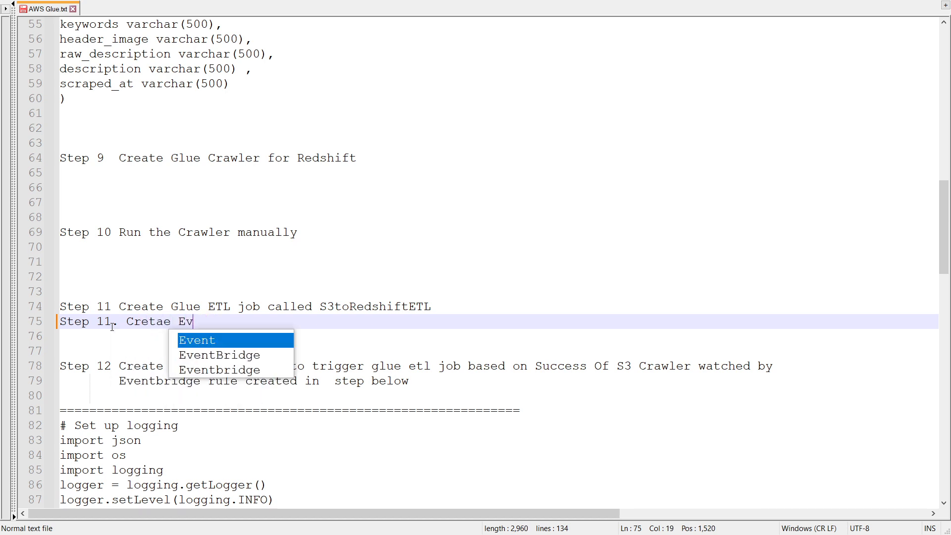
text(entBridle )
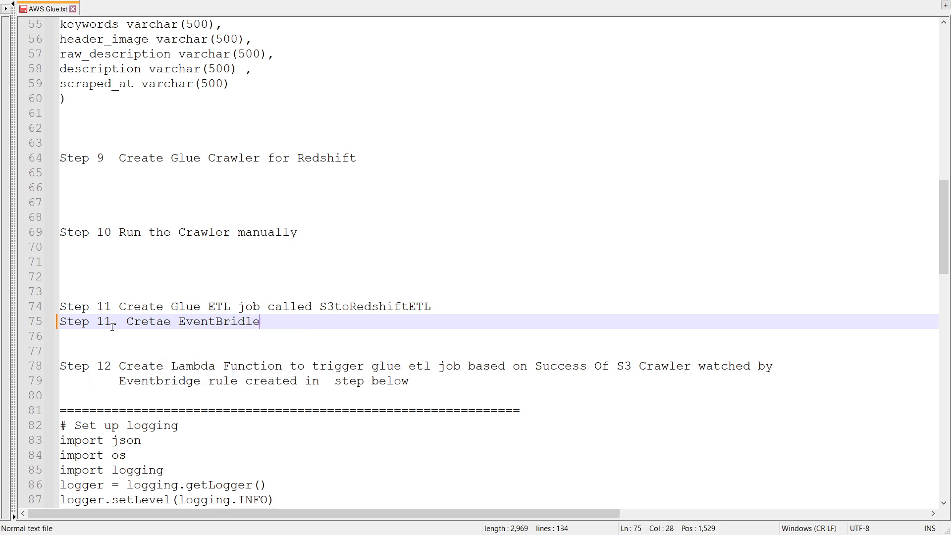
text(Rule)
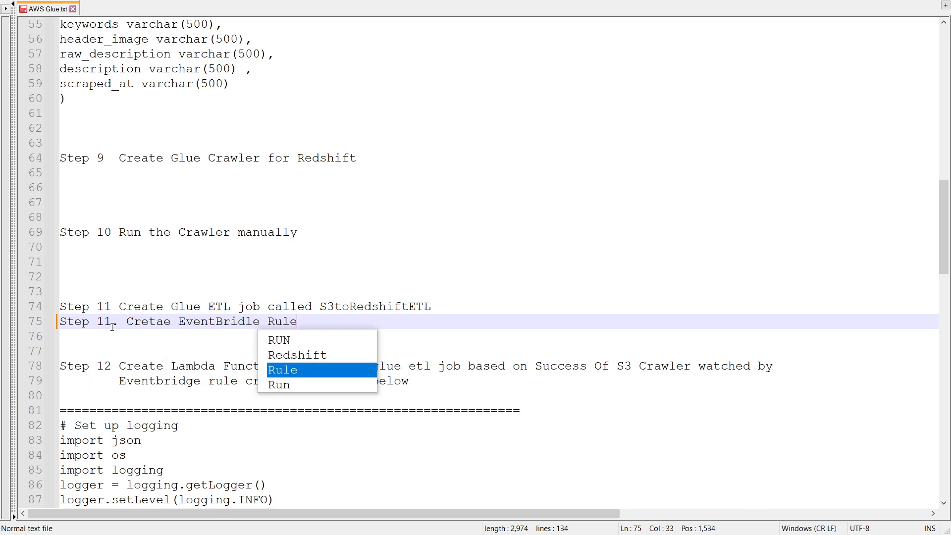
click(427, 290)
key(ctrl+s)
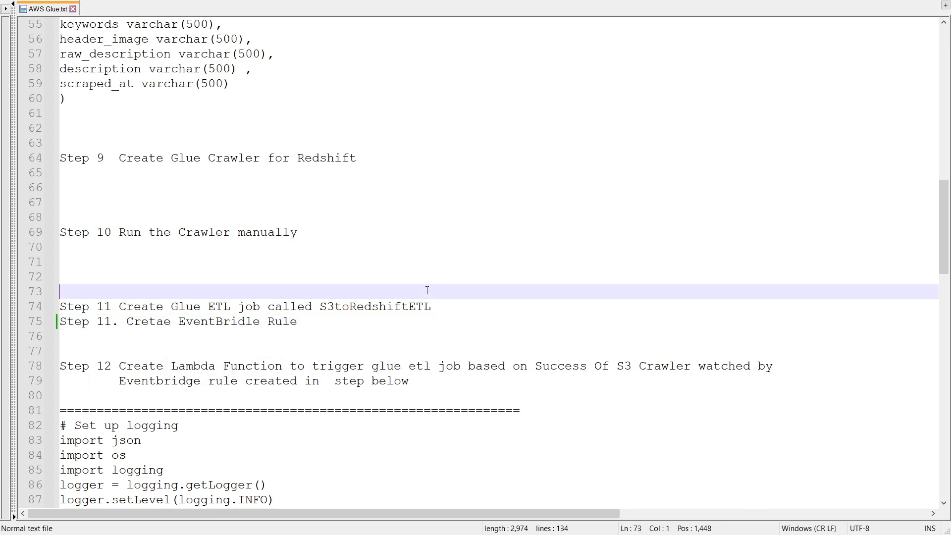
Renumber the EventBridge rule line as Step 11.1, align the descriptions of both Step 11 lines, and save the notes.
click(105, 322)
key(Right)
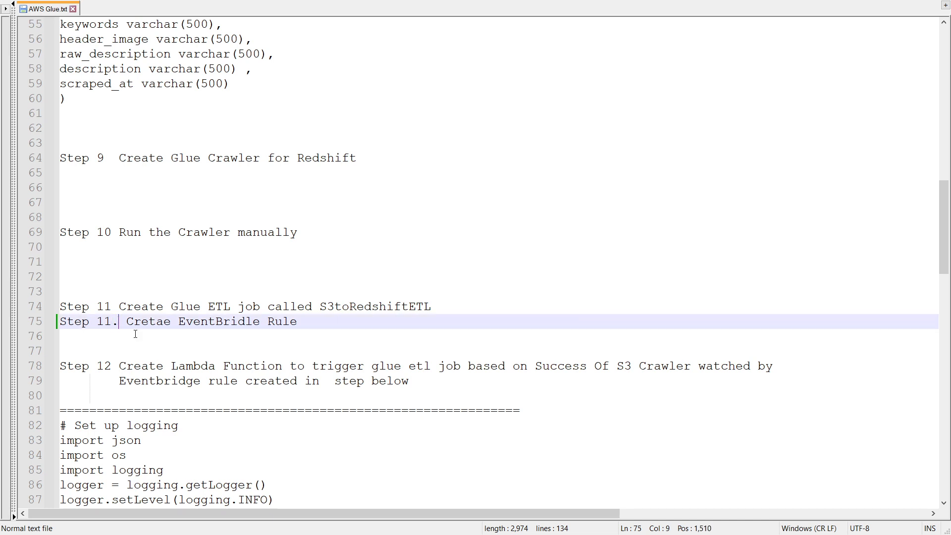
text(1)
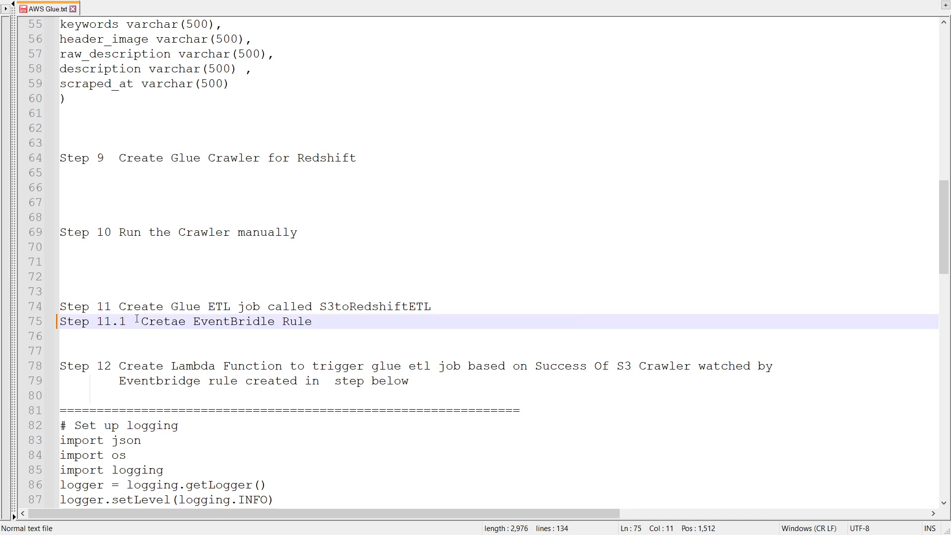
click(119, 307)
key(Tab)
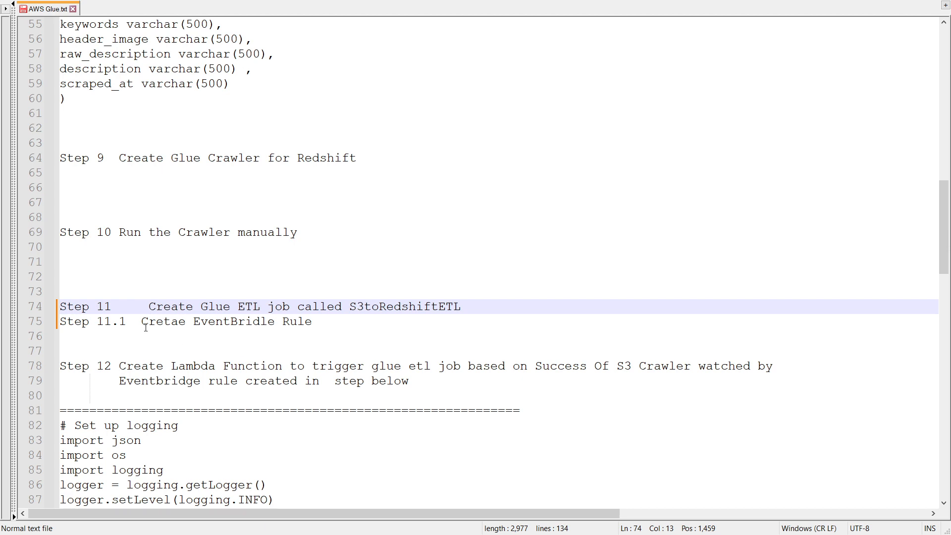
click(145, 328)
key(Tab)
key(ctrl+s)
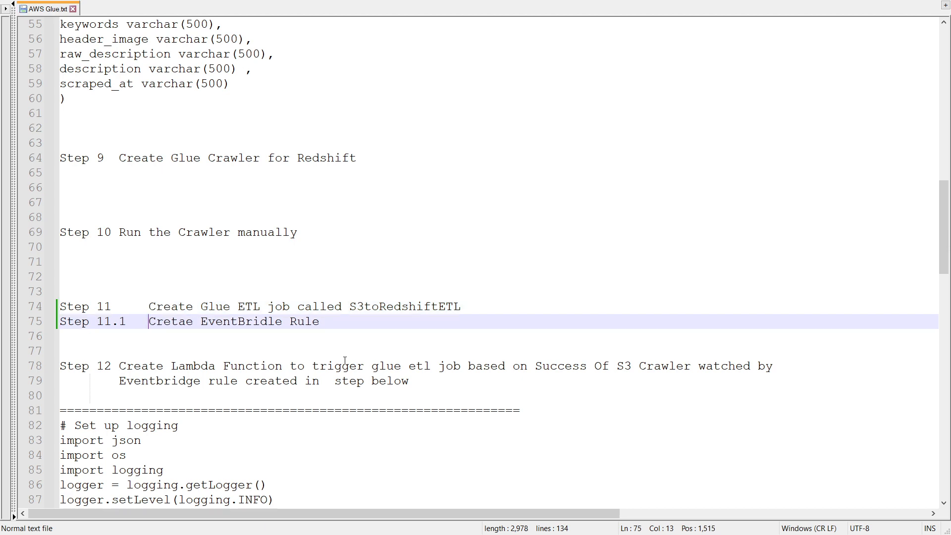
Switch to Chrome and refresh the AWS Glue crawlers list to check the Redshift crawler's run status.
key(alt+Tab)
click(286, 522)
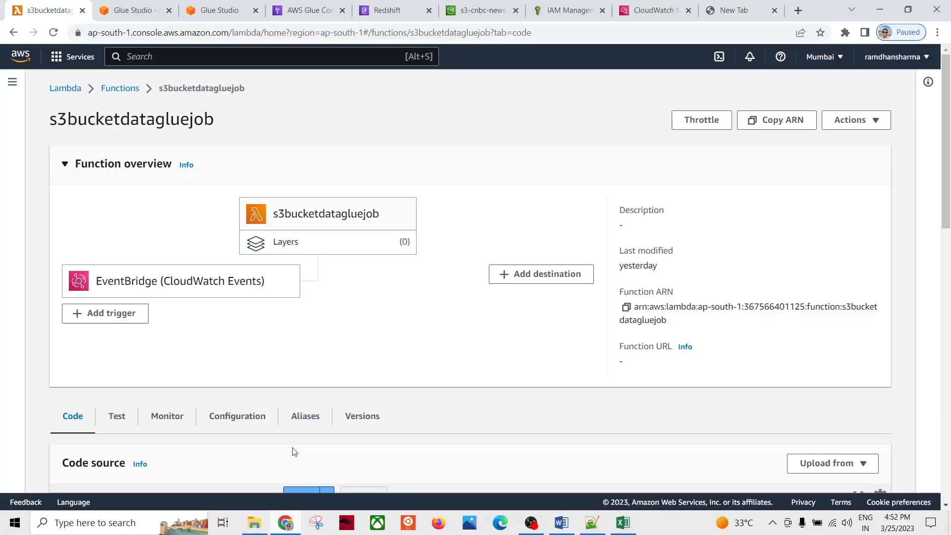
click(308, 10)
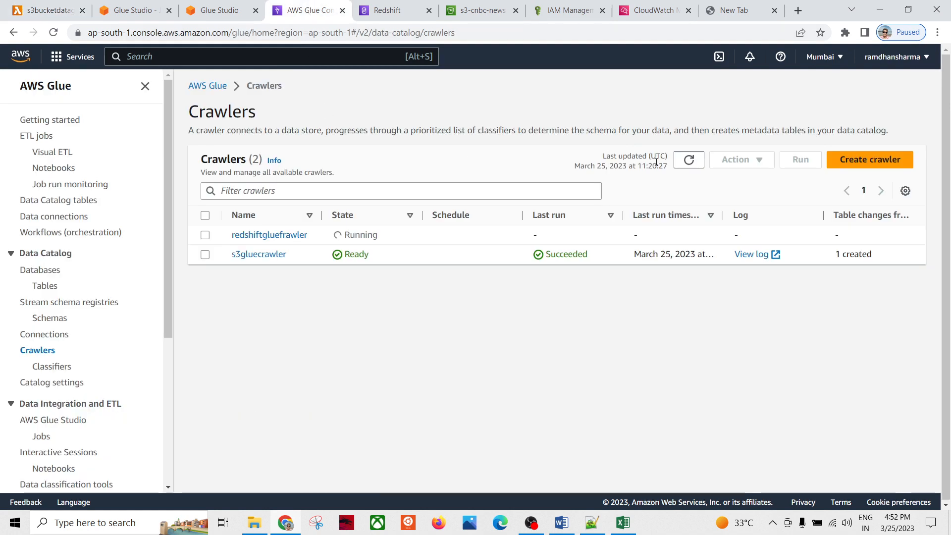
click(689, 160)
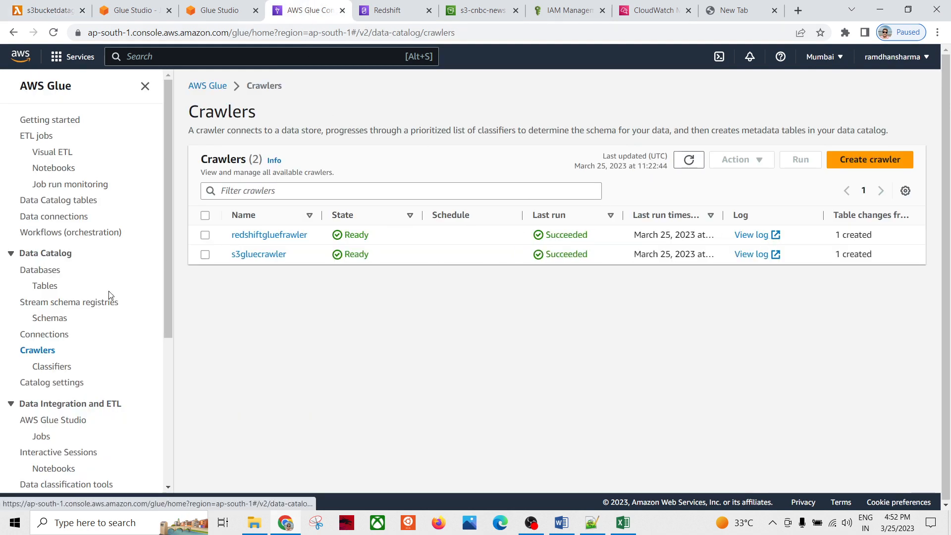
Refresh the Data Catalog tables and examine the column schema and details of the dev_public_cnbc_news table.
click(51, 290)
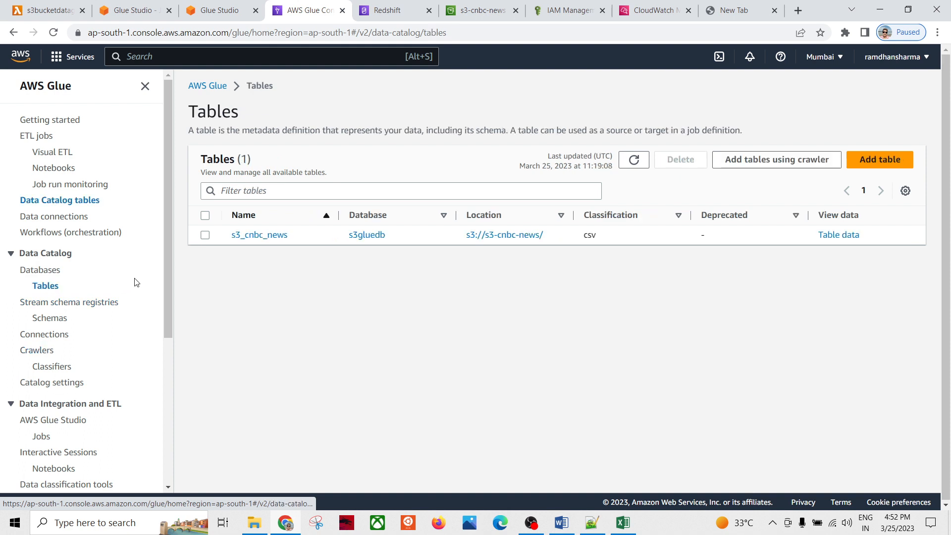
click(635, 160)
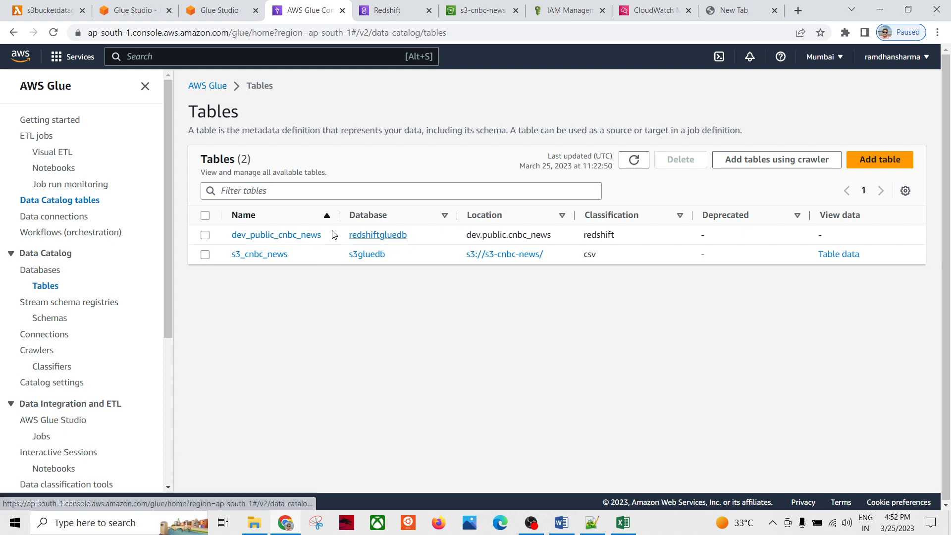
click(286, 234)
scroll(355, 336, down, 1)
scroll(355, 335, down, 3)
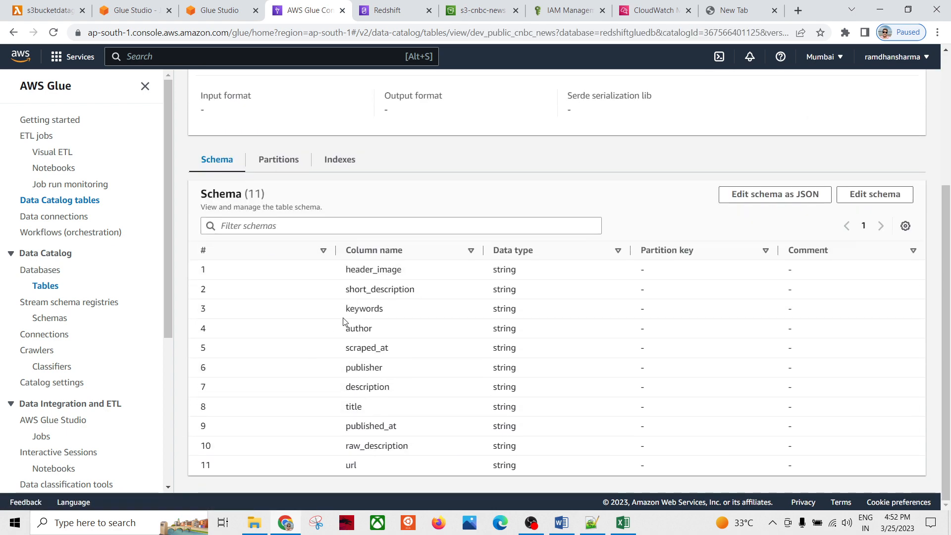
drag(345, 270, 407, 464)
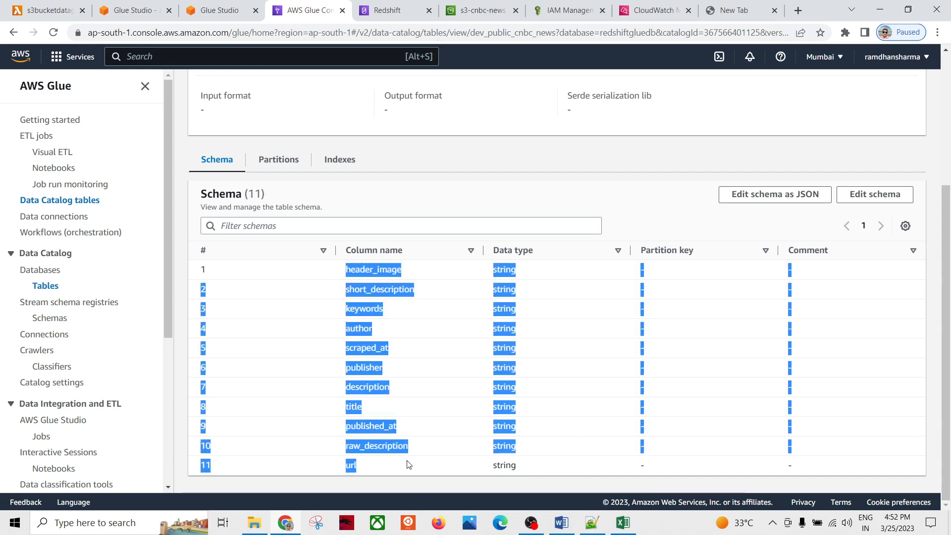
click(448, 473)
scroll(537, 230, up, 4)
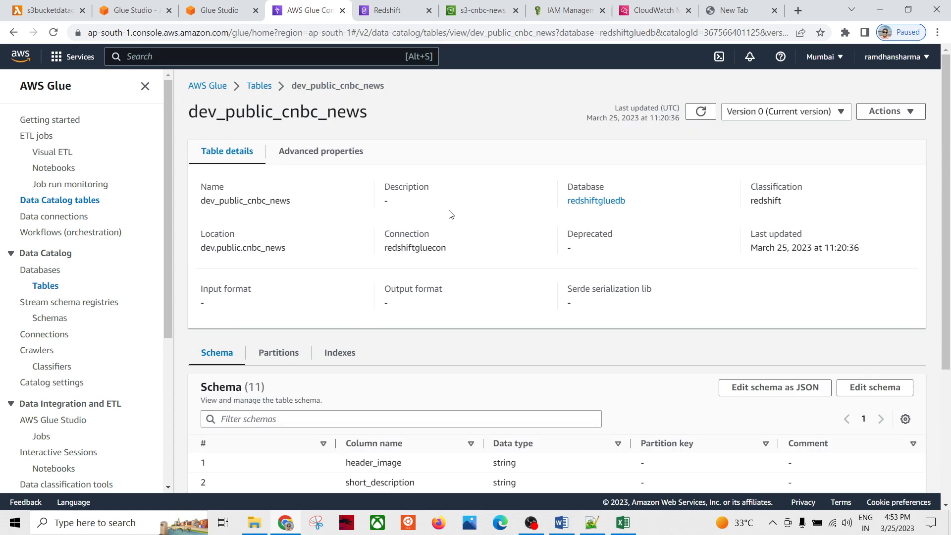
View the Glue Data Catalog databases and relate them to the catalog and job flow in the architecture diagram.
click(256, 93)
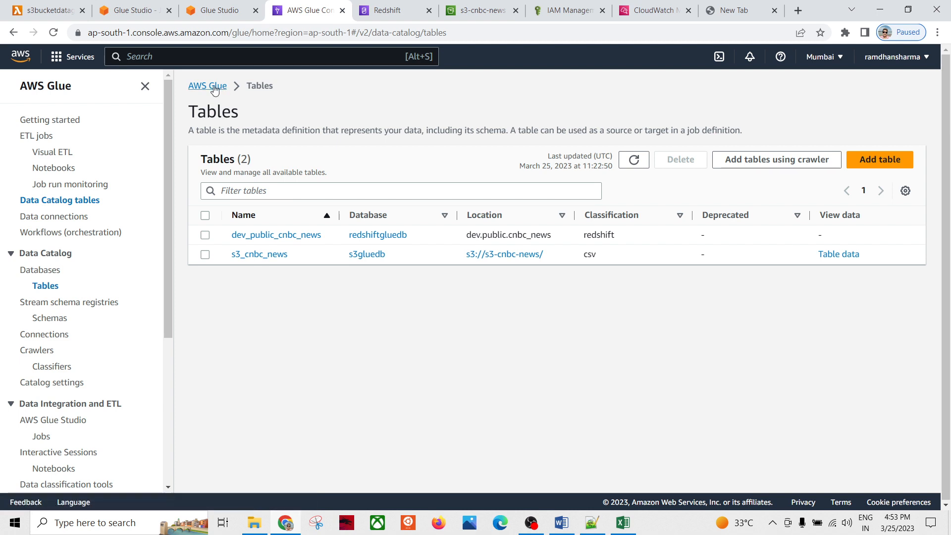
click(45, 272)
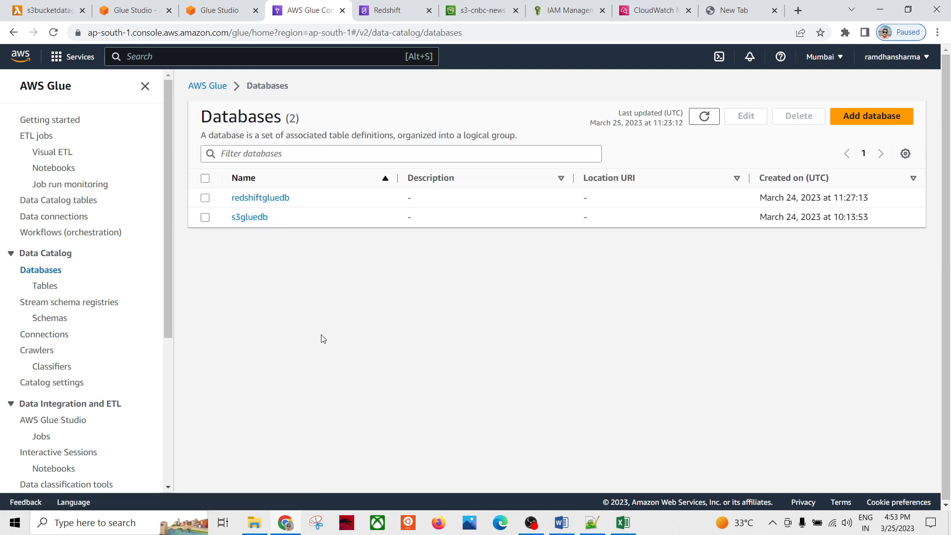
click(561, 523)
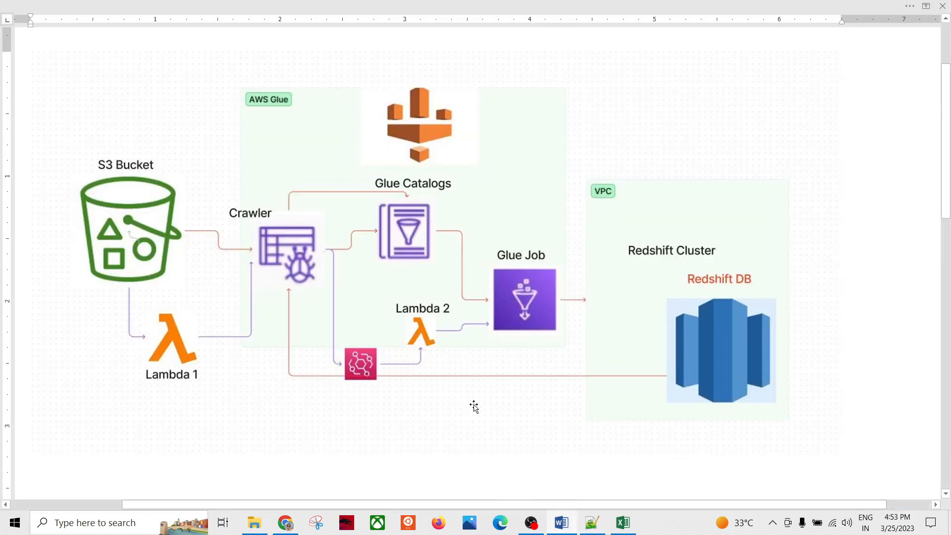
key(alt+Tab)
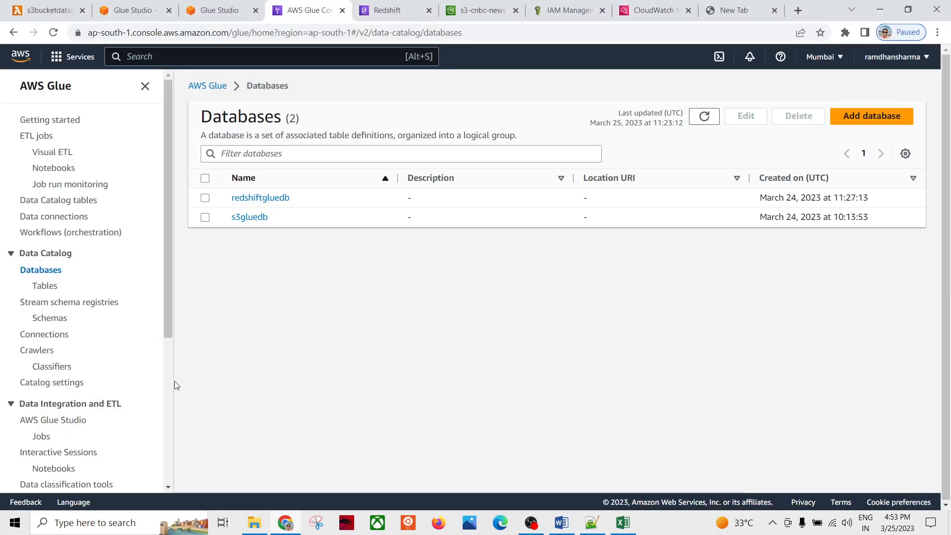
Open the AWS Glue Studio Jobs page to view the job creation options and existing jobs.
scroll(79, 386, down, 2)
click(42, 374)
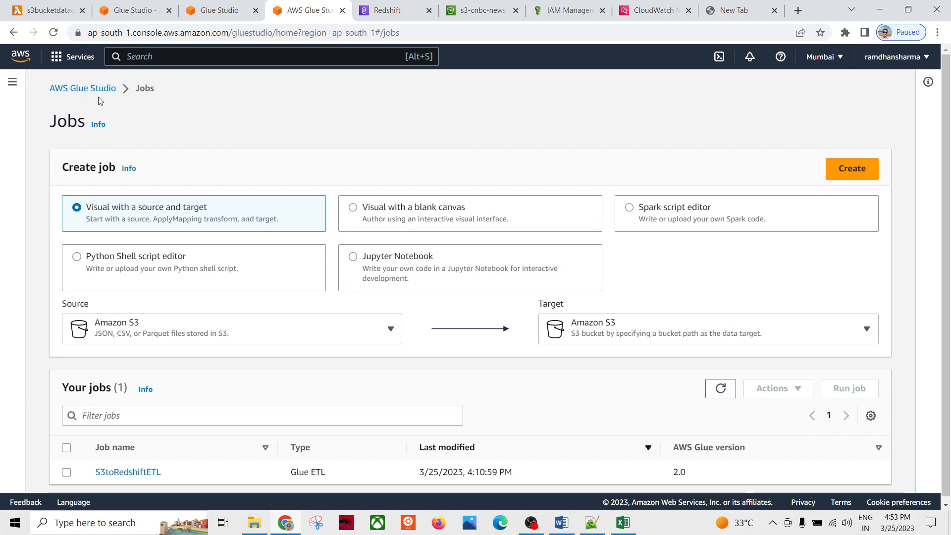
scroll(291, 159, down, 1)
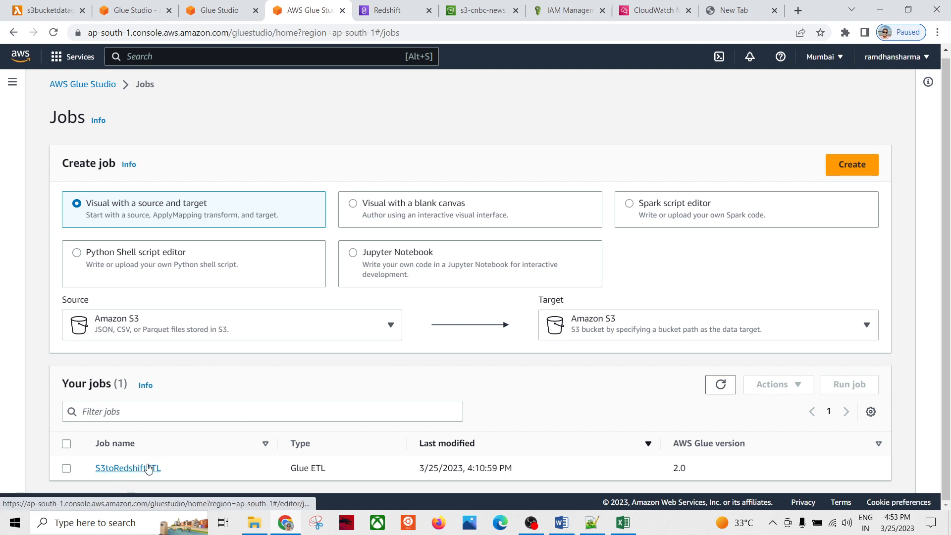
Try Amazon S3 as the source and Amazon Redshift as the target for a new visual job.
click(134, 323)
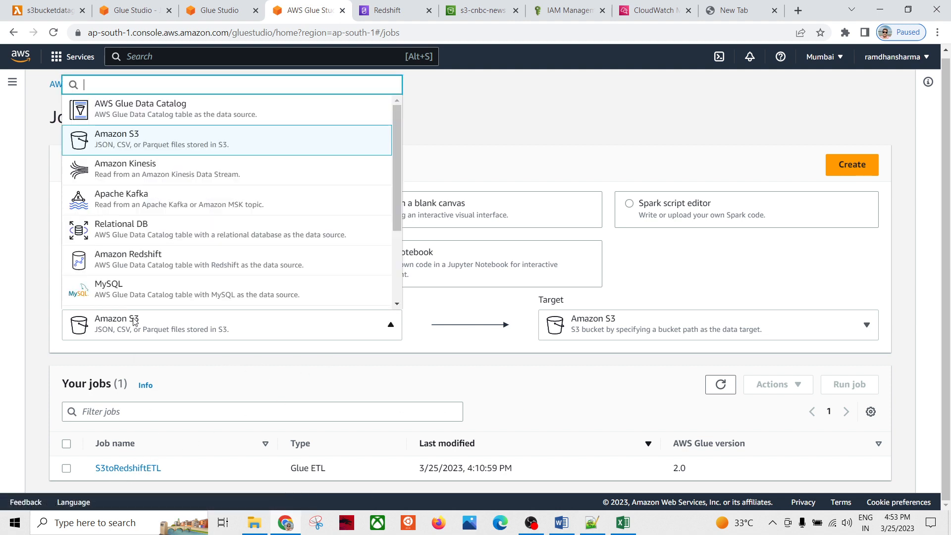
click(646, 329)
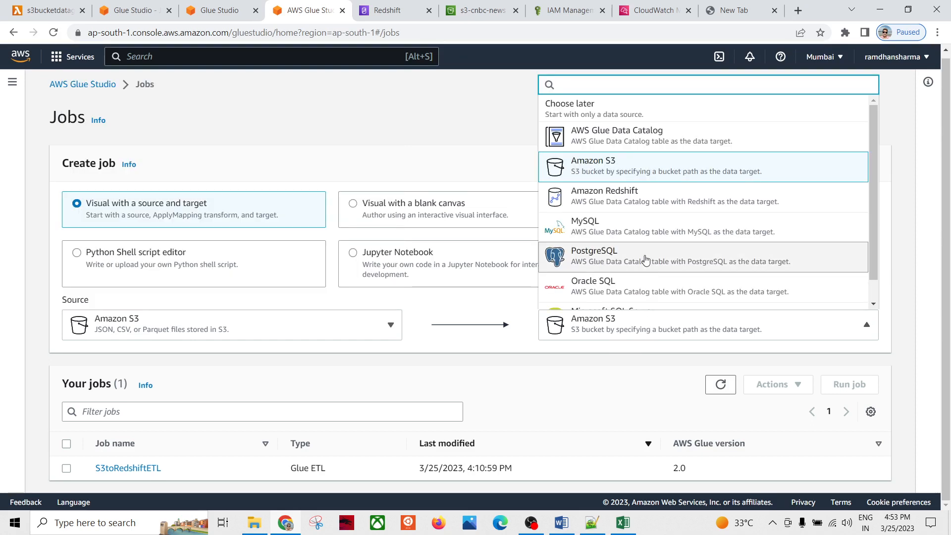
click(617, 195)
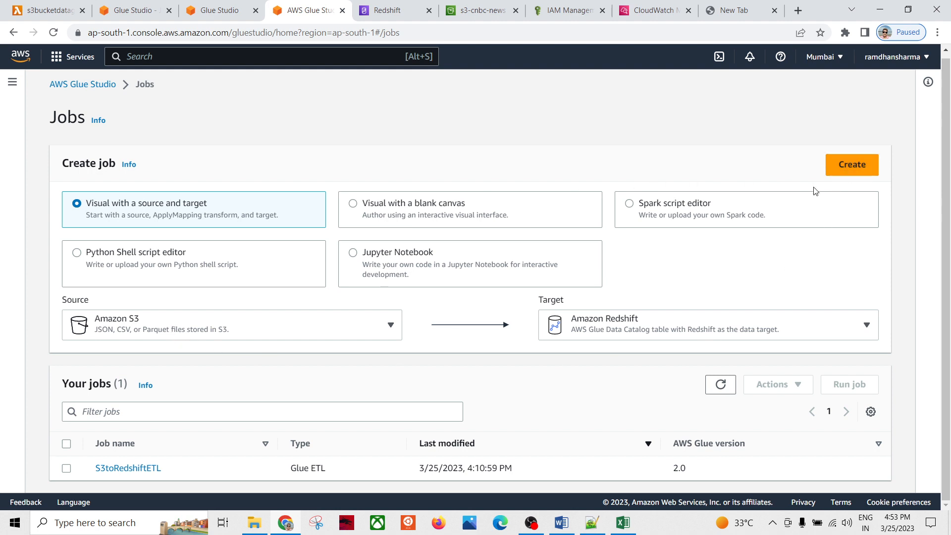
Open the S3toRedshiftETL job and examine the data source properties of its S3 bucket node.
click(130, 469)
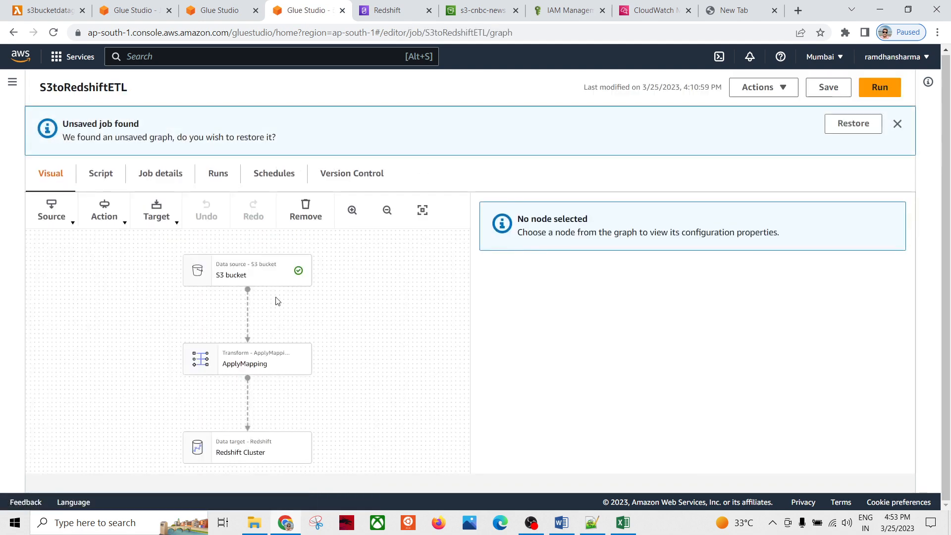
click(273, 273)
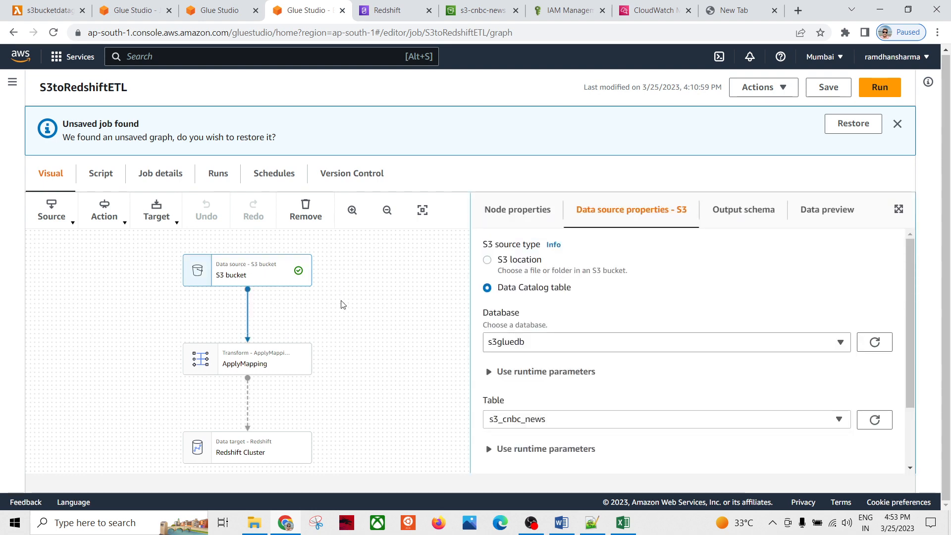
scroll(681, 310, down, 2)
scroll(674, 317, up, 2)
scroll(681, 282, down, 2)
scroll(626, 285, up, 2)
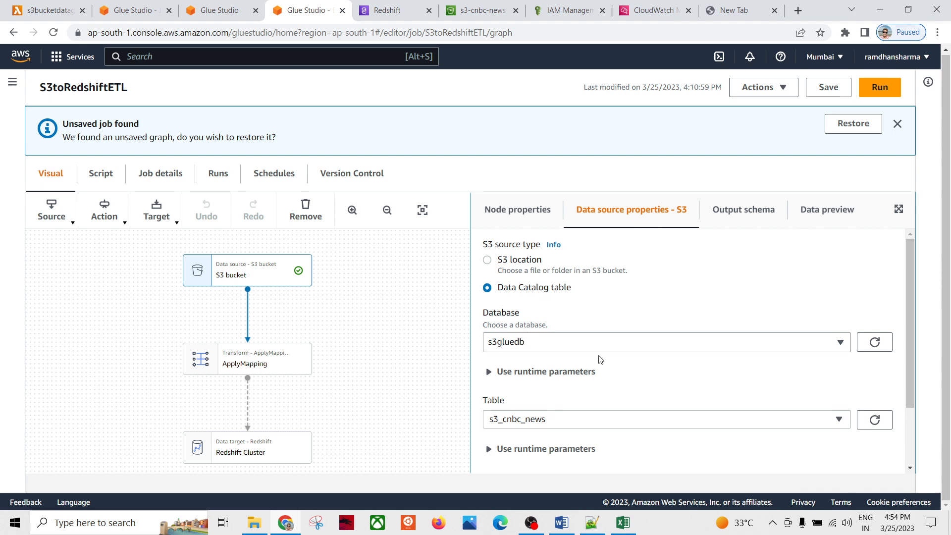
Review the S3 bucket node's catalog database and table settings and its output schema.
scroll(621, 382, down, 1)
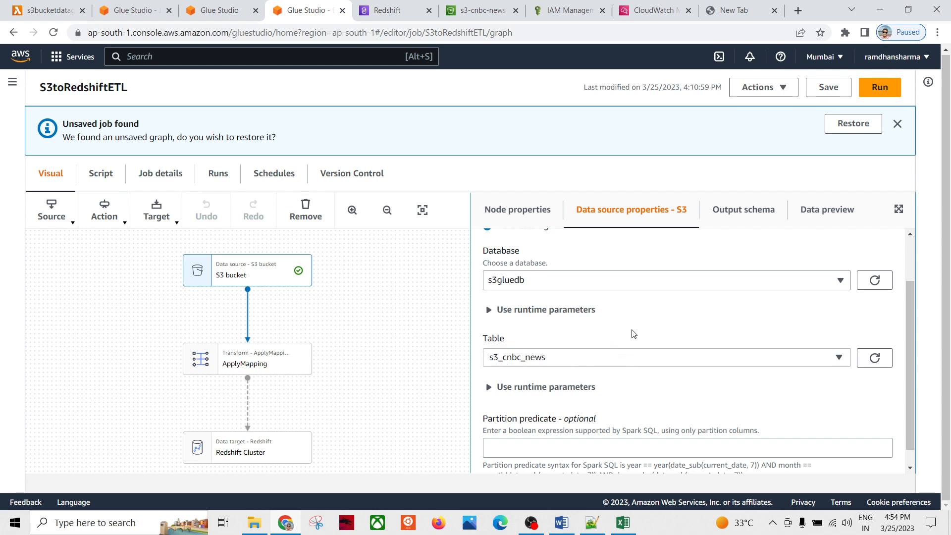
scroll(643, 340, down, 1)
scroll(623, 336, up, 2)
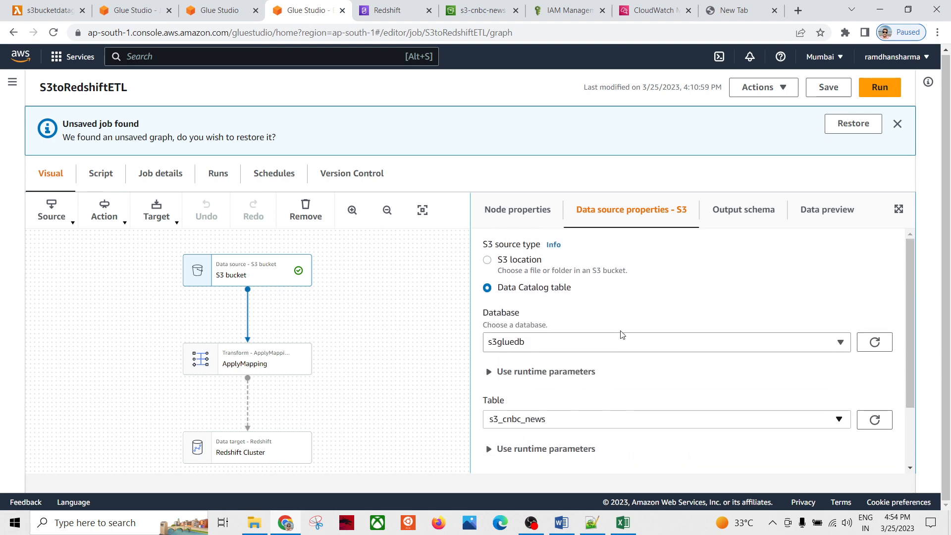
click(726, 221)
scroll(613, 333, down, 3)
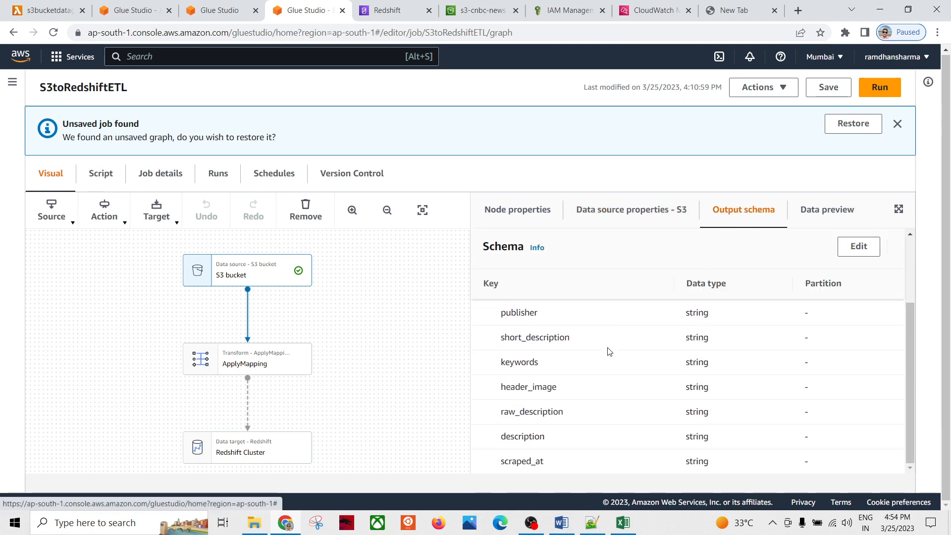
scroll(609, 351, up, 3)
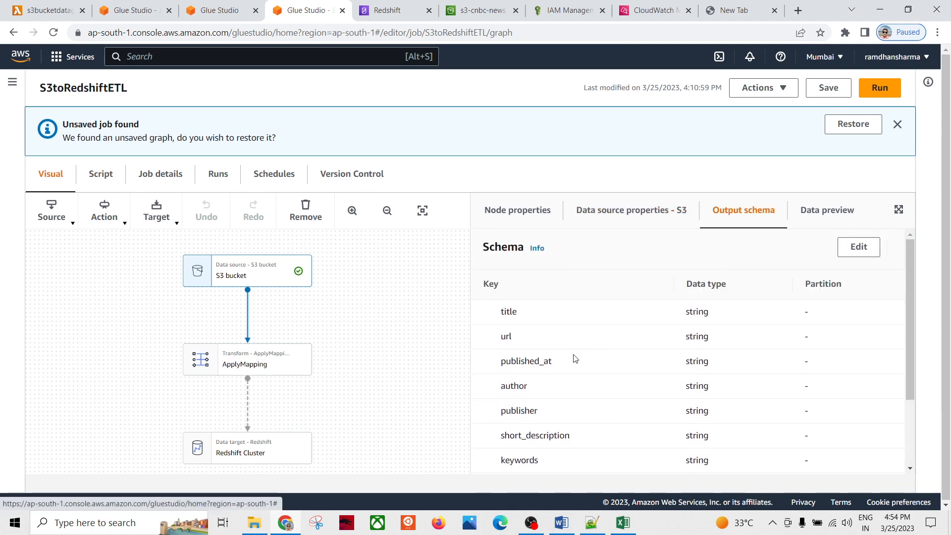
scroll(574, 358, down, 3)
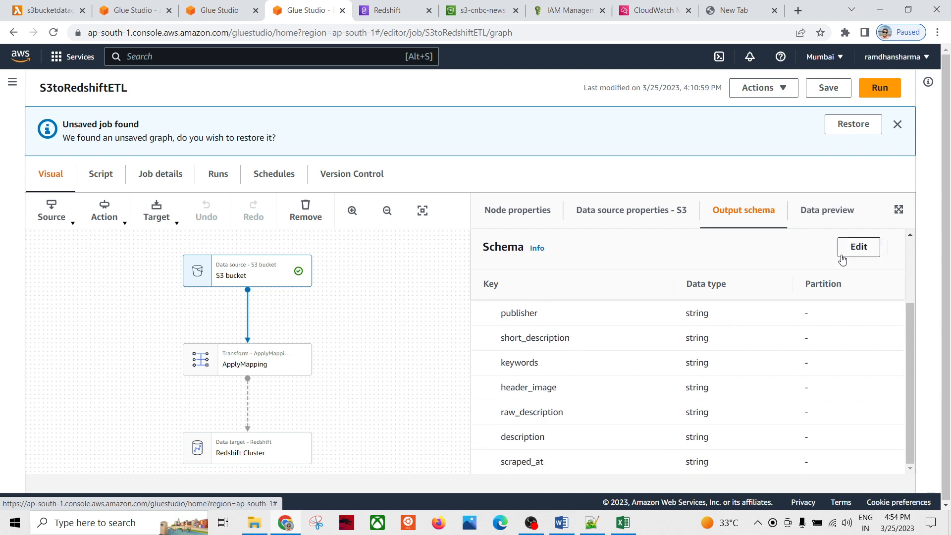
Check the S3 bucket node's data preview options and its general node properties, including the node type choices.
click(824, 211)
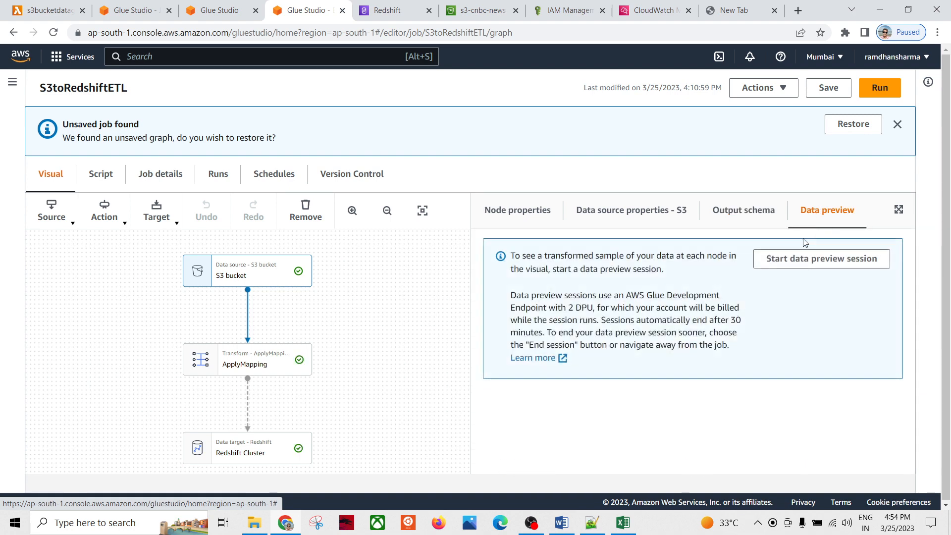
click(500, 213)
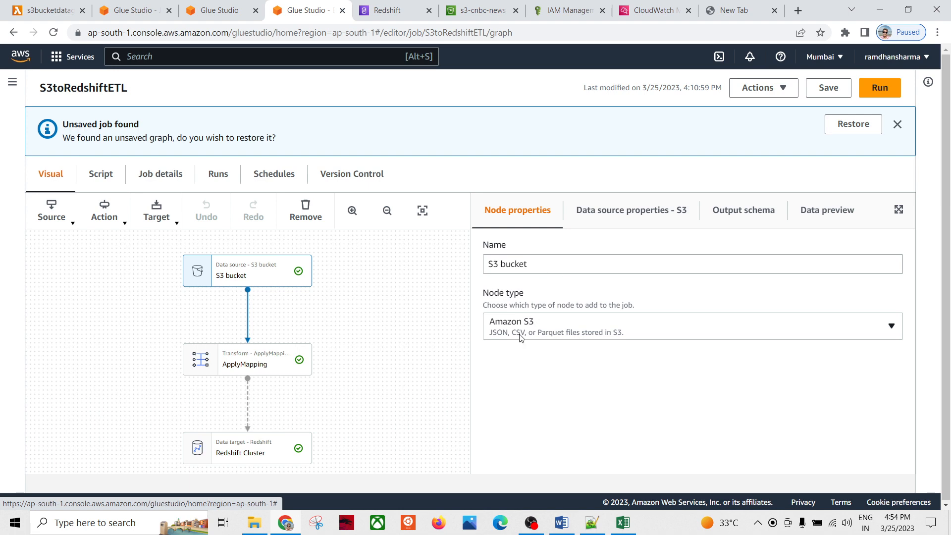
click(541, 329)
click(541, 329)
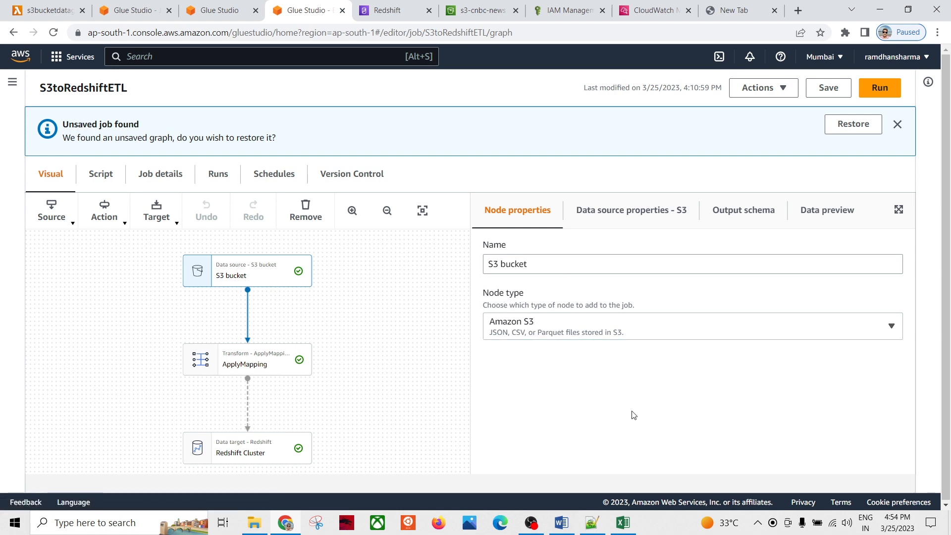
Examine the source-to-target key mappings and data types of the ApplyMapping node.
click(272, 360)
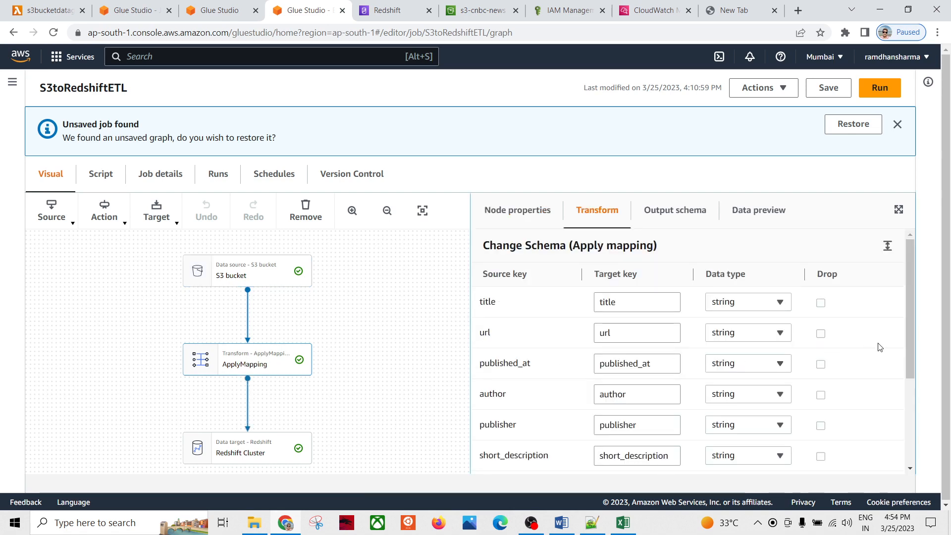
scroll(880, 347, down, 3)
scroll(852, 344, up, 3)
scroll(559, 333, down, 1)
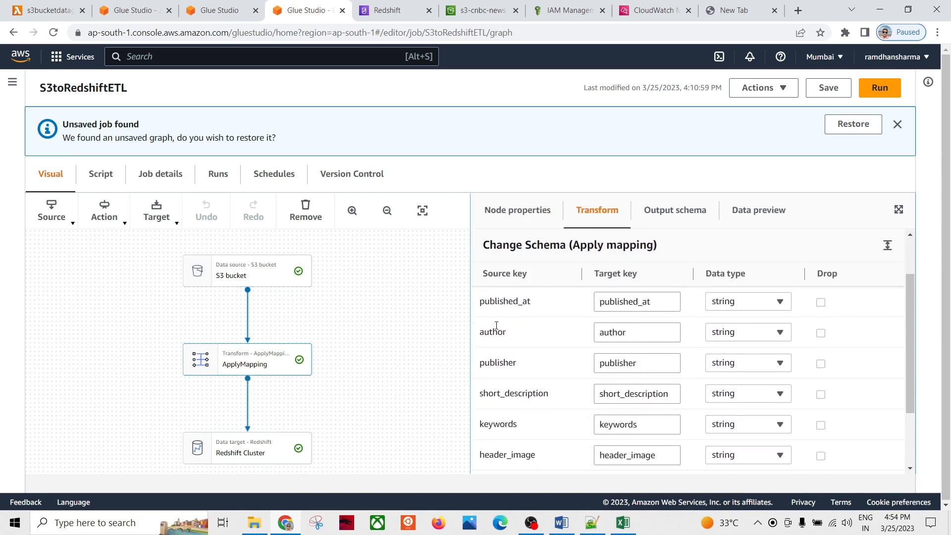
scroll(547, 355, down, 2)
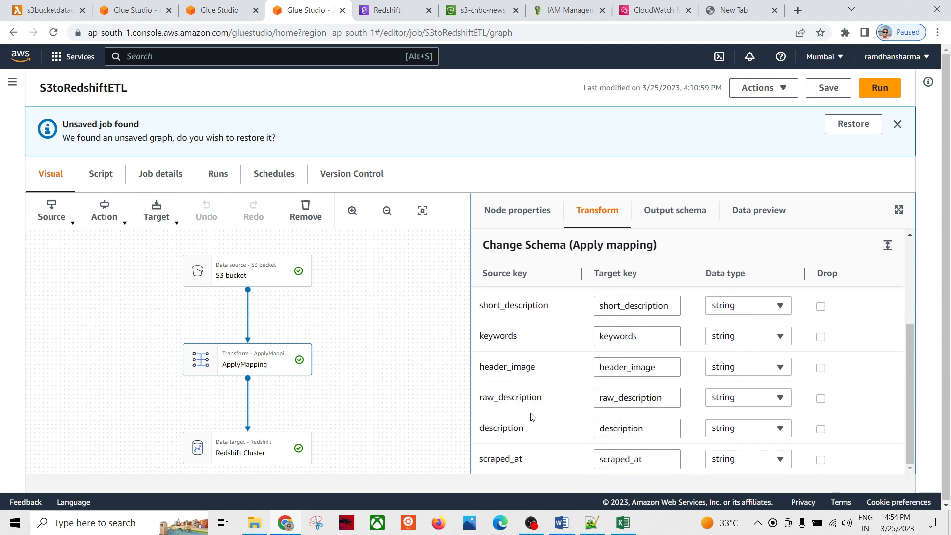
Look through the ApplyMapping node's output schema, data preview and node properties, comparing them with its schema mapping.
click(670, 212)
click(606, 219)
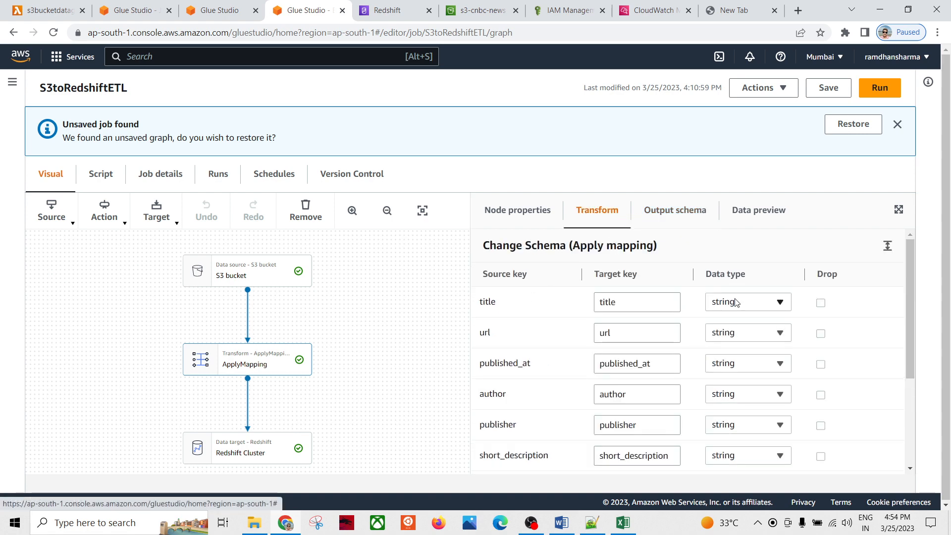
scroll(863, 391, down, 3)
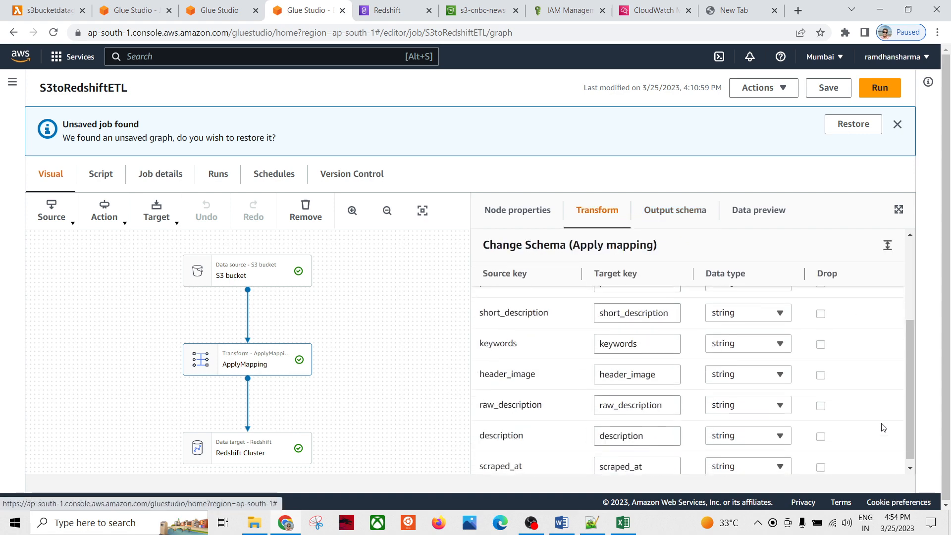
scroll(862, 392, up, 3)
click(747, 214)
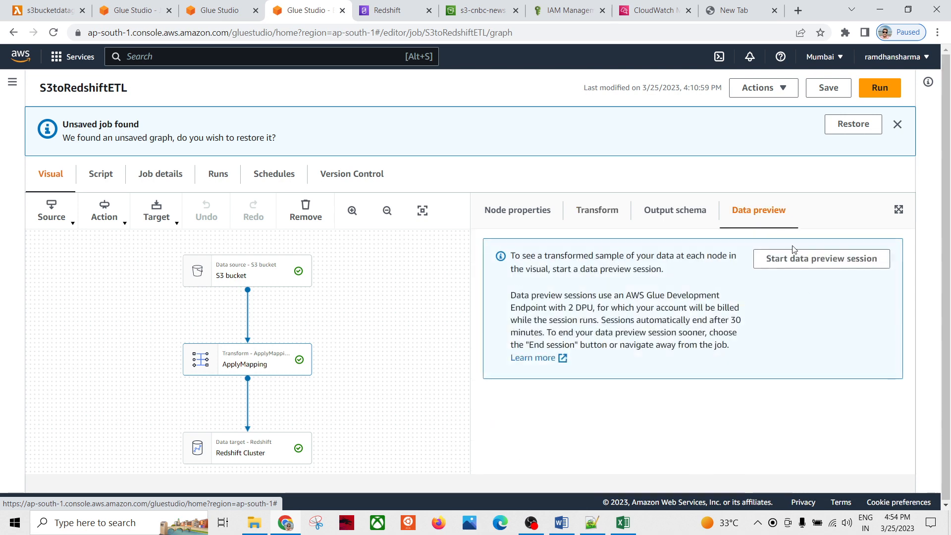
click(676, 213)
click(581, 213)
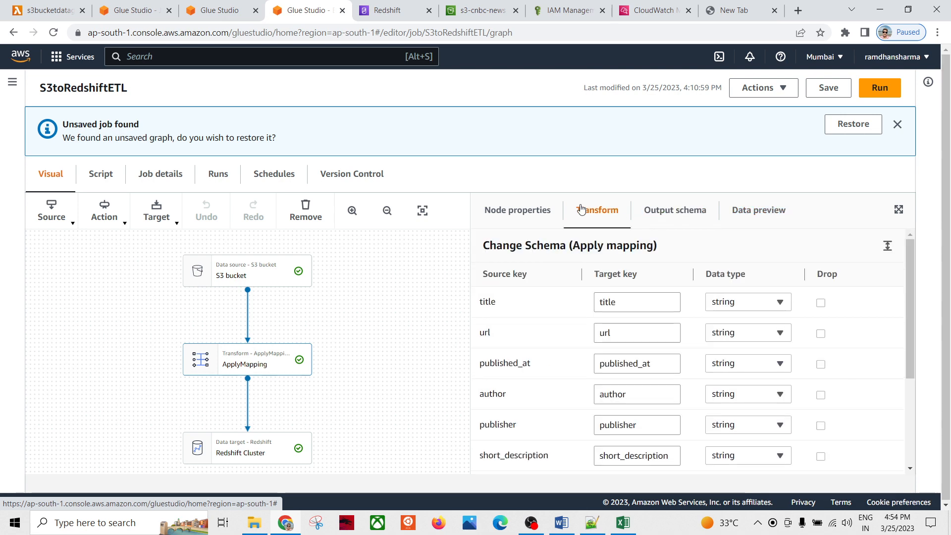
click(518, 212)
click(609, 218)
Review the Redshift Cluster node's data target properties and save the S3toRedshiftETL job.
click(264, 453)
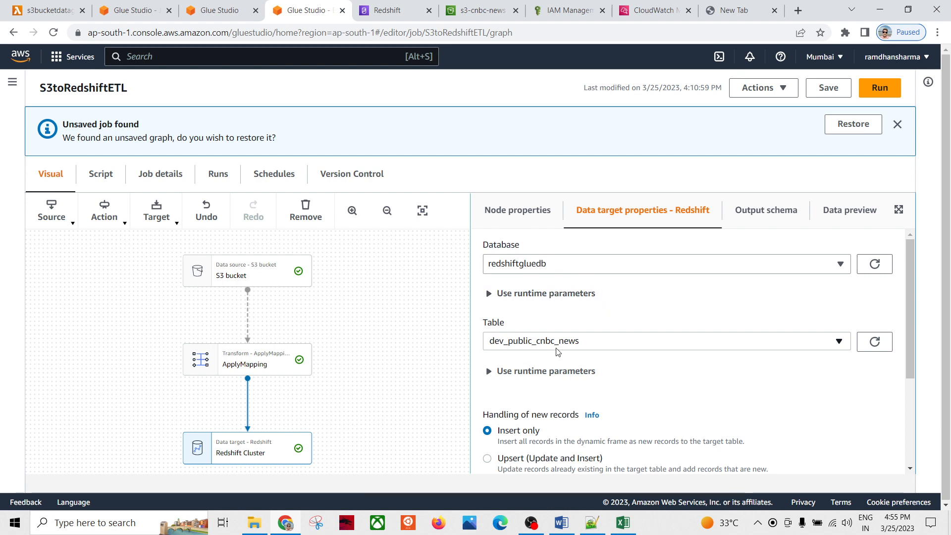
scroll(678, 375, down, 3)
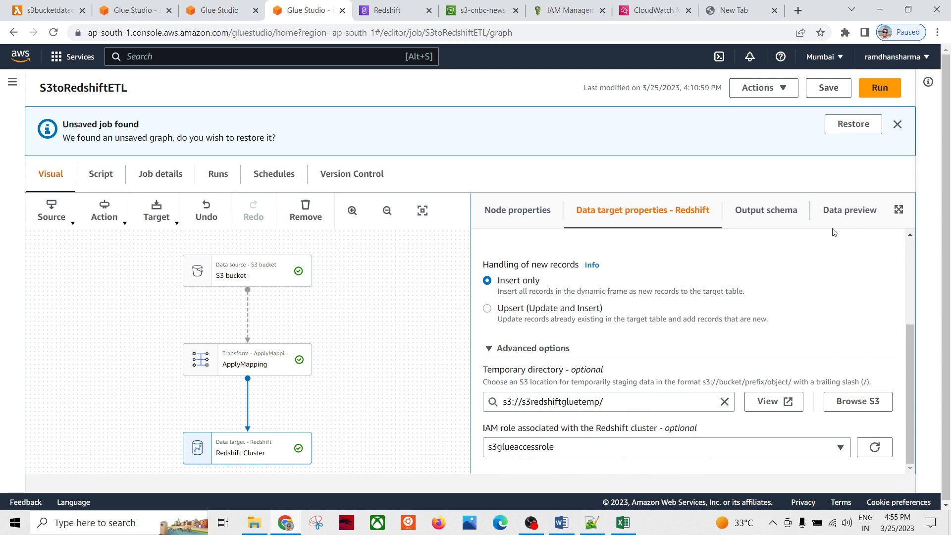
click(825, 89)
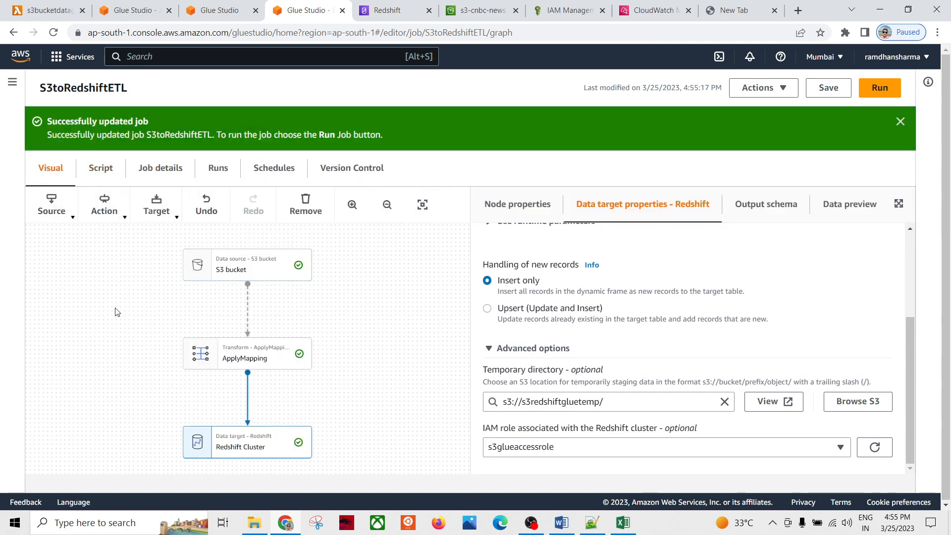
Examine the job's generated script, from the imports through the S3 source, mapping and Redshift target sections.
click(100, 168)
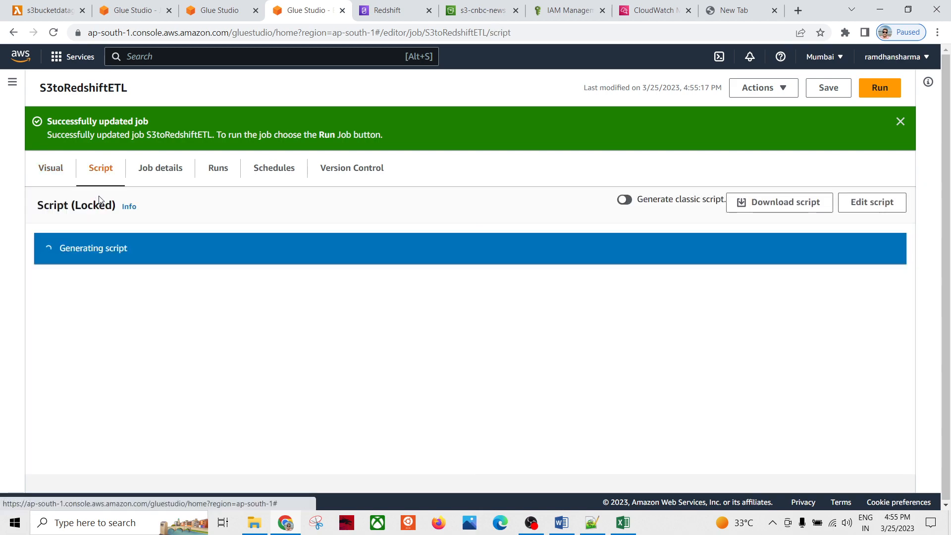
scroll(427, 346, down, 5)
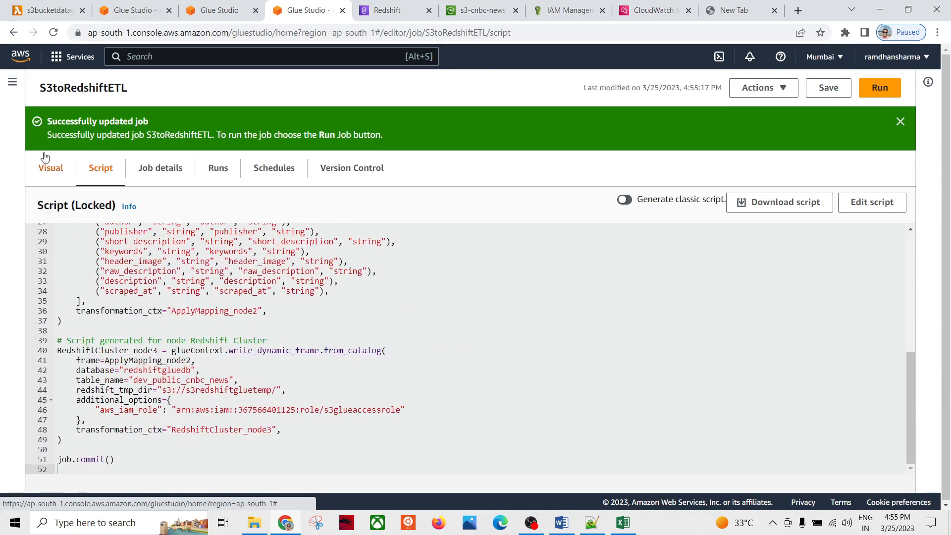
scroll(199, 343, up, 5)
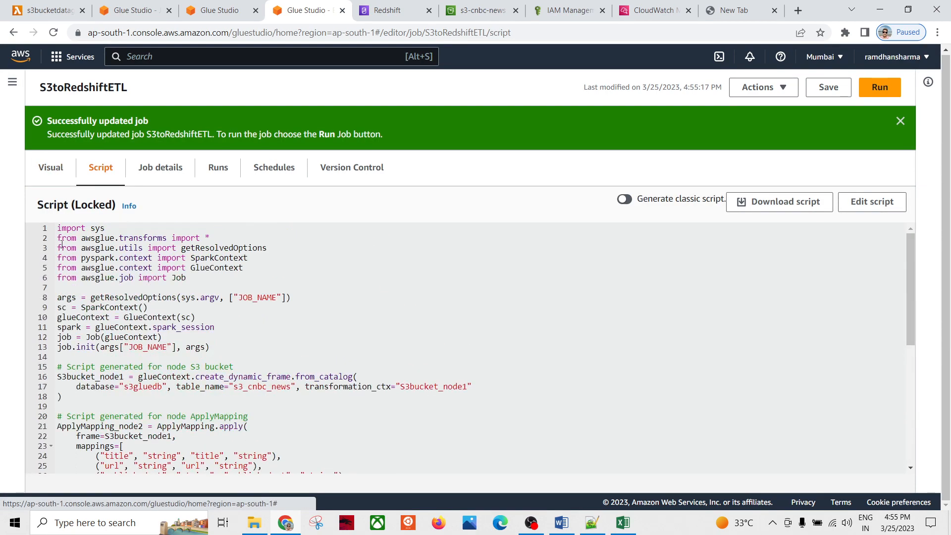
drag(57, 229, 206, 277)
click(206, 277)
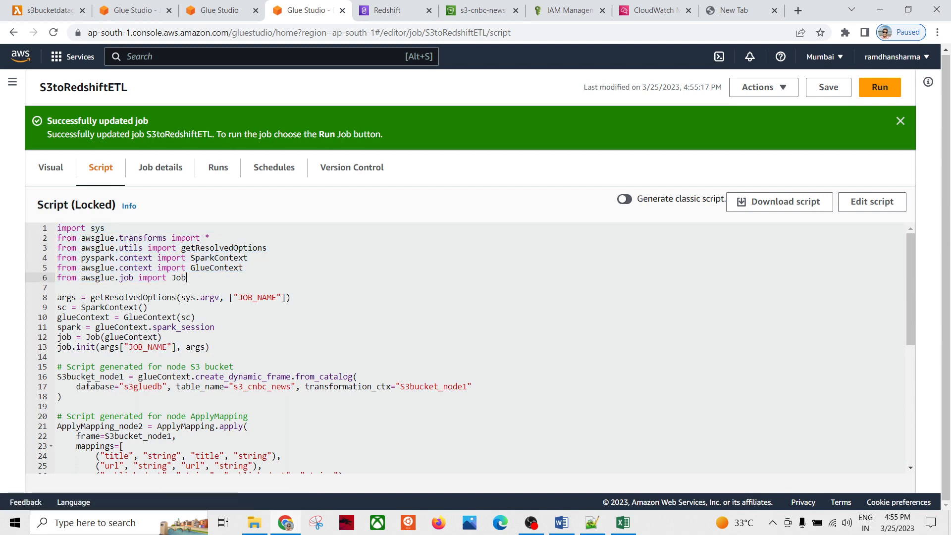
scroll(152, 367, down, 5)
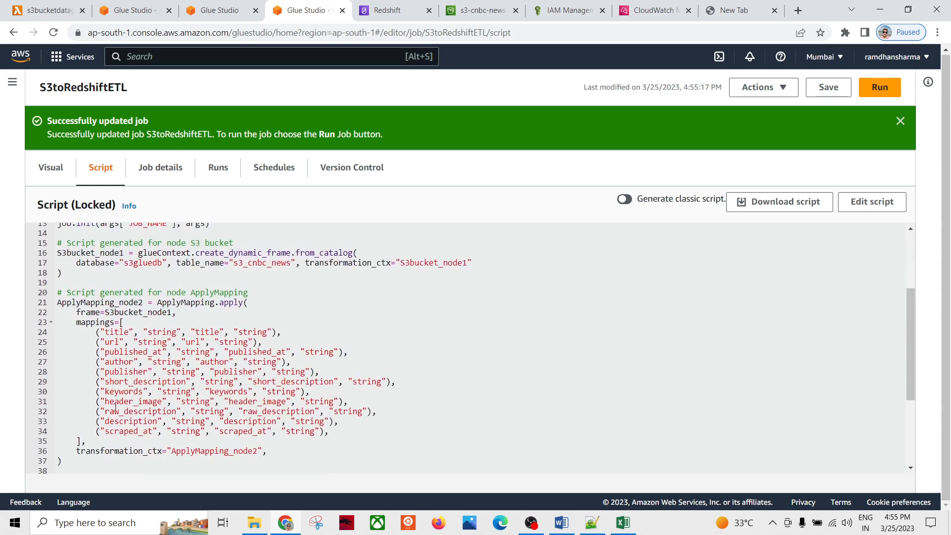
scroll(145, 368, up, 4)
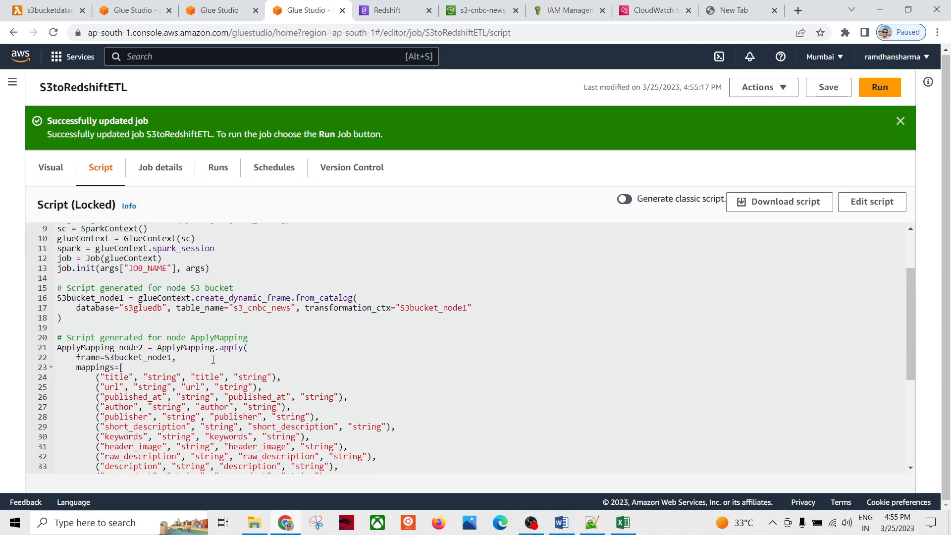
scroll(321, 353, up, 2)
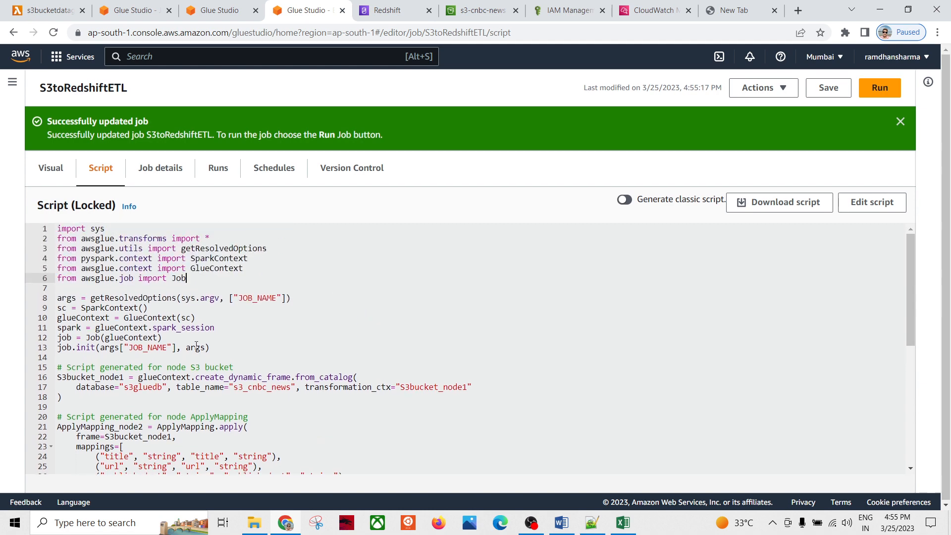
Review the job's basic properties, including the IAM role, available Glue versions, worker settings, retries and timeout.
click(161, 169)
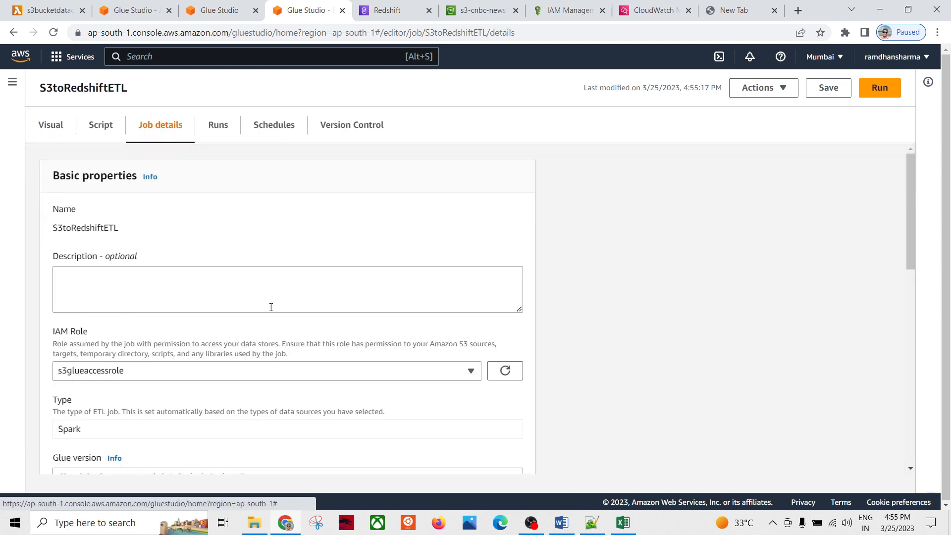
scroll(535, 312, down, 10)
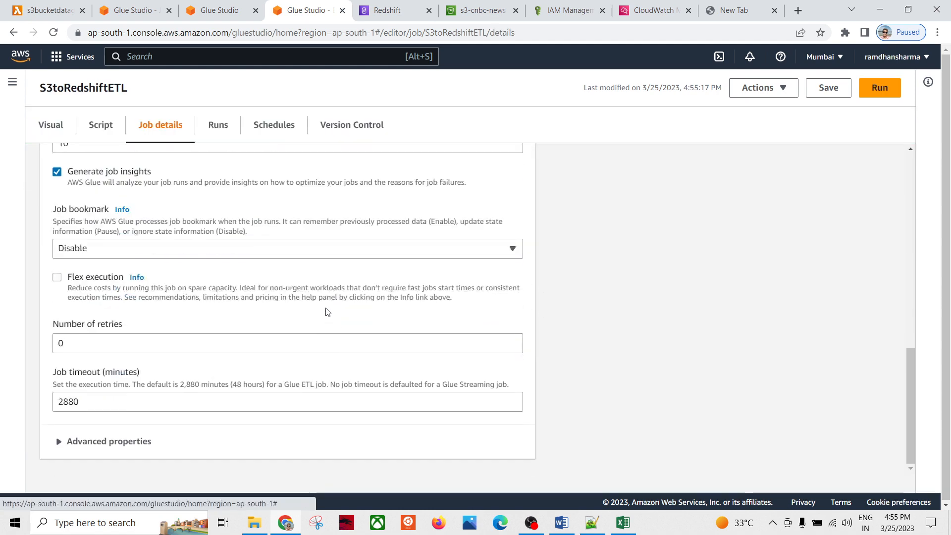
scroll(322, 297, up, 8)
scroll(316, 282, up, 3)
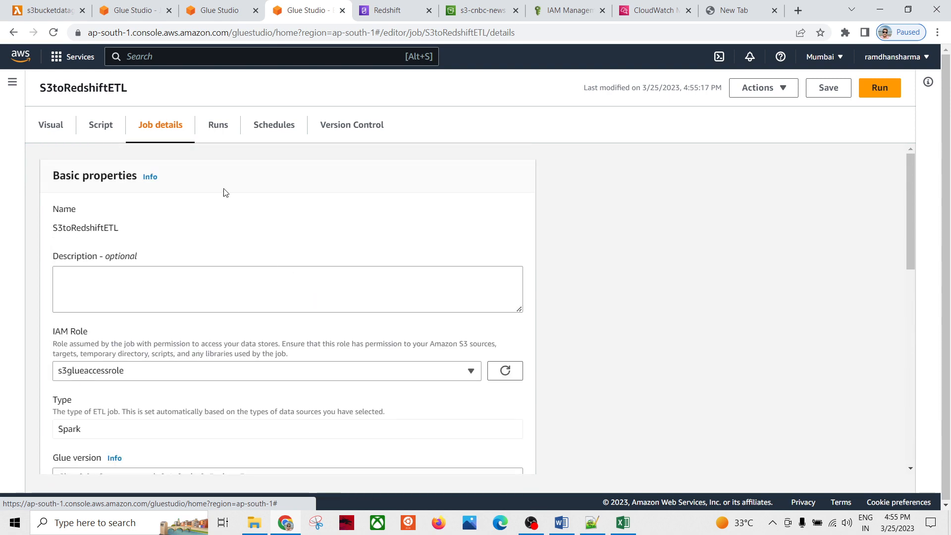
scroll(295, 234, down, 6)
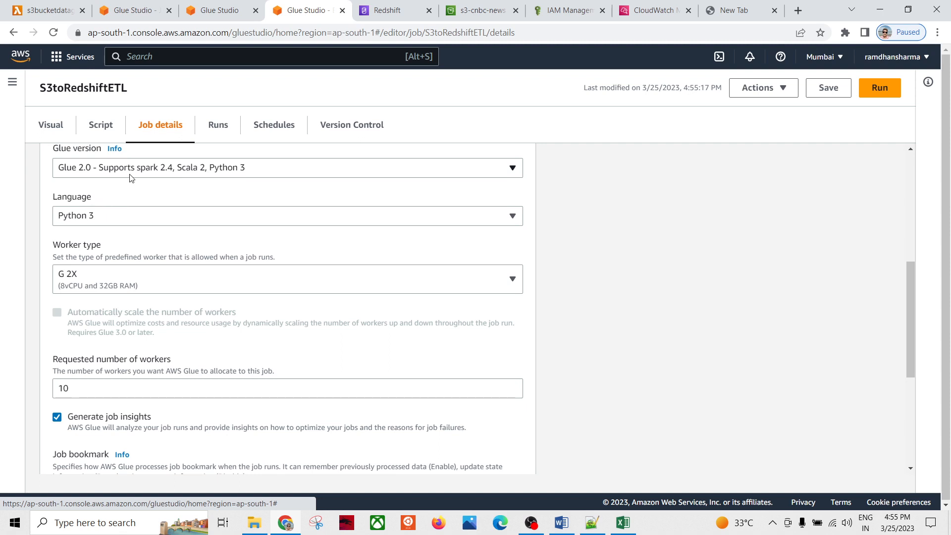
click(241, 172)
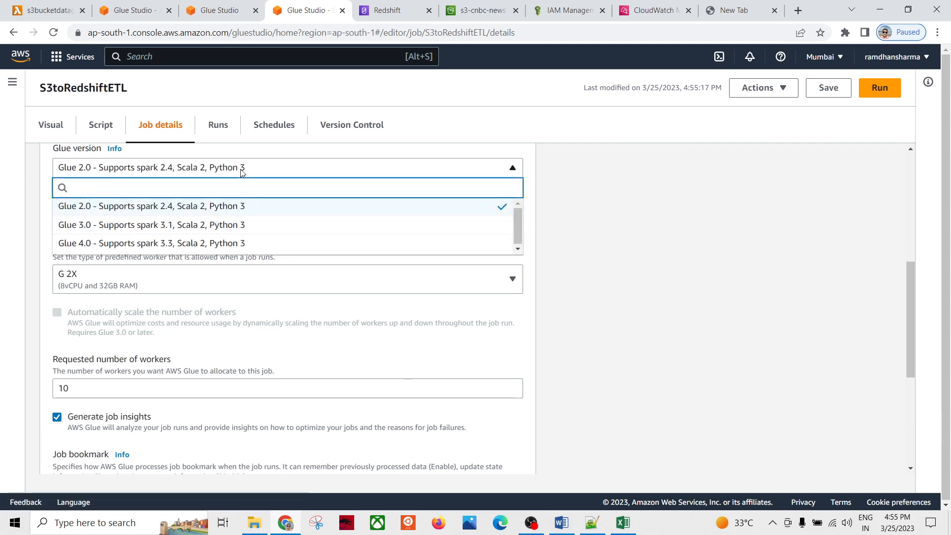
click(749, 280)
scroll(530, 377, down, 5)
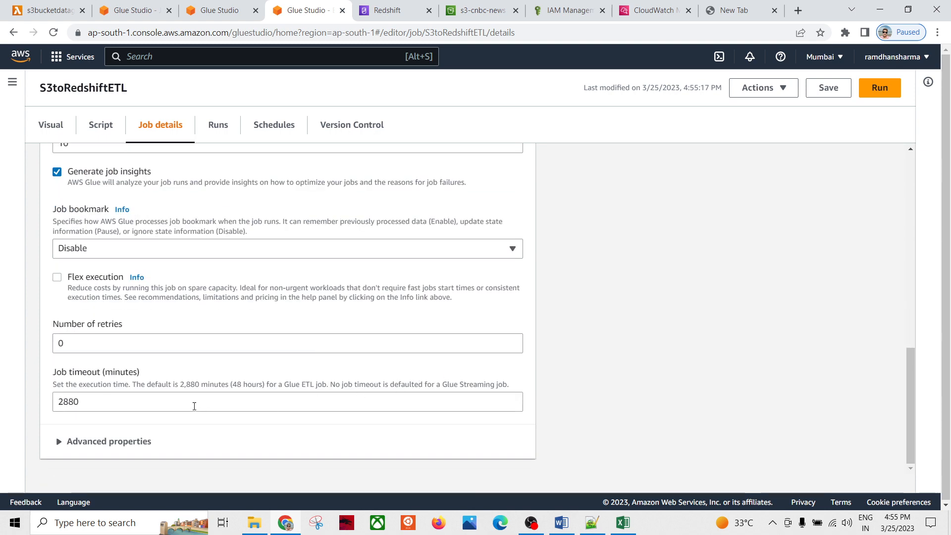
Expand the job's advanced properties and examine the script, logging, concurrency and temporary path settings.
click(60, 442)
scroll(308, 426, down, 4)
scroll(307, 426, down, 4)
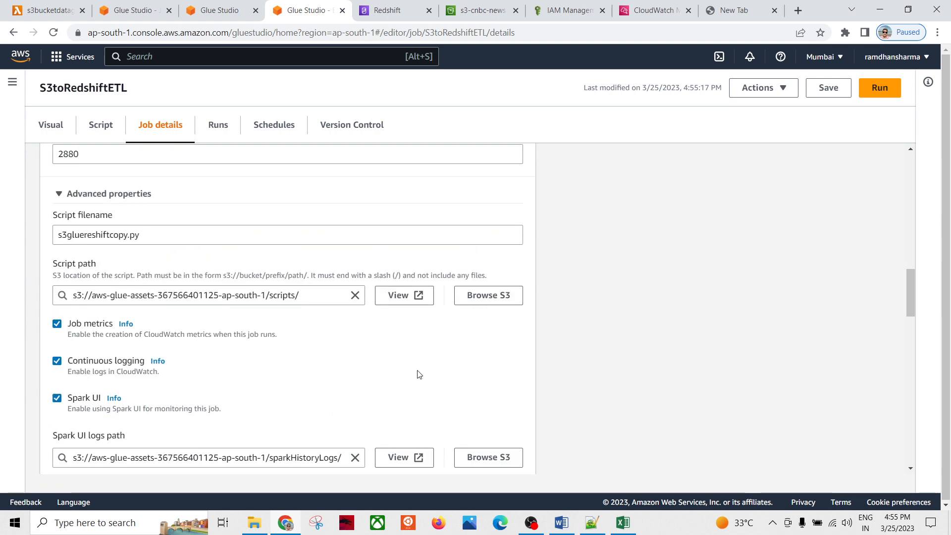
scroll(614, 336, down, 1)
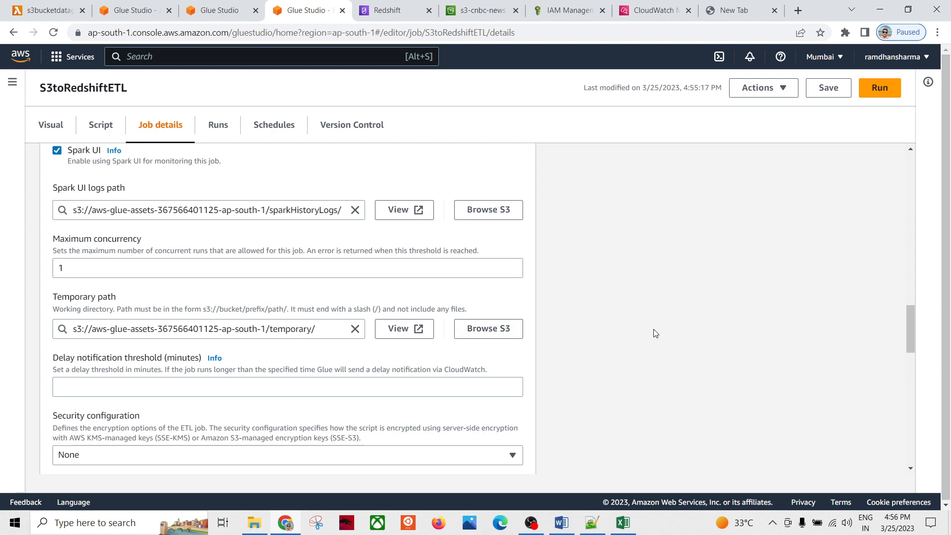
scroll(654, 328, up, 8)
scroll(650, 321, up, 6)
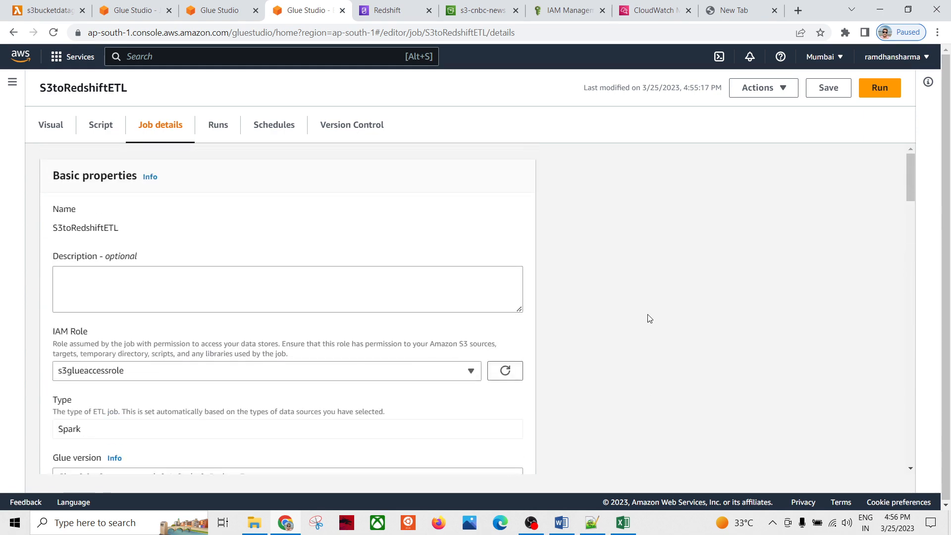
Review the S3toRedshiftETL job's recent runs, schedules and version control settings.
click(221, 130)
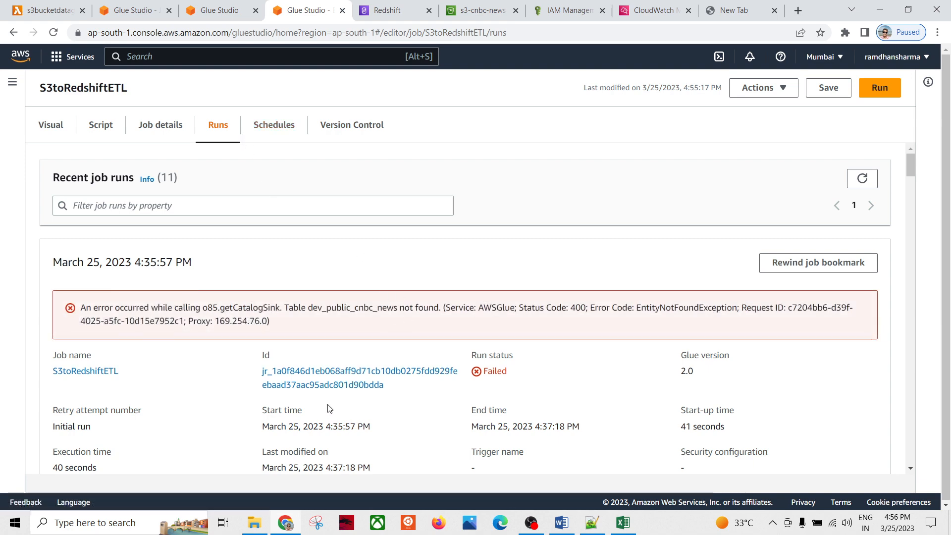
scroll(330, 370, down, 5)
scroll(330, 370, up, 3)
click(295, 129)
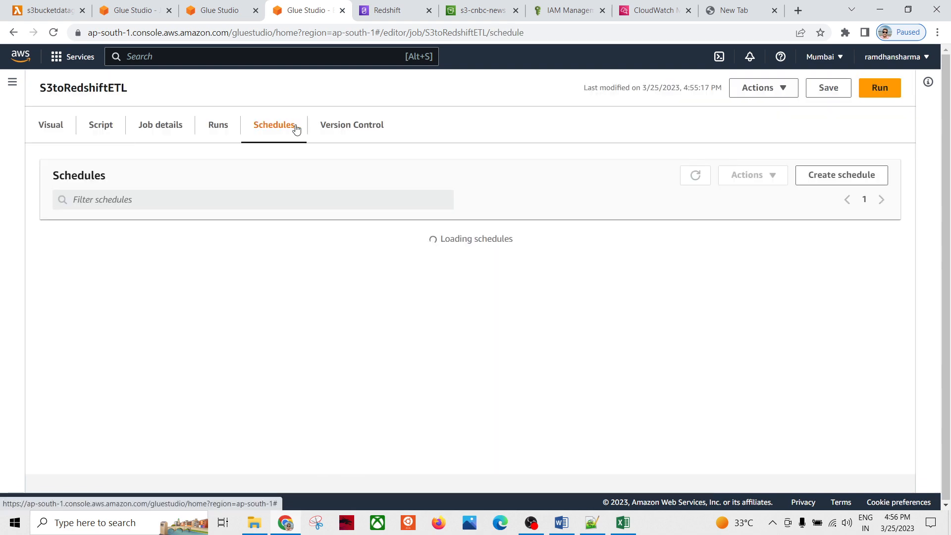
click(349, 128)
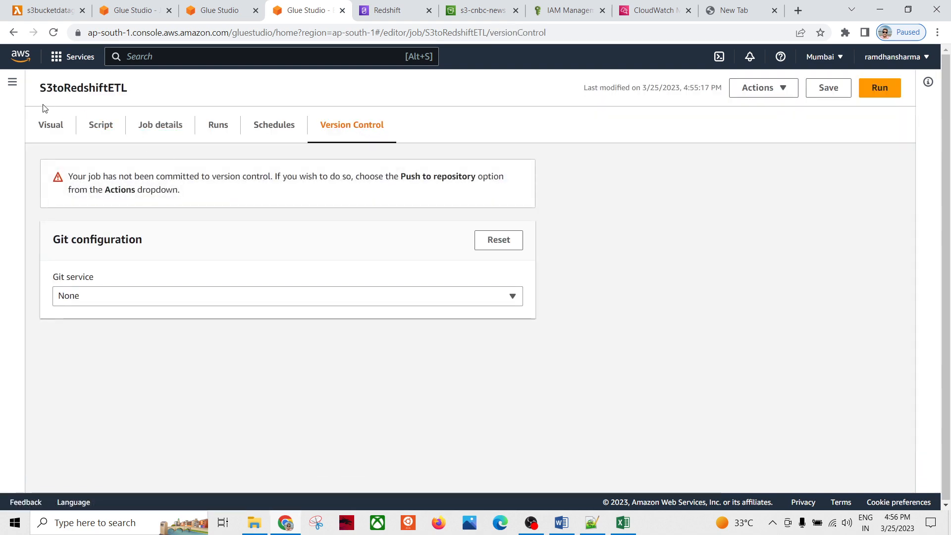
Open the Glue console's Crawlers page in a separate browser tab and close the S3toRedshiftETL job's tab.
click(14, 87)
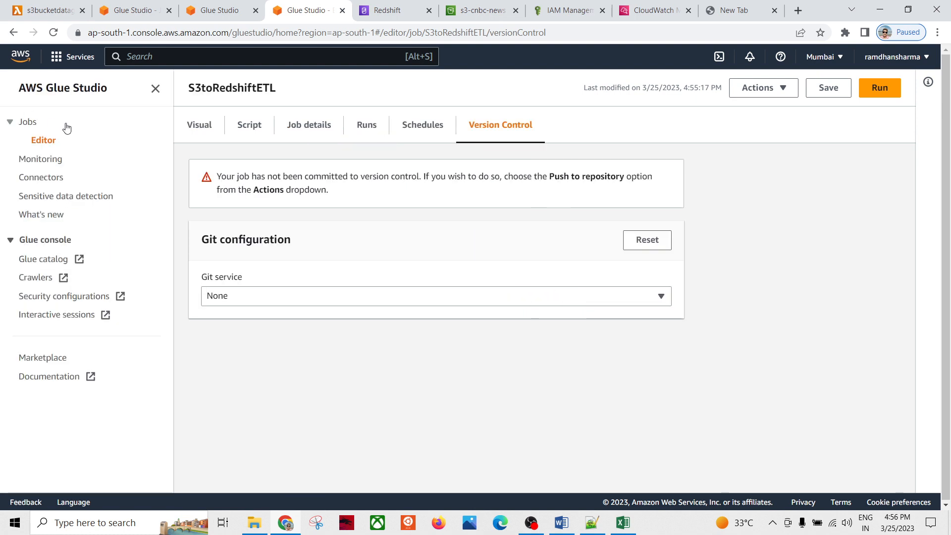
click(41, 278)
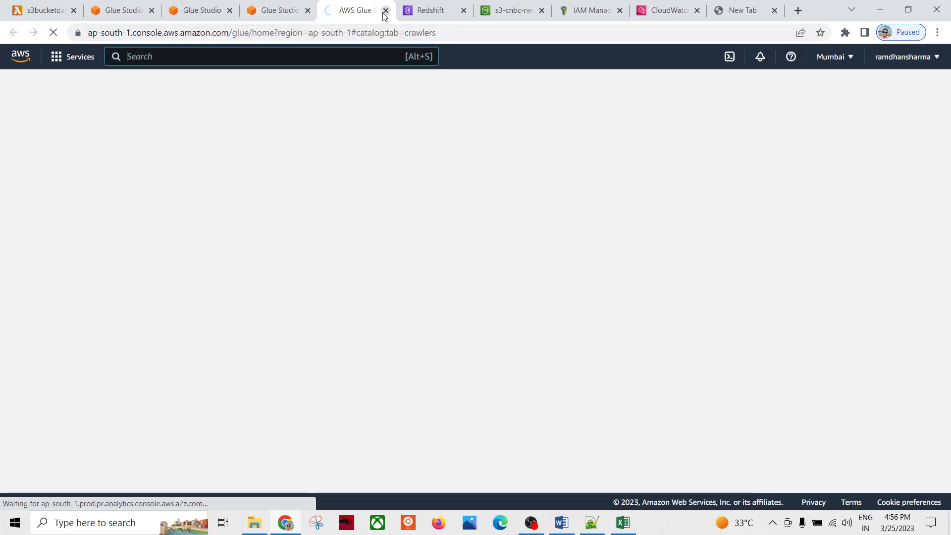
click(308, 10)
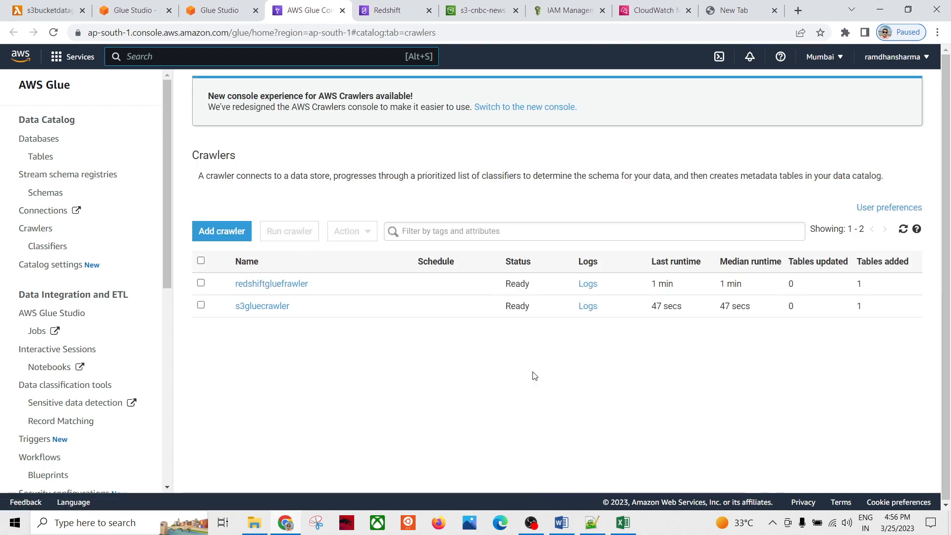
Review Steps 11 and 11.1 in the AWS Glue.txt notes and examine the architecture diagram in the Word document.
click(596, 521)
drag(245, 306, 464, 306)
click(389, 329)
drag(321, 325, 117, 307)
click(407, 396)
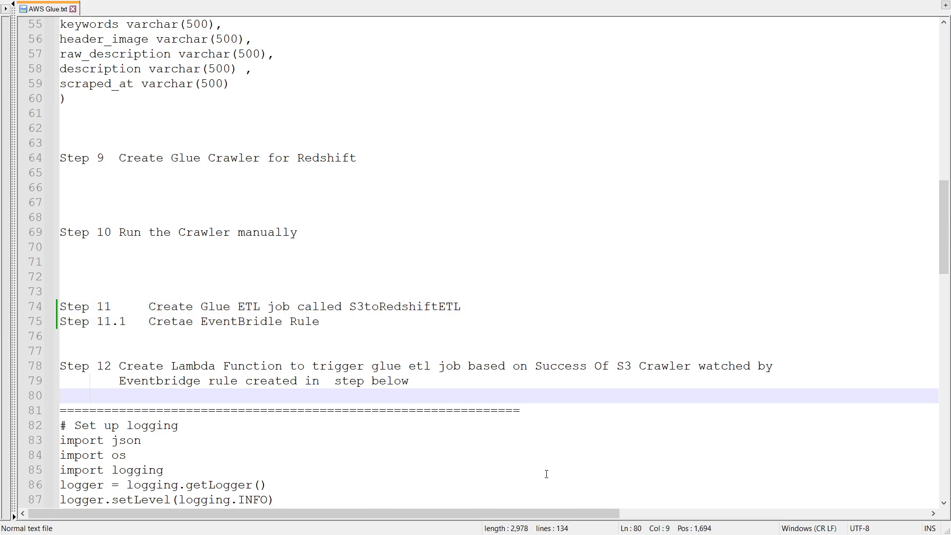
key(alt+Tab)
click(566, 528)
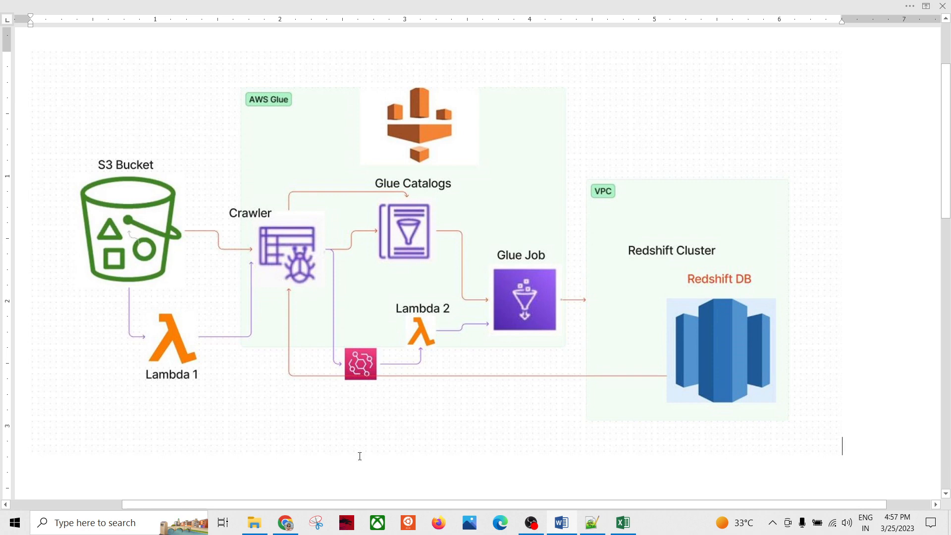
Return to the browser's CloudWatch page and open the Amazon EventBridge rules list from its Events section.
click(285, 522)
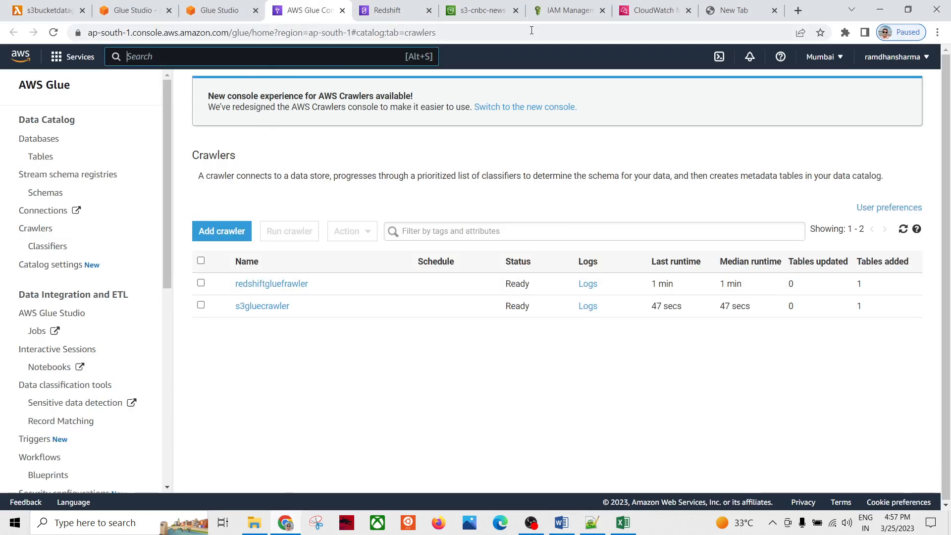
click(651, 10)
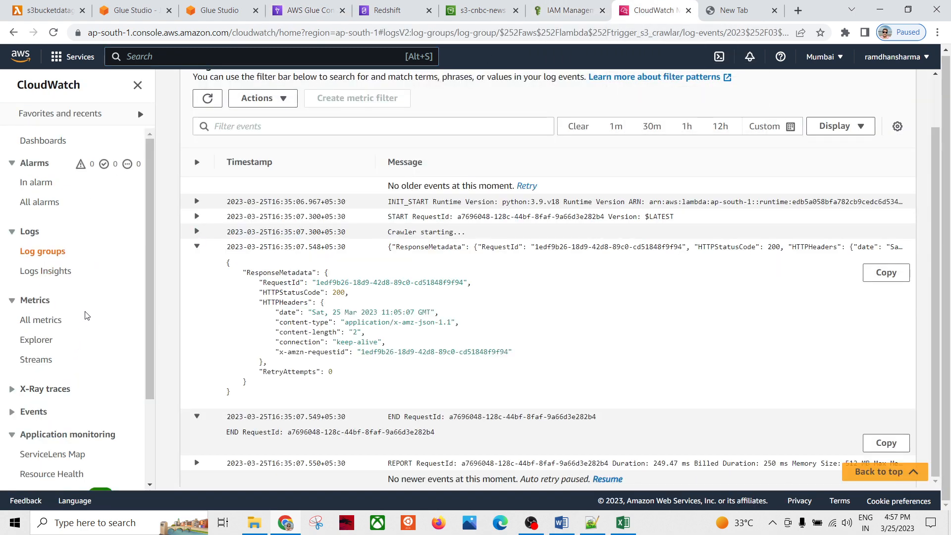
scroll(87, 315, down, 1)
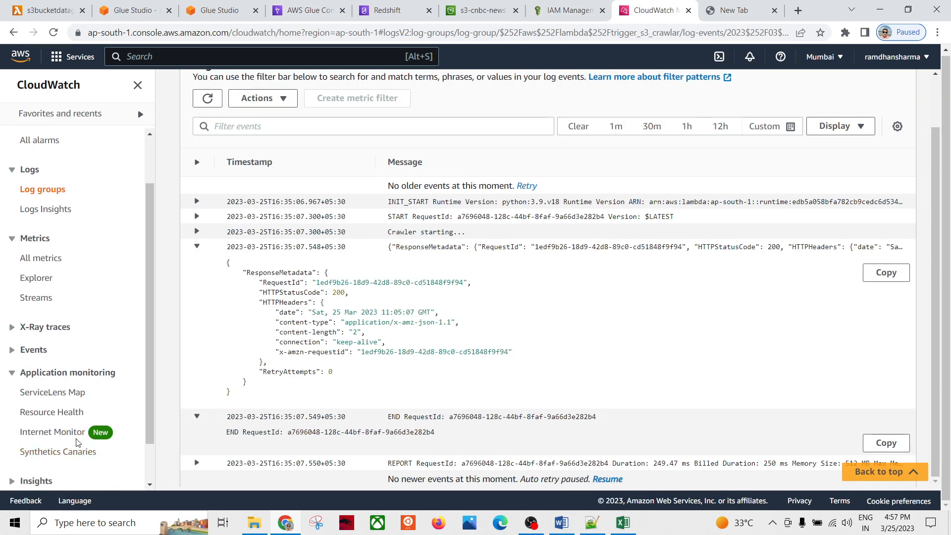
click(15, 352)
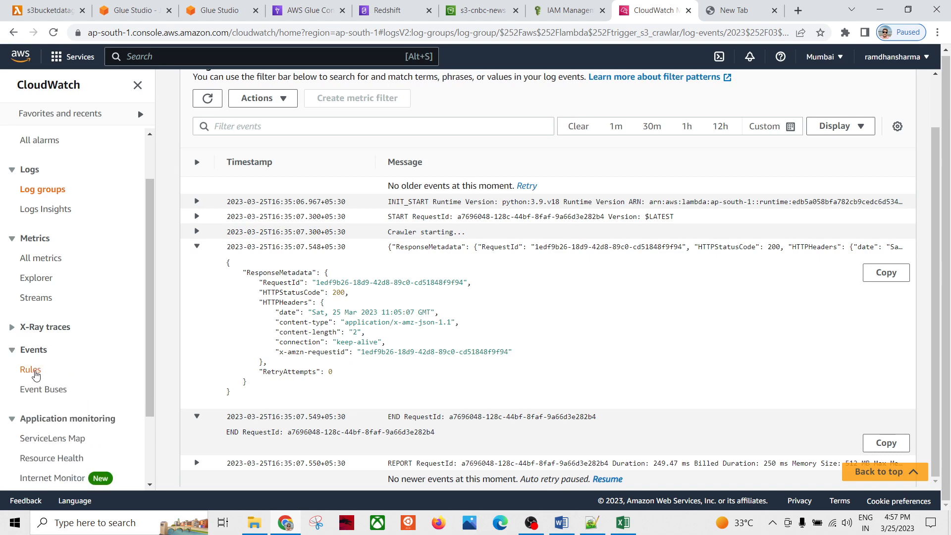
click(31, 370)
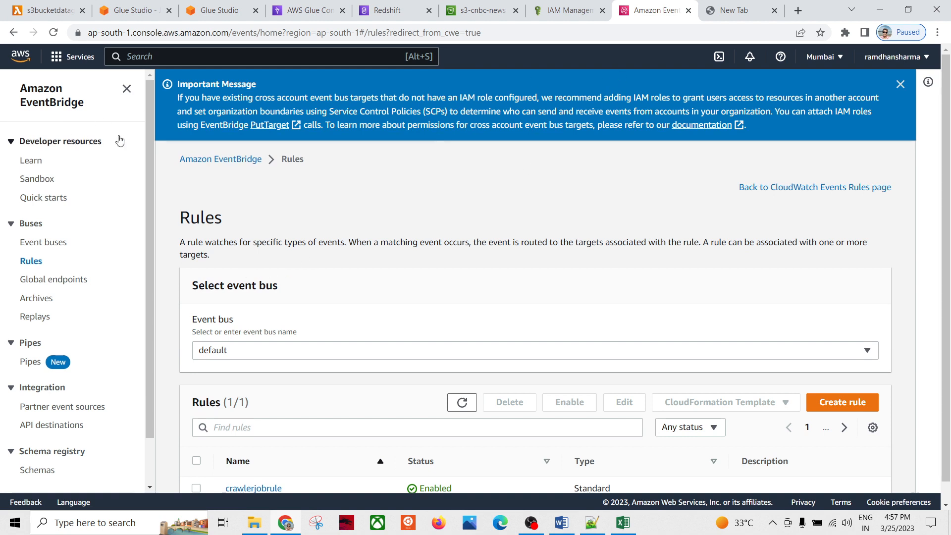
Start creating an EventBridge rule named rule1 on the default event bus with an event pattern, and proceed past the rule details.
scroll(341, 218, down, 1)
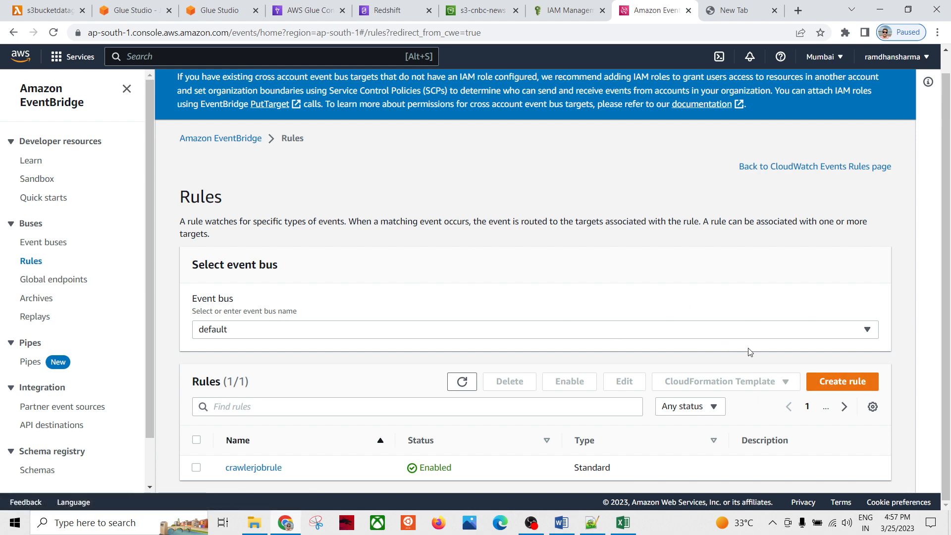
click(840, 381)
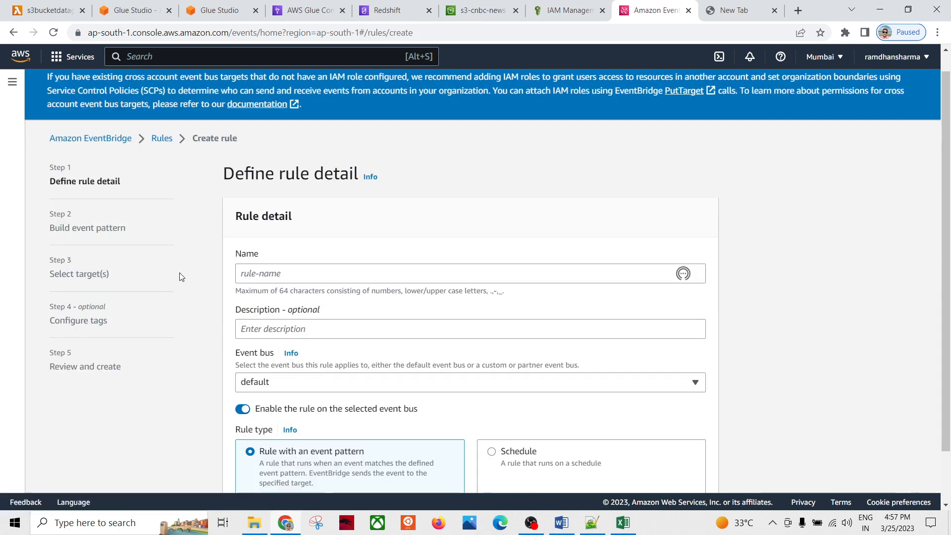
click(263, 271)
text(rule1)
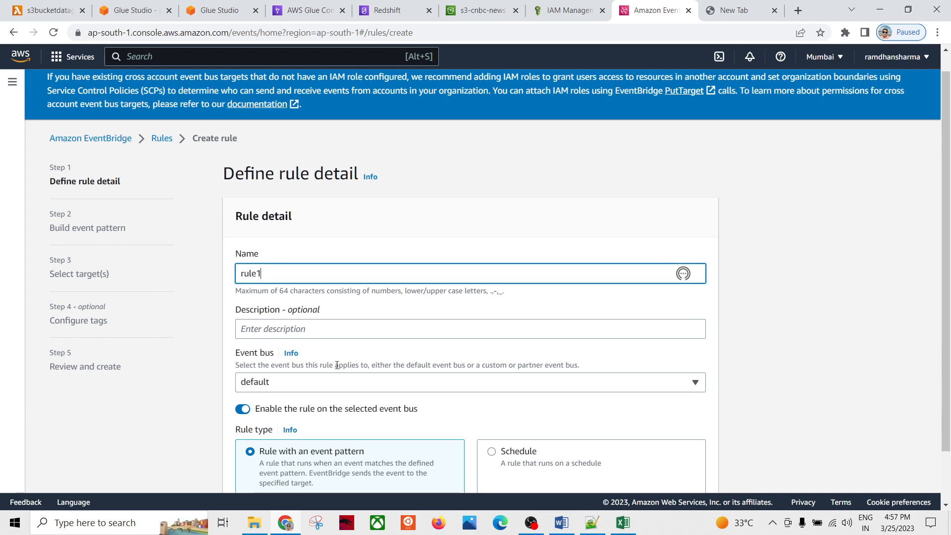
scroll(337, 365, down, 1)
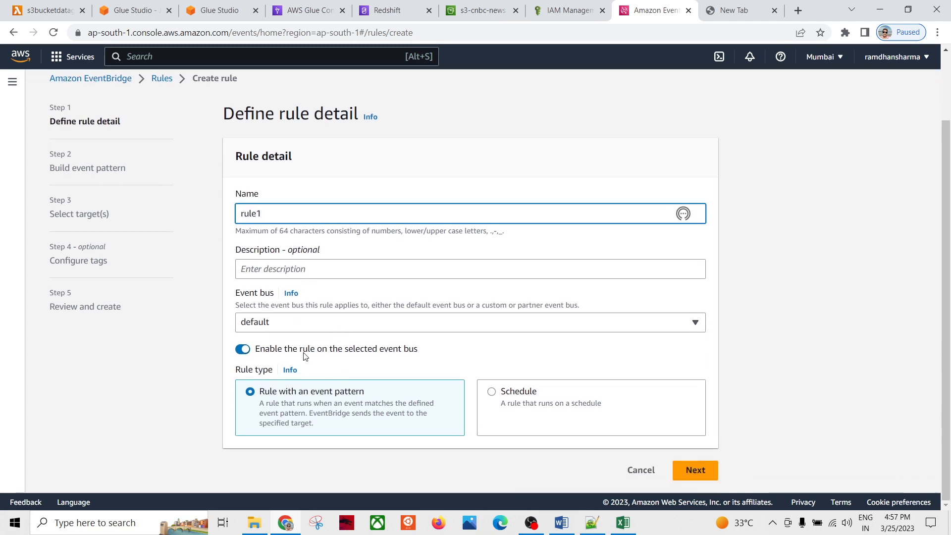
click(707, 475)
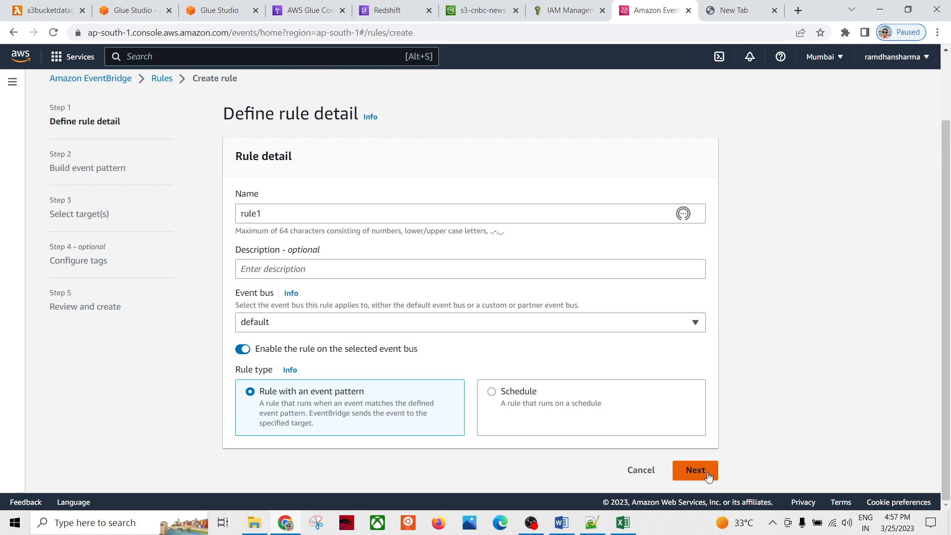
Switch rule1's event pattern to a custom JSON pattern, insert the Prefix matching template and select the inserted text.
scroll(166, 392, down, 5)
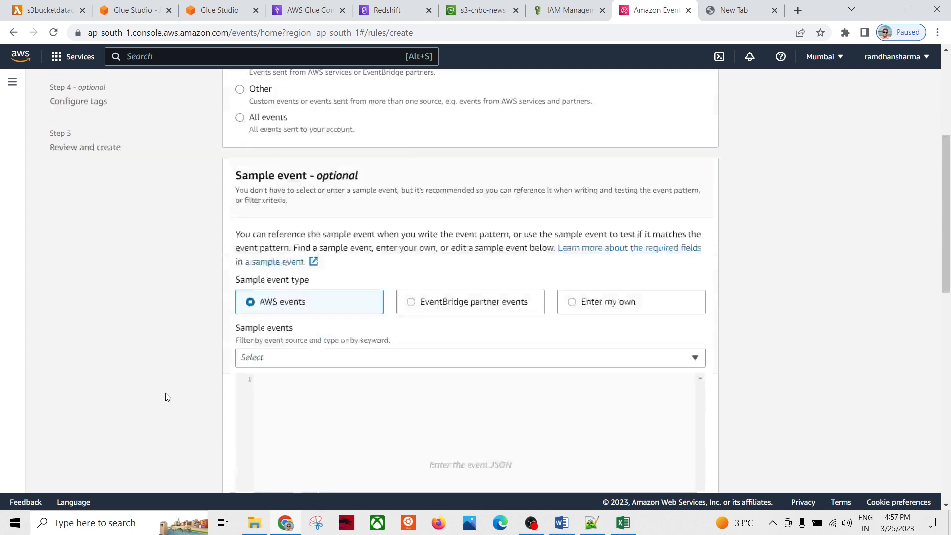
scroll(238, 331, down, 5)
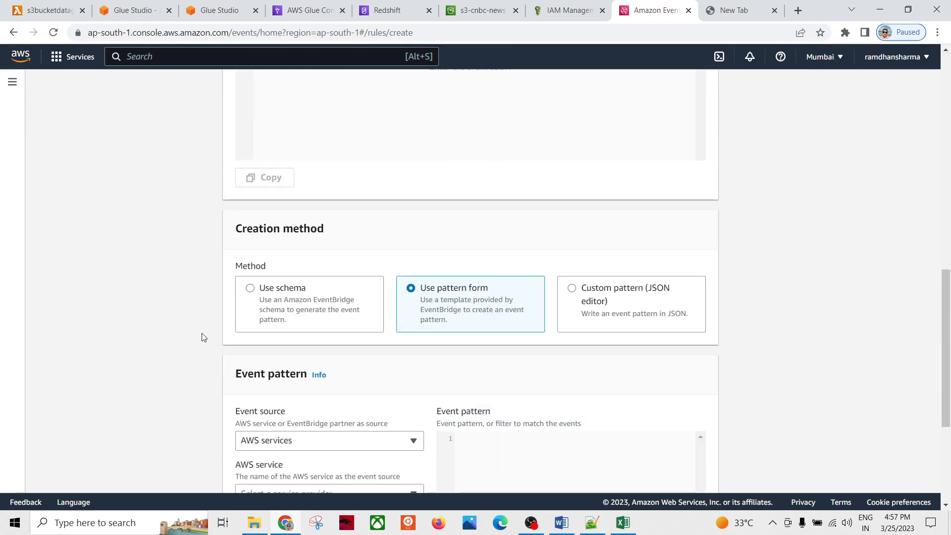
scroll(539, 360, down, 3)
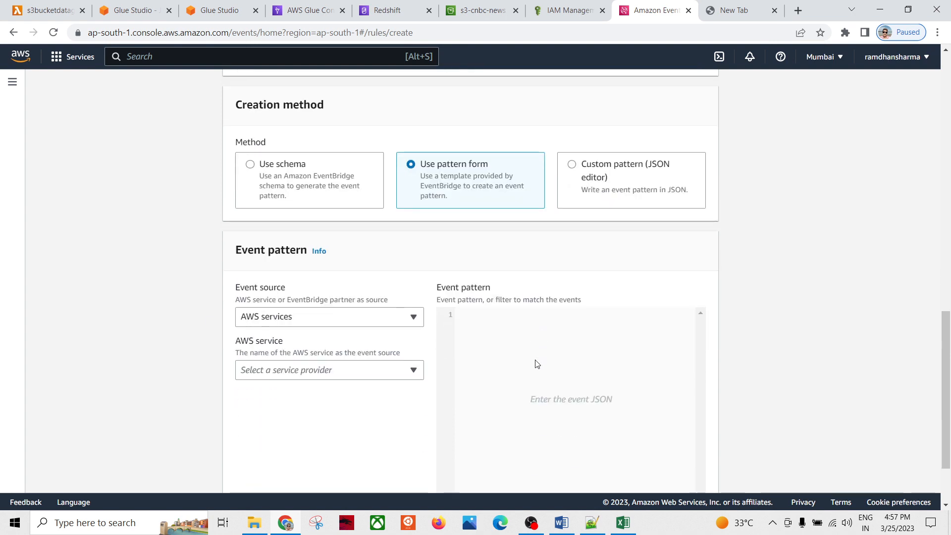
scroll(601, 373, down, 2)
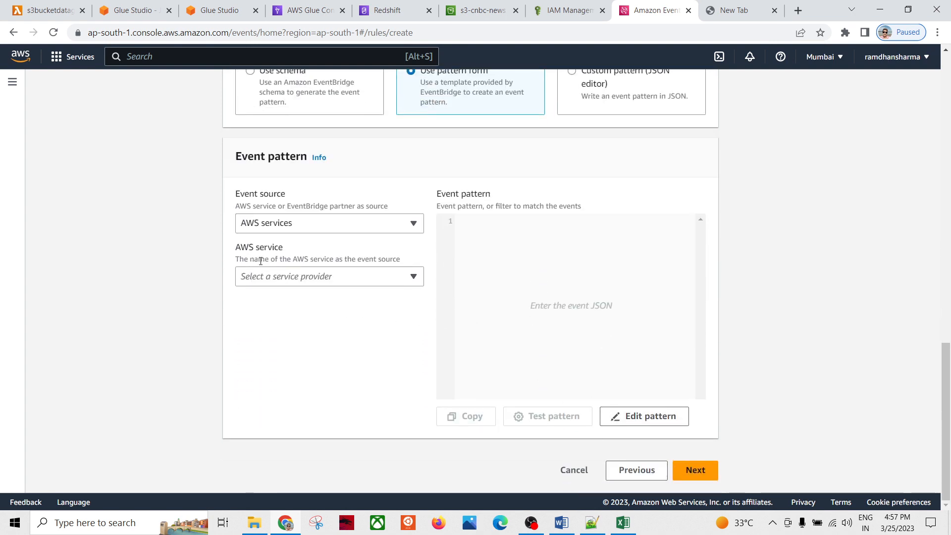
click(274, 279)
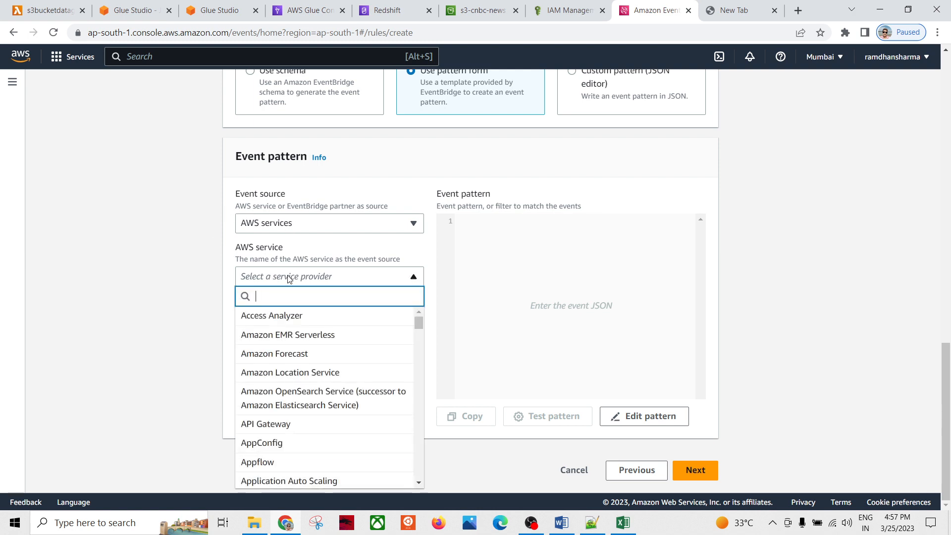
click(501, 278)
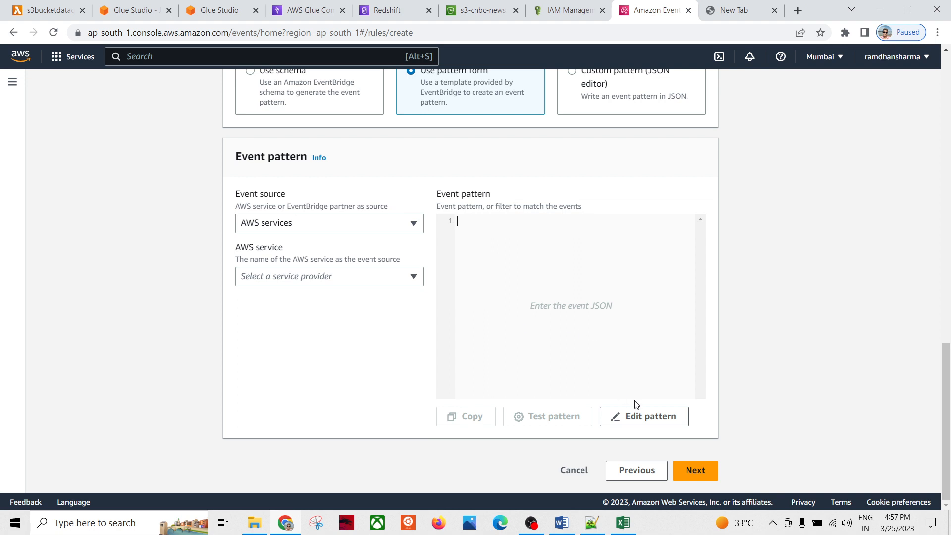
click(630, 416)
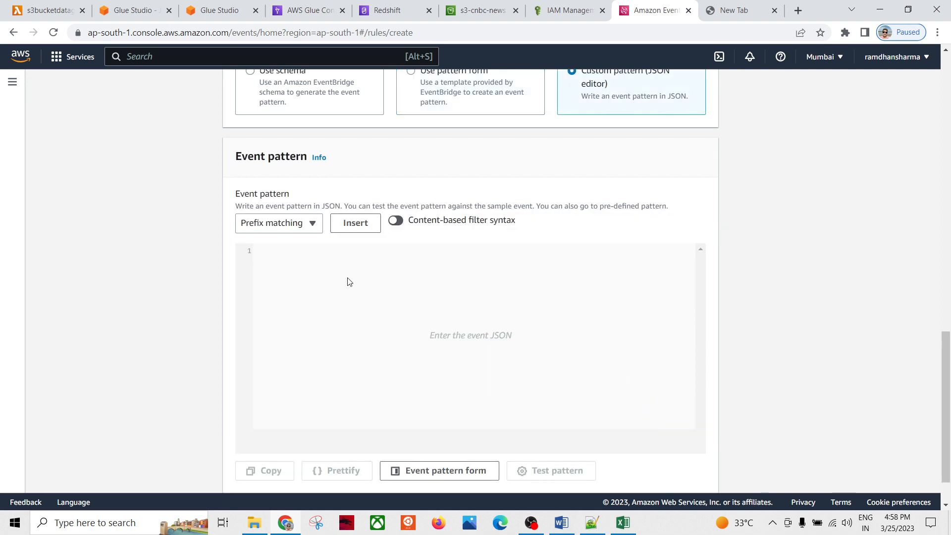
click(360, 226)
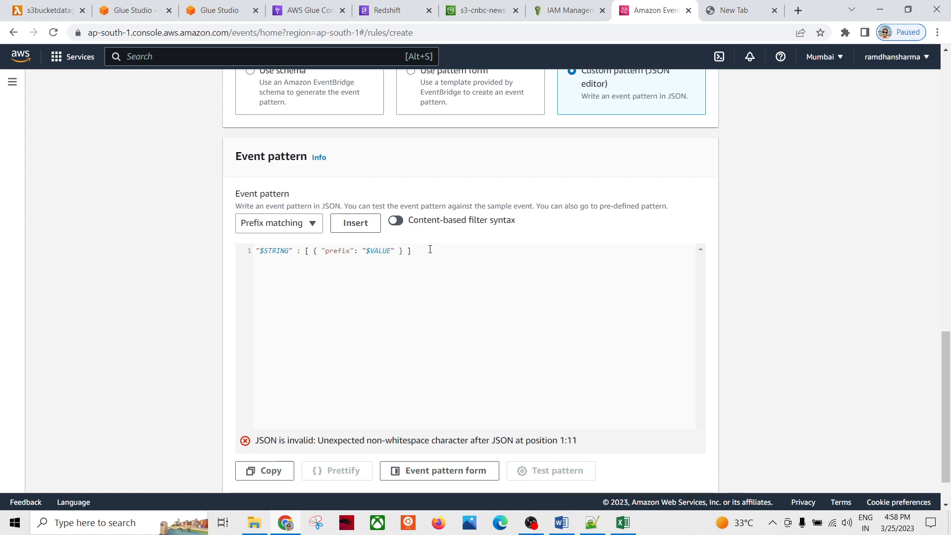
drag(430, 249, 198, 253)
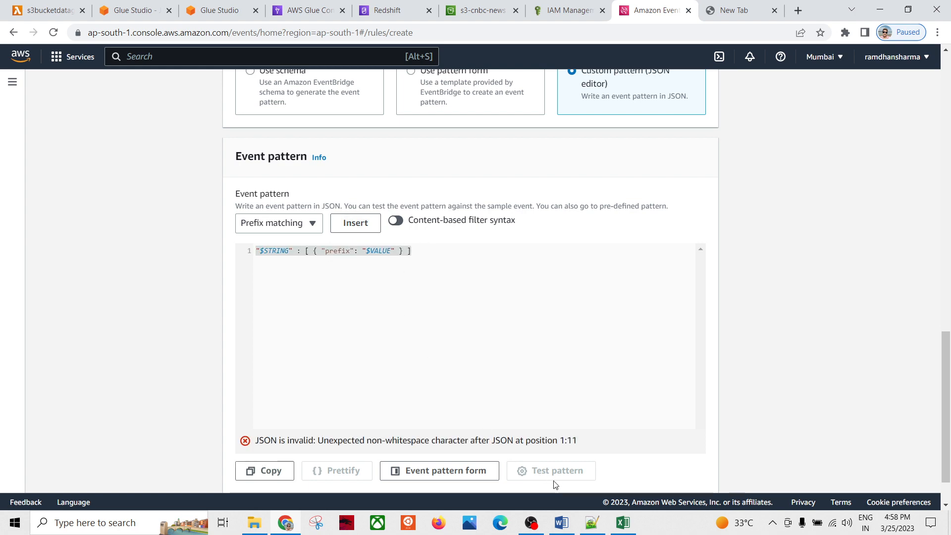
Examine the Lambda code, the Step 13 event pattern and the preceding steps in the AWS Glue.txt notes.
click(592, 523)
scroll(319, 376, down, 8)
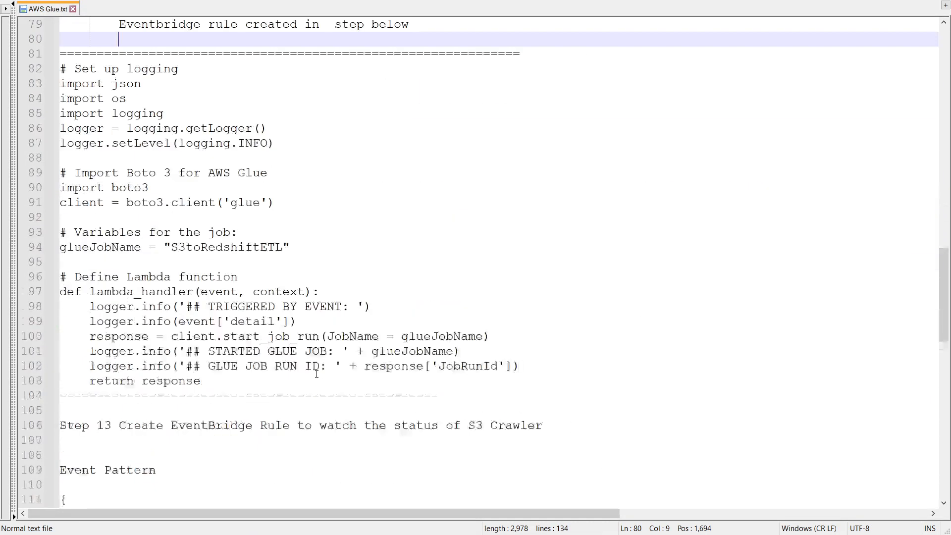
scroll(316, 374, down, 5)
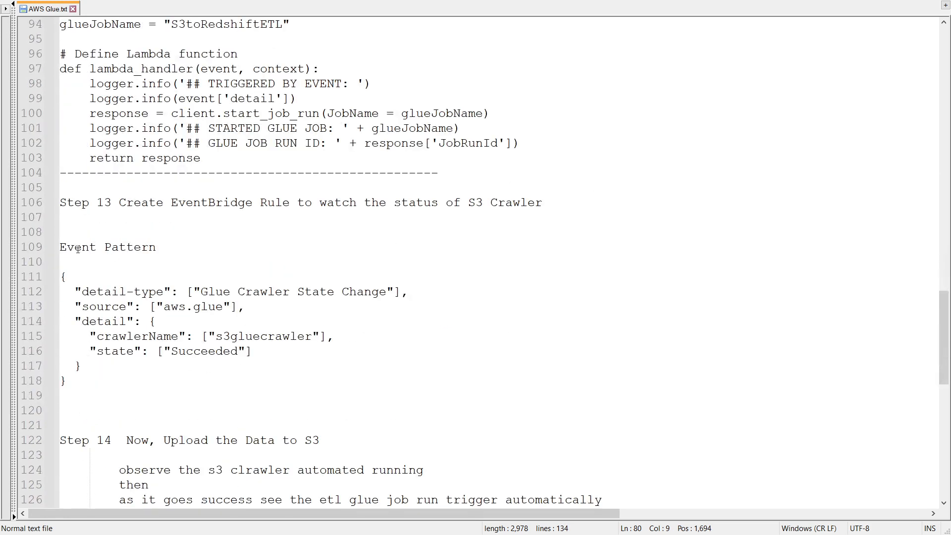
scroll(186, 220, up, 3)
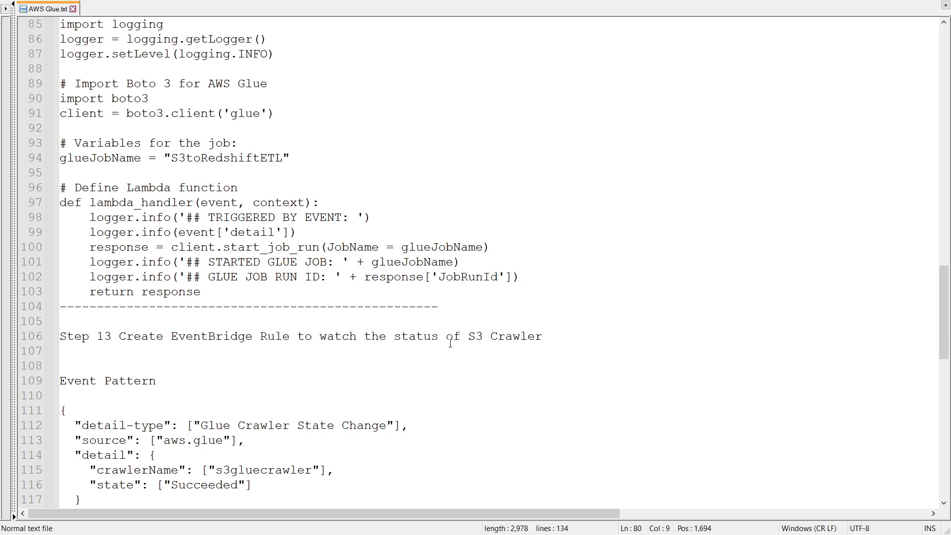
scroll(564, 329, up, 7)
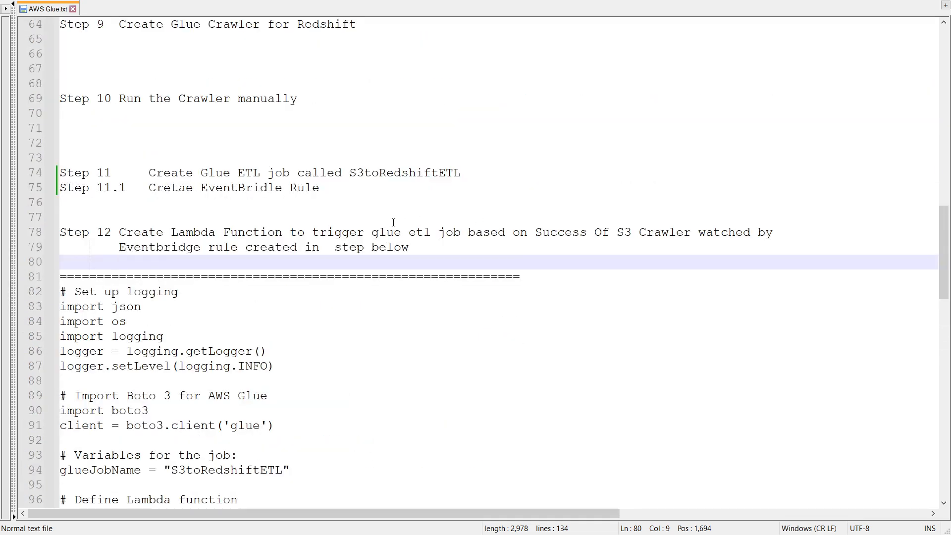
Delete the Step 11.1 EventBridge rule text from the AWS Glue.txt notes and save the file.
drag(322, 188, 2, 195)
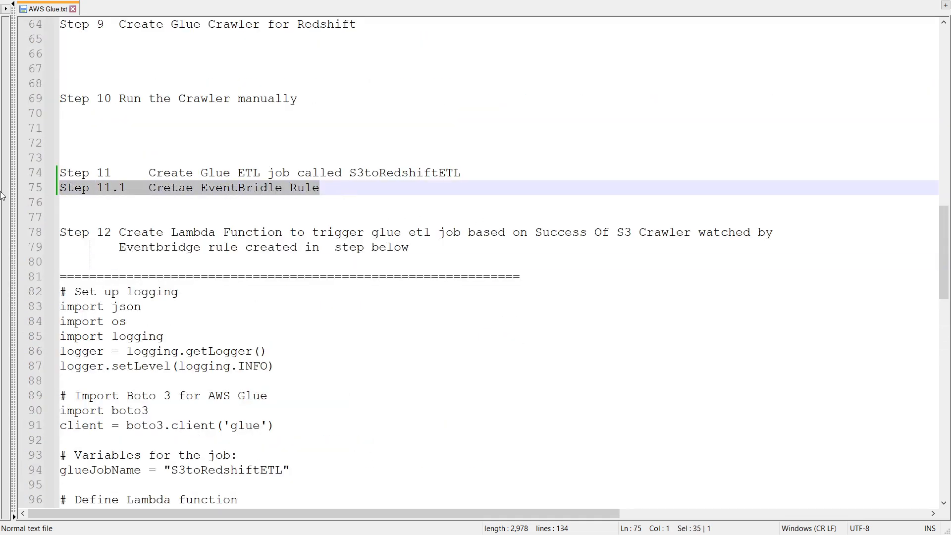
key(Delete)
key(ctrl+s)
Copy the Step 13 event pattern JSON for the S3 crawler from the AWS Glue.txt notes and switch back to the EventBridge console.
scroll(189, 285, down, 2)
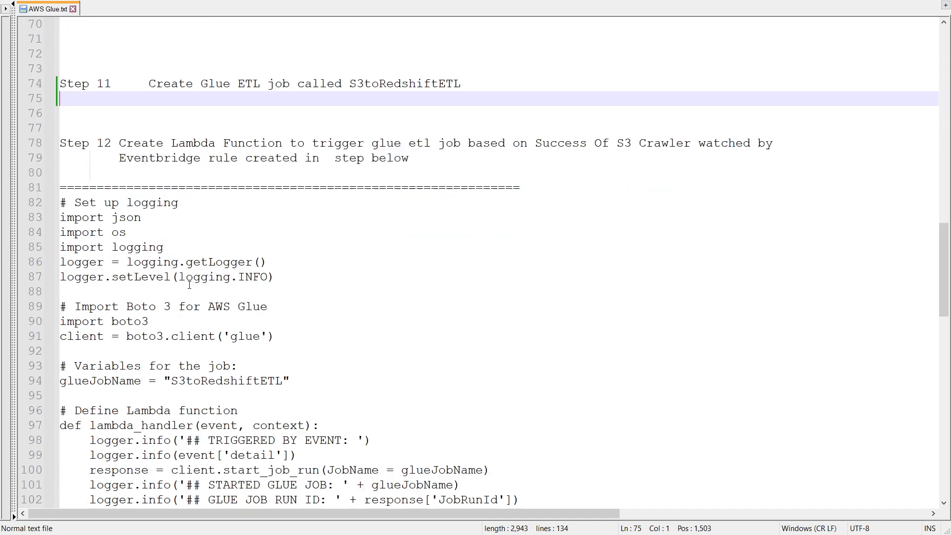
scroll(189, 285, down, 3)
scroll(312, 296, up, 2)
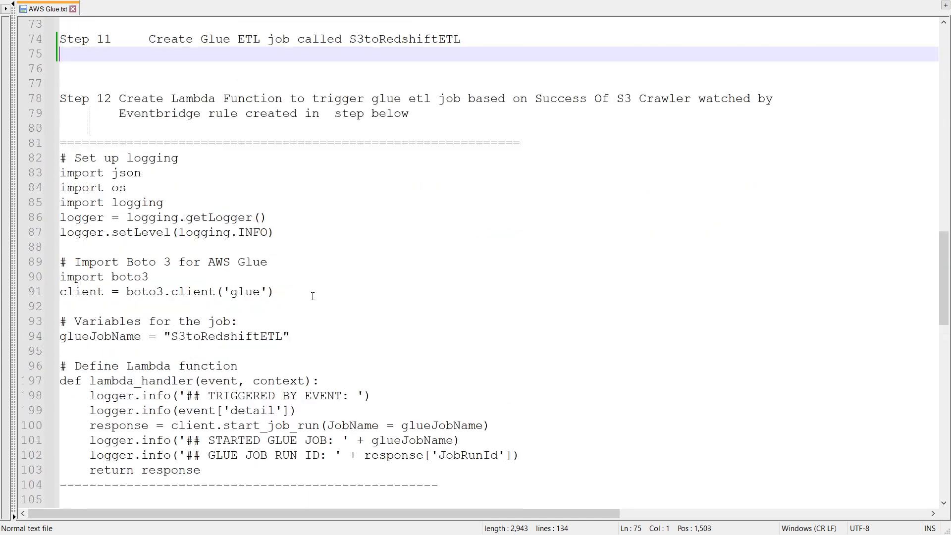
scroll(194, 98, down, 3)
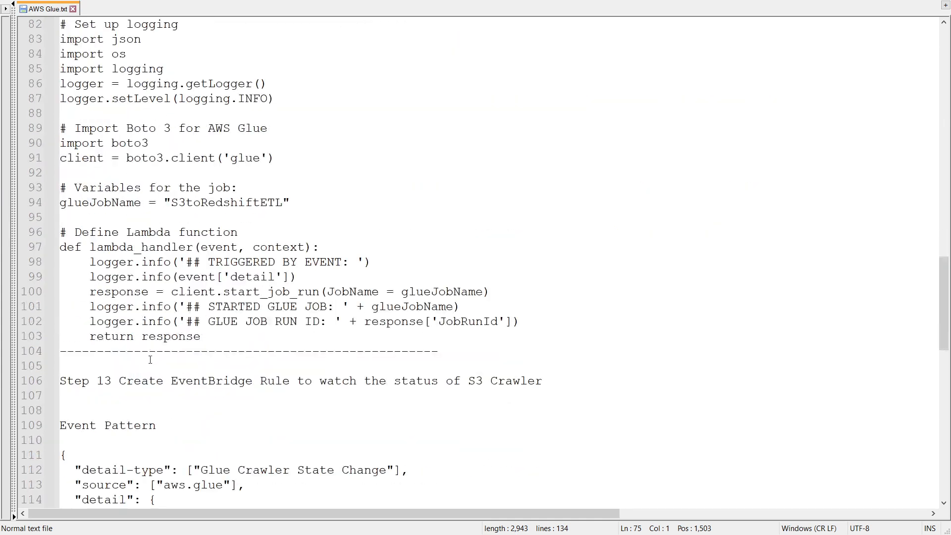
drag(556, 380, 119, 380)
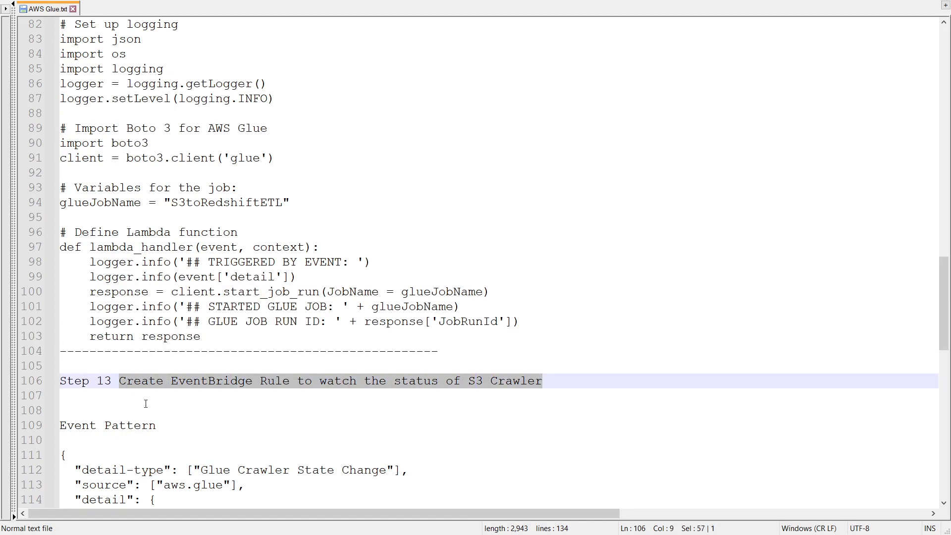
key(Down)
key(Down)
scroll(542, 391, down, 2)
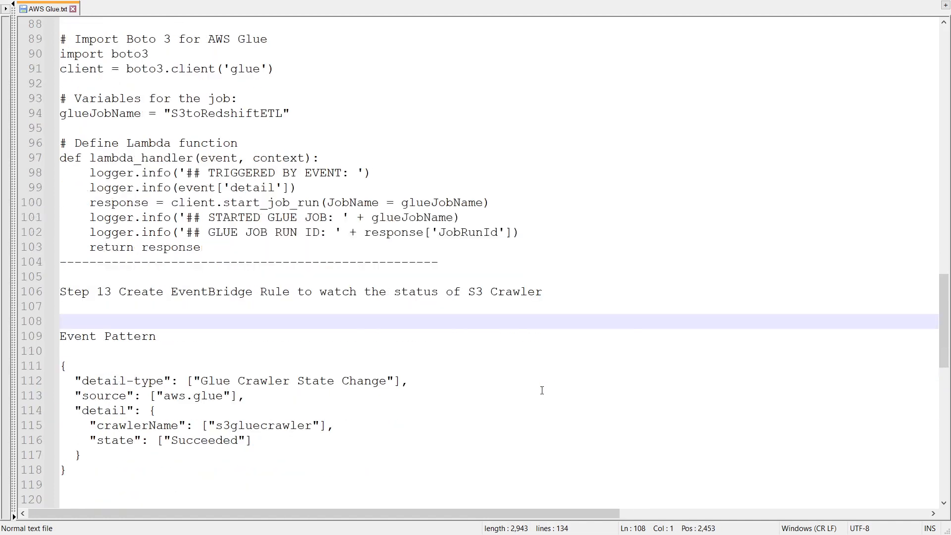
drag(89, 478, 34, 366)
key(ctrl+c)
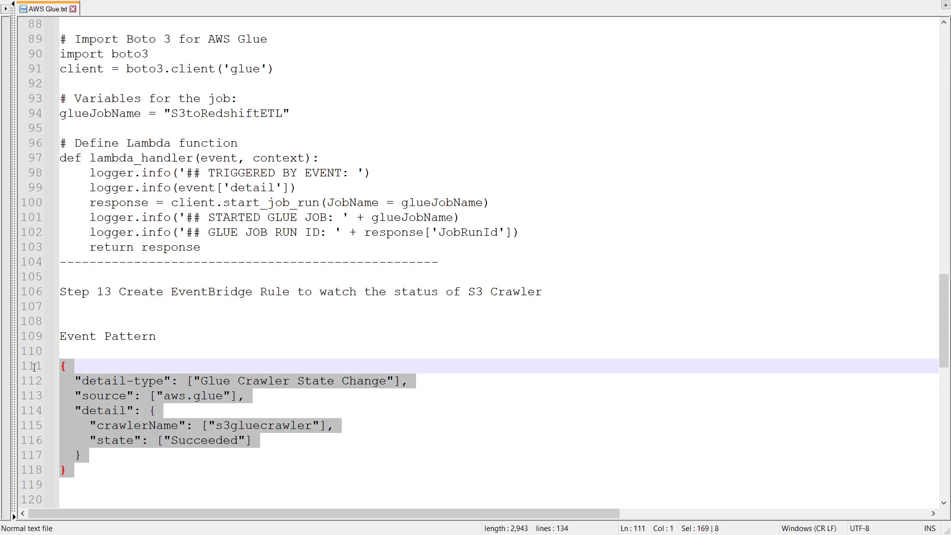
key(alt+Tab)
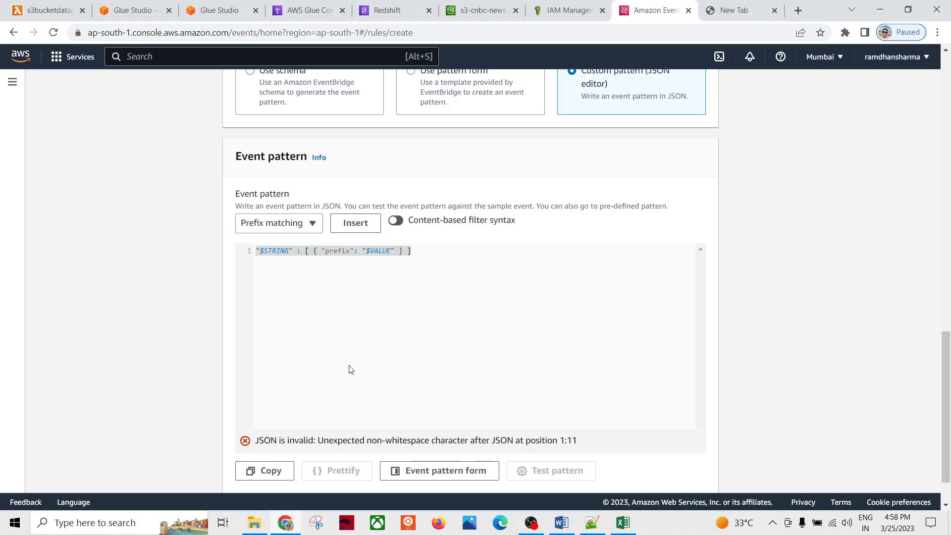
Try to replace the Prefix matching template text in rule1's event pattern, and cancel the rule creation.
click(346, 264)
click(363, 228)
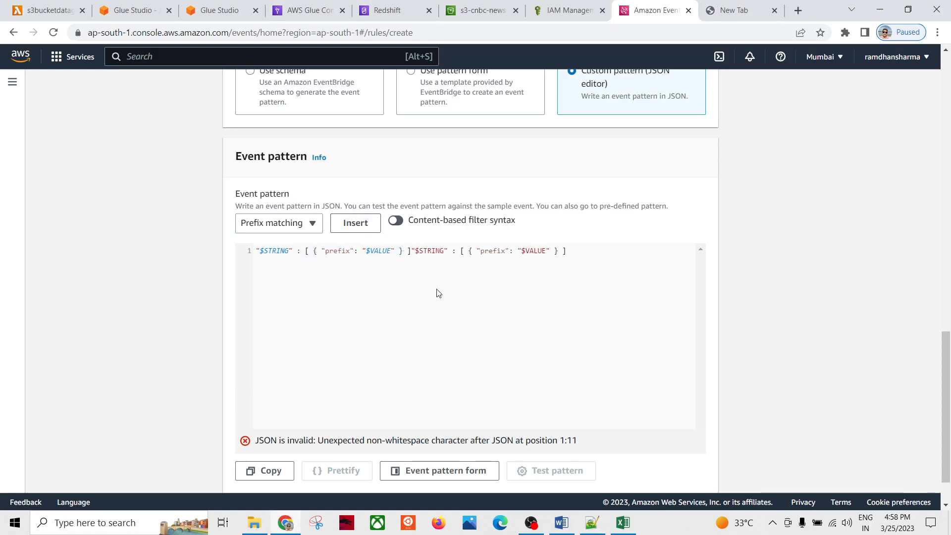
key(ctrl+a)
click(410, 319)
scroll(366, 341, up, 1)
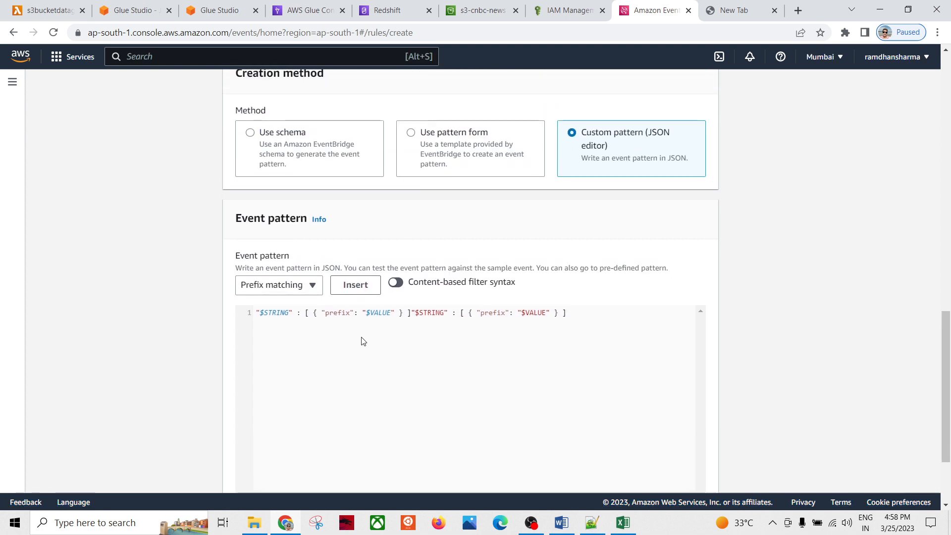
click(411, 133)
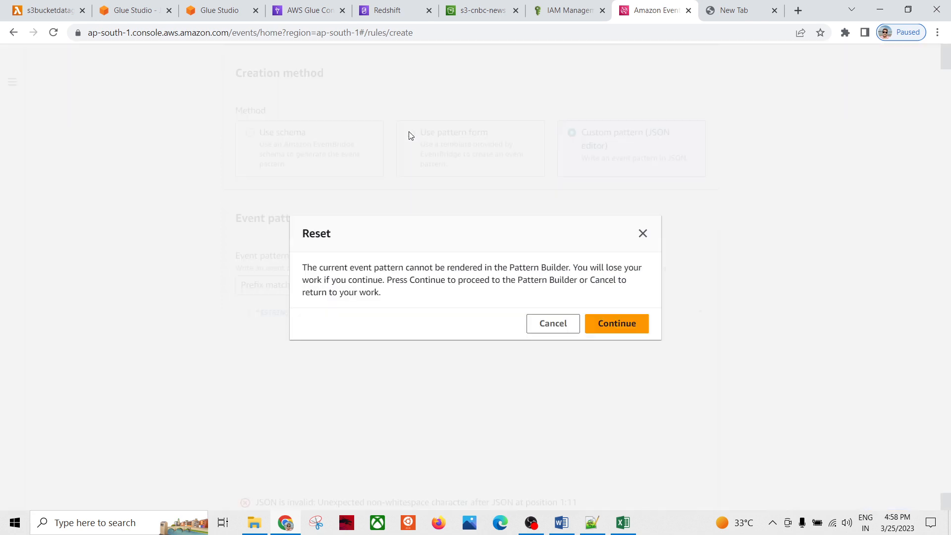
click(550, 322)
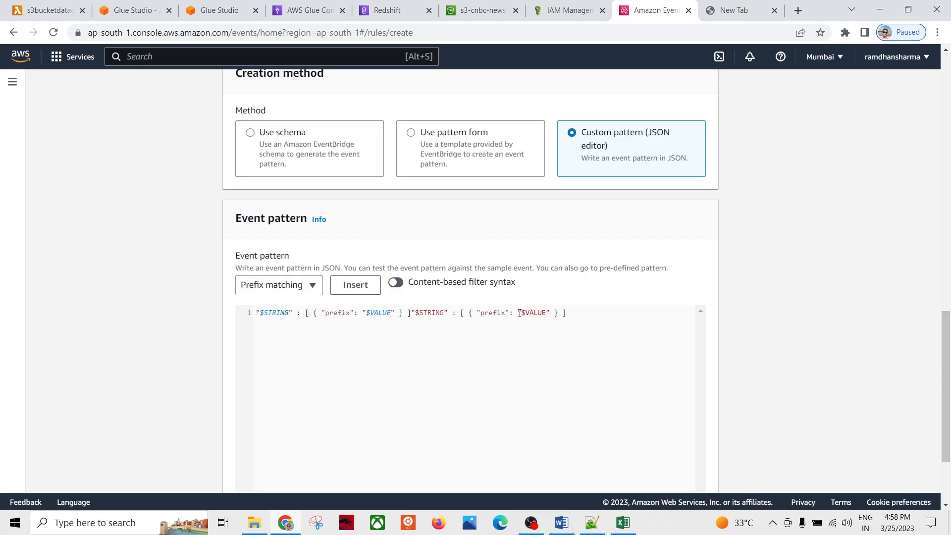
scroll(357, 349, down, 3)
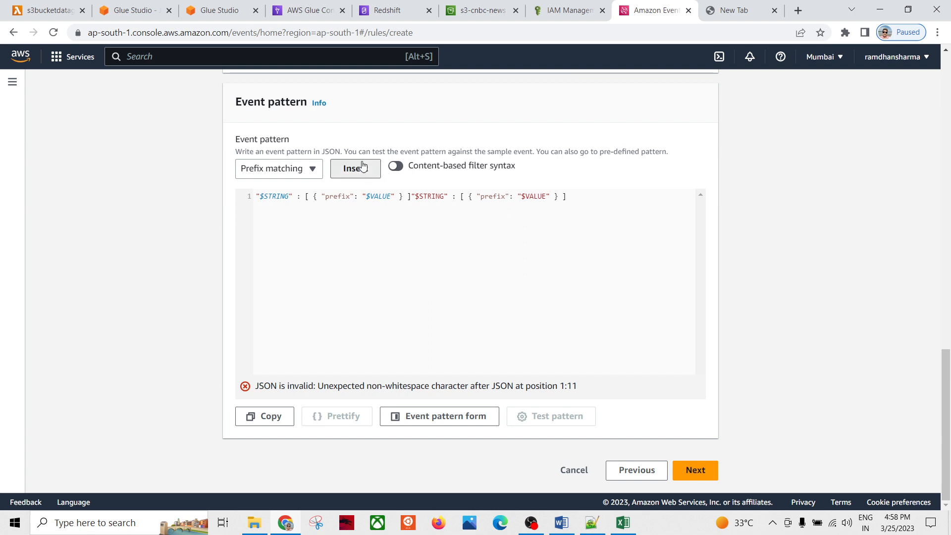
click(363, 167)
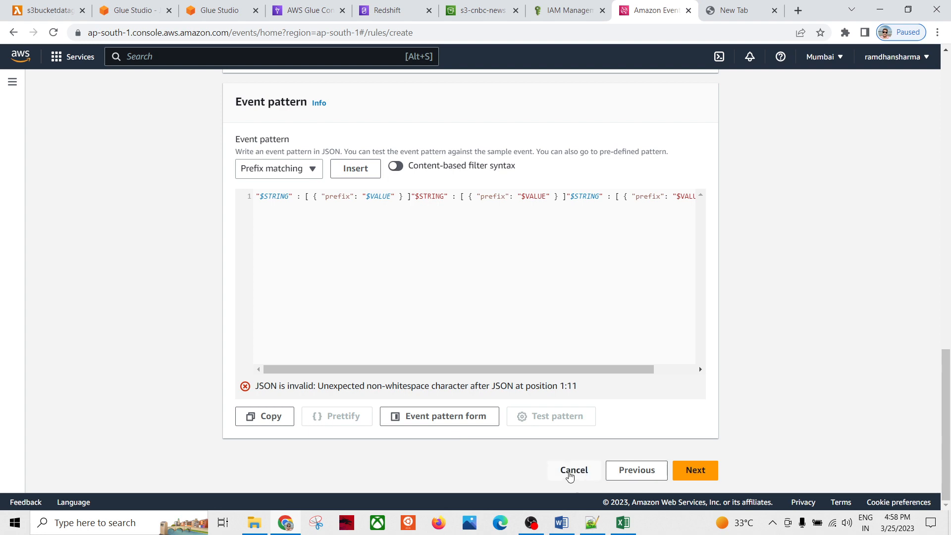
click(570, 471)
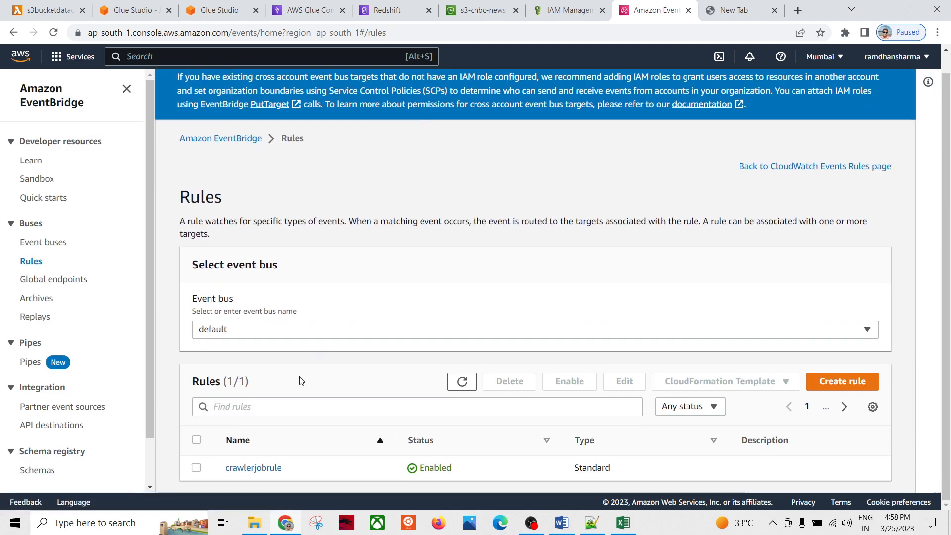
Open the existing crawlerjobrule and review its details and event pattern.
click(265, 468)
scroll(347, 367, down, 2)
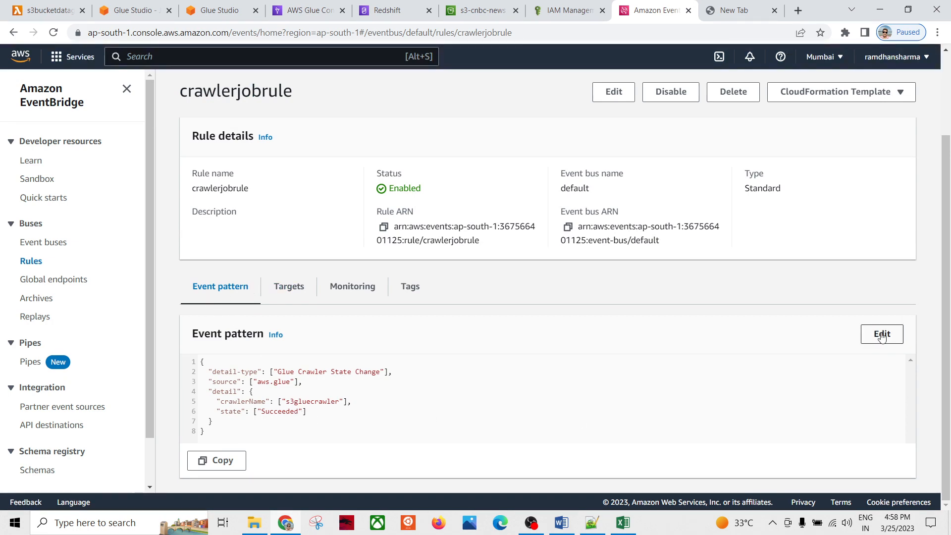
scroll(312, 441, up, 3)
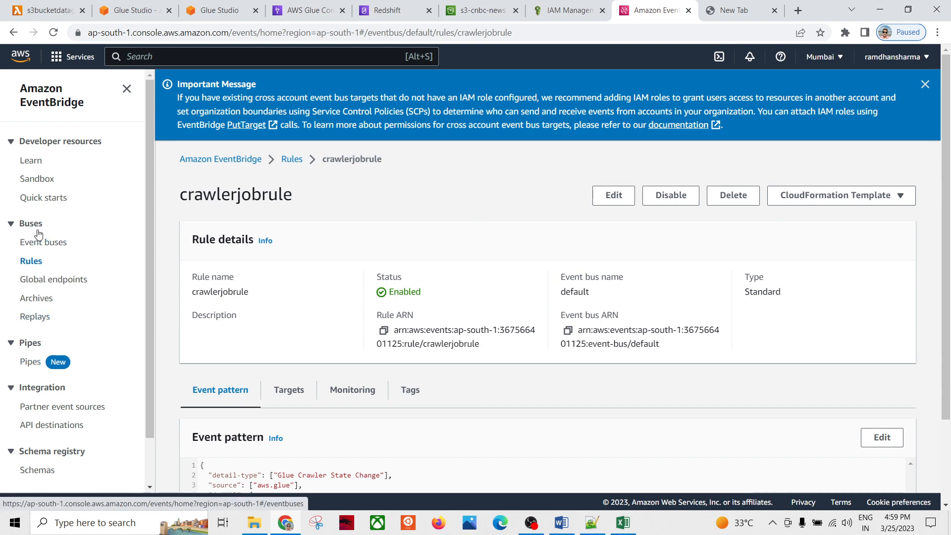
Start creating a new rule named reee on the default event bus with an event pattern, and proceed past the rule details.
click(41, 267)
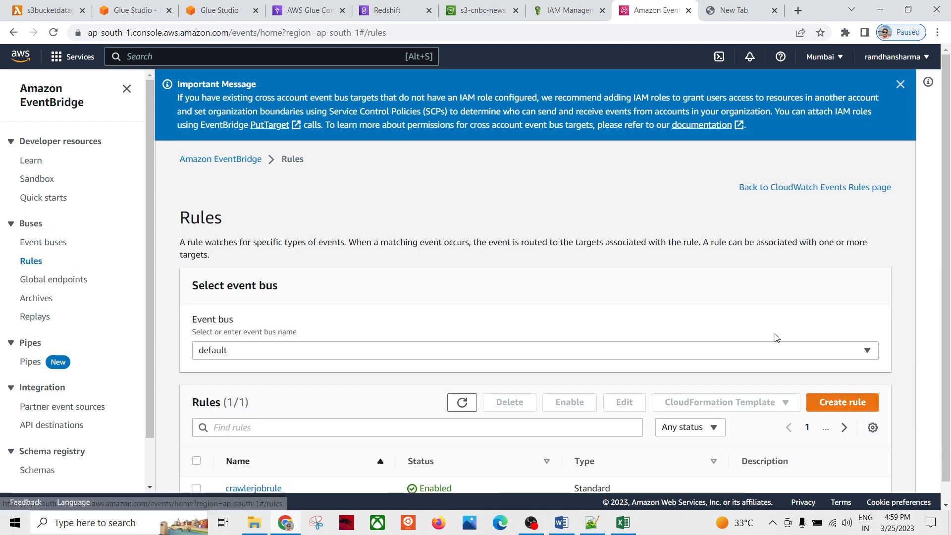
click(813, 392)
scroll(168, 367, down, 2)
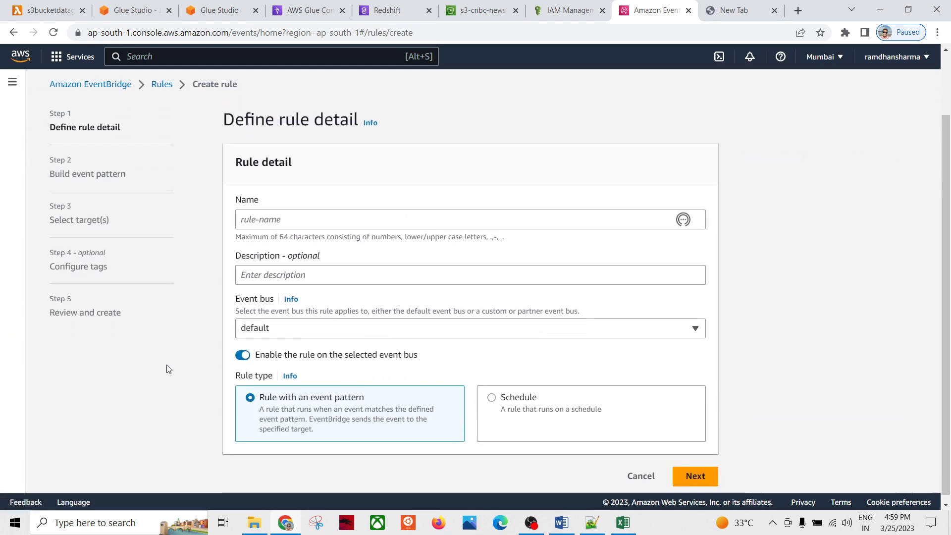
click(294, 217)
text(reee)
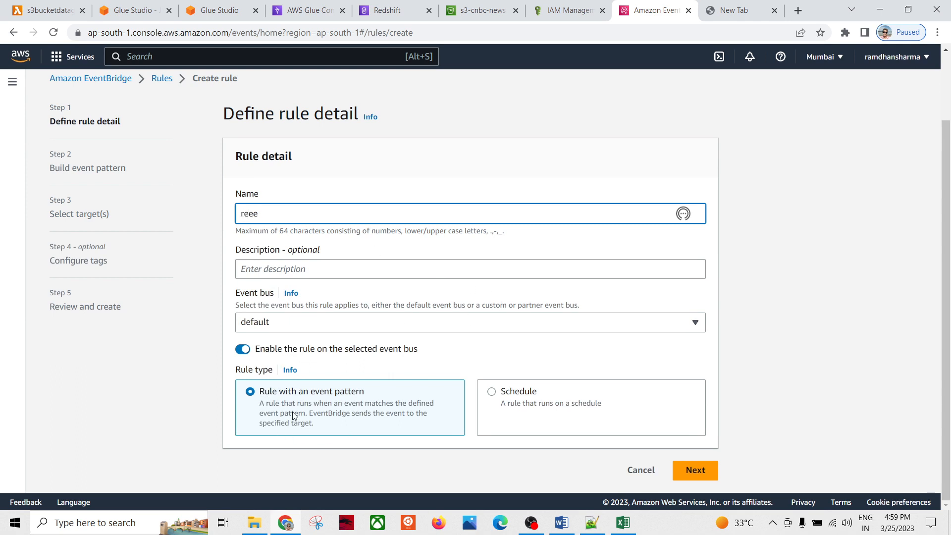
click(694, 471)
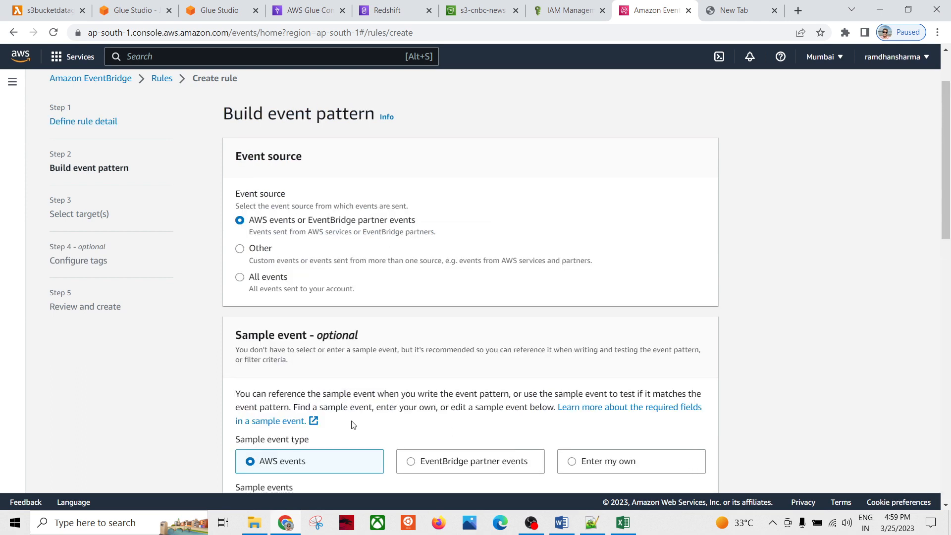
Leave the sample event empty and switch the reee rule's event pattern to editing as custom JSON.
scroll(177, 413, down, 1)
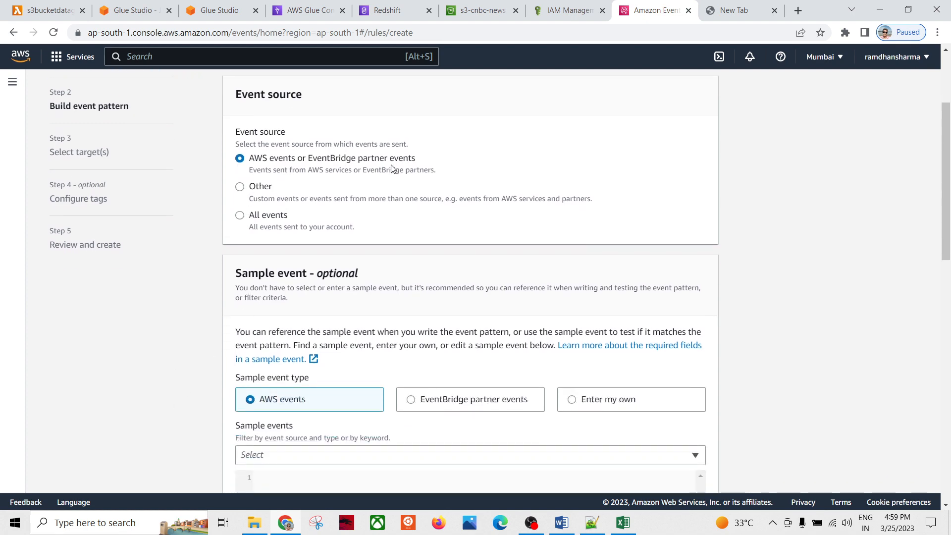
scroll(159, 357, down, 2)
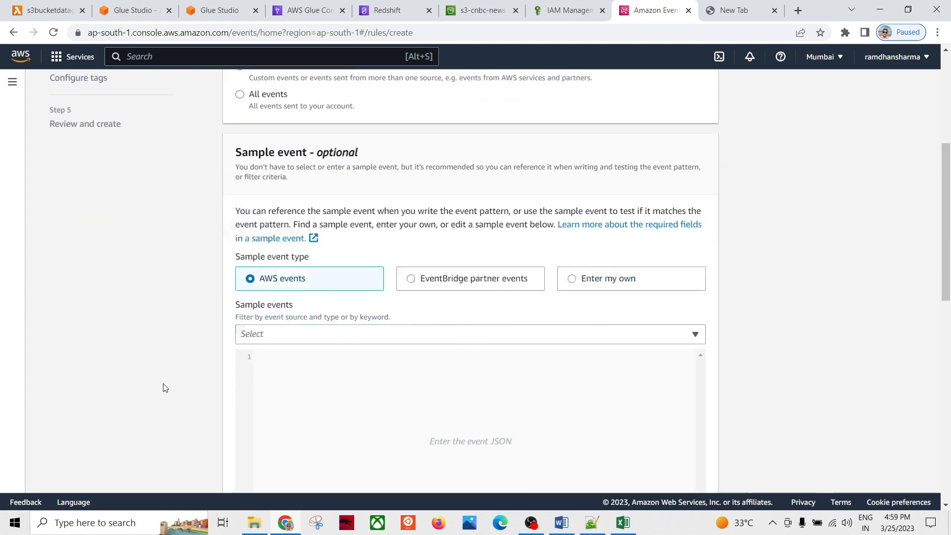
scroll(165, 388, down, 4)
scroll(125, 284, up, 2)
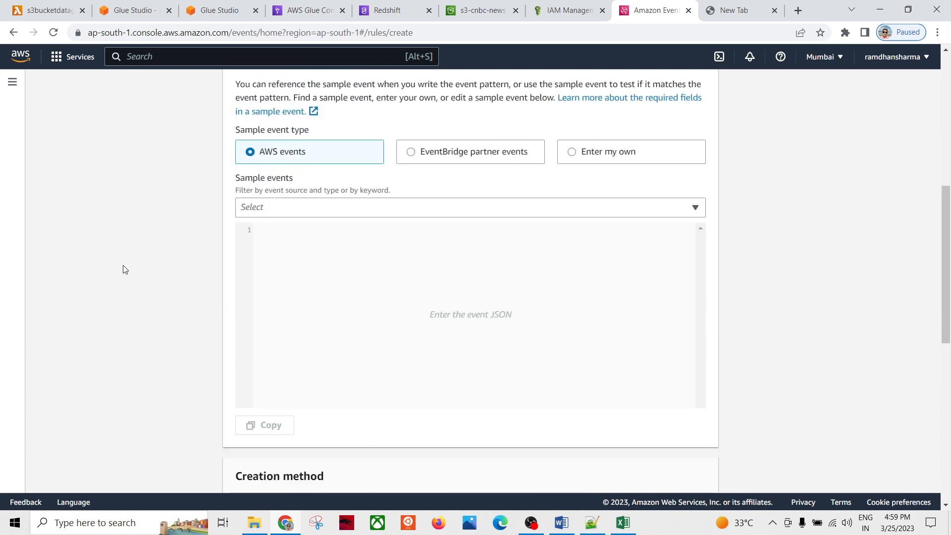
click(267, 208)
click(144, 307)
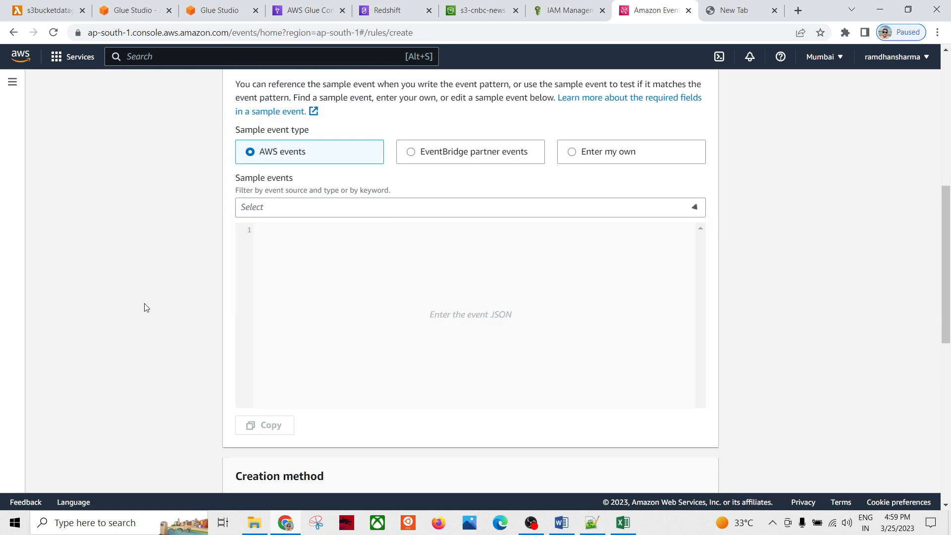
scroll(122, 369, down, 4)
scroll(123, 369, down, 3)
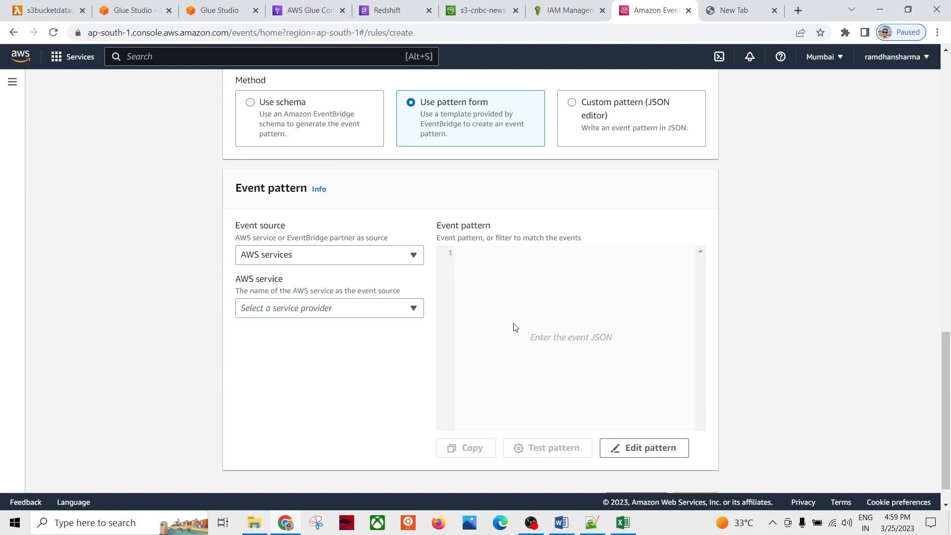
click(628, 449)
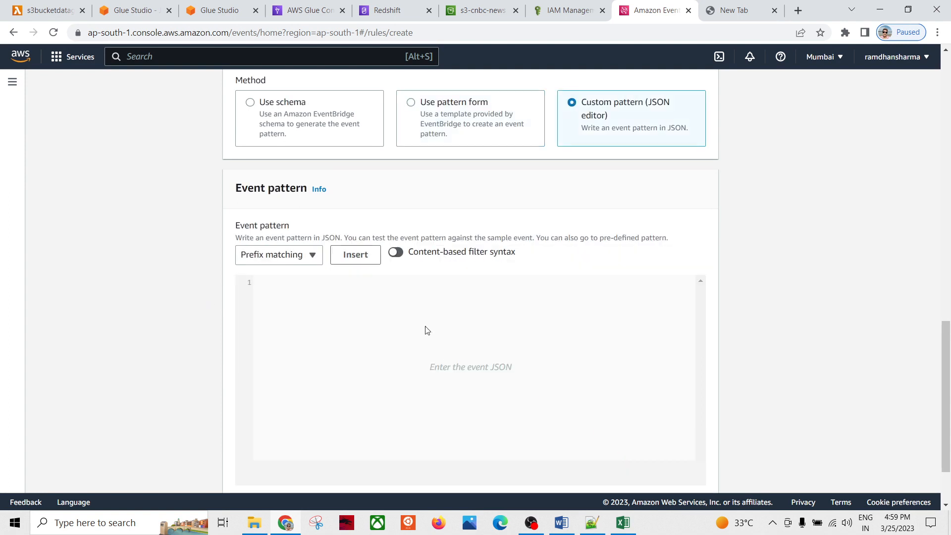
Paste the copied Glue Crawler State Change pattern for s3gluecrawler with state Succeeded, and proceed to target selection.
click(298, 310)
key(ctrl+v)
scroll(403, 367, down, 2)
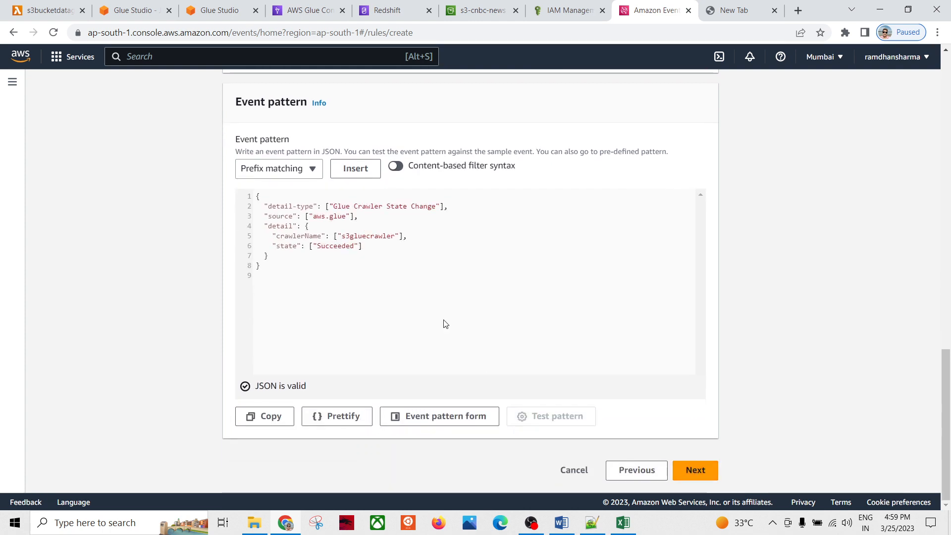
scroll(323, 311, up, 1)
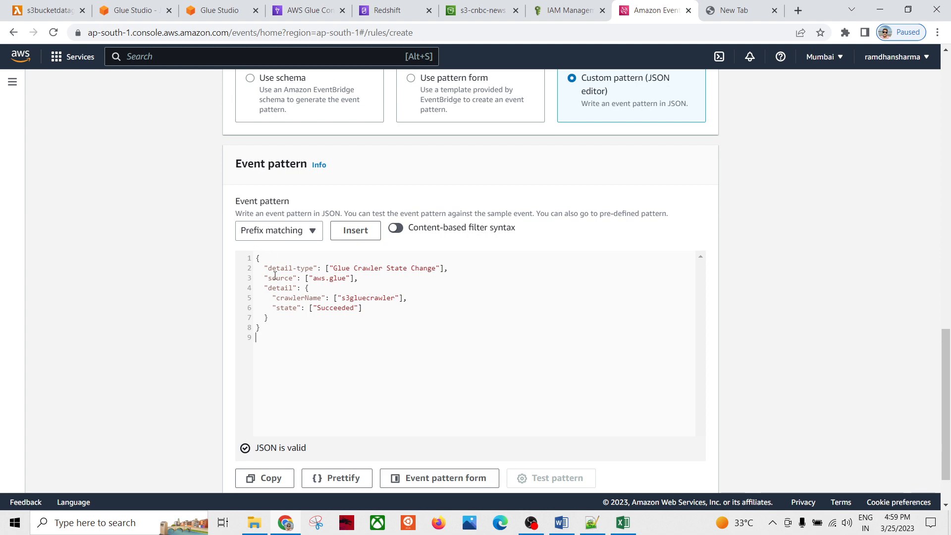
scroll(388, 340, down, 1)
click(694, 469)
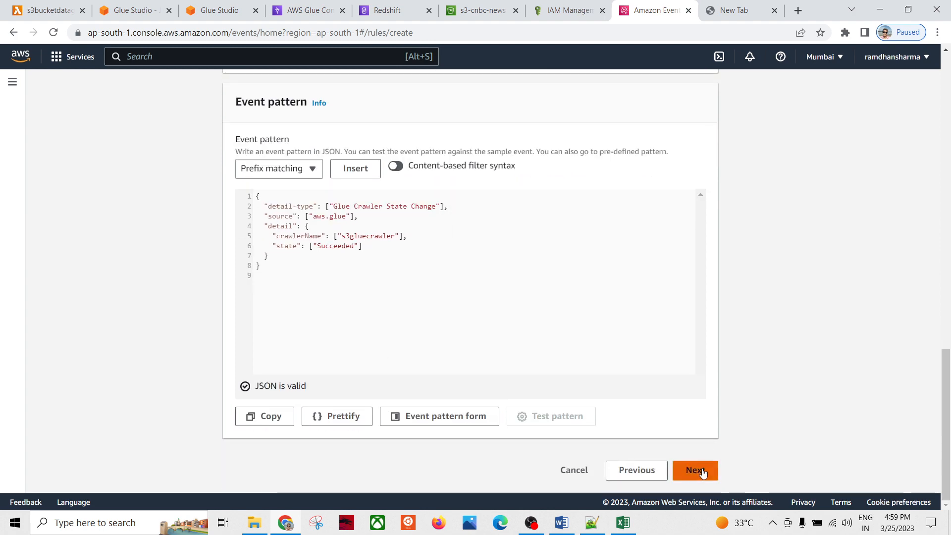
Set the rule's first target to the AWS service Lambda function.
scroll(521, 386, down, 1)
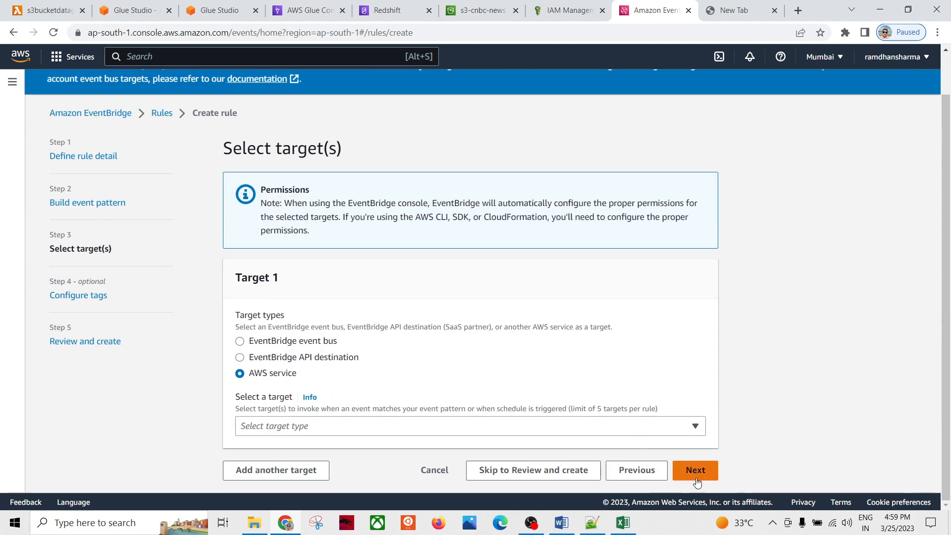
click(301, 427)
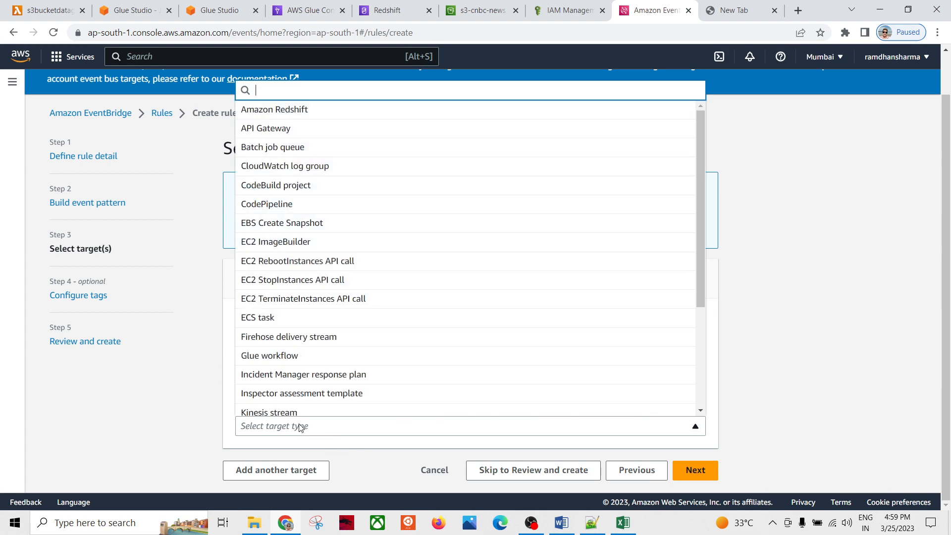
text(lam)
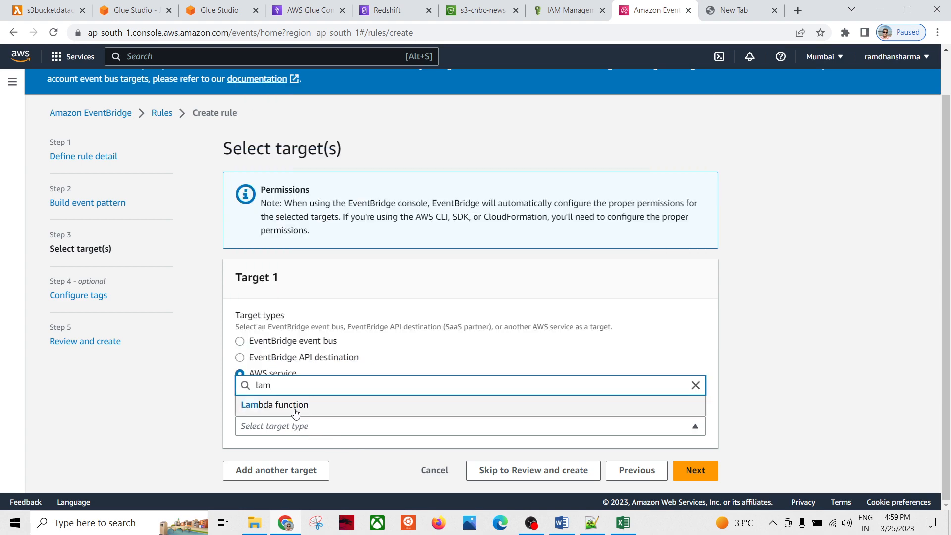
click(297, 406)
scroll(165, 413, down, 2)
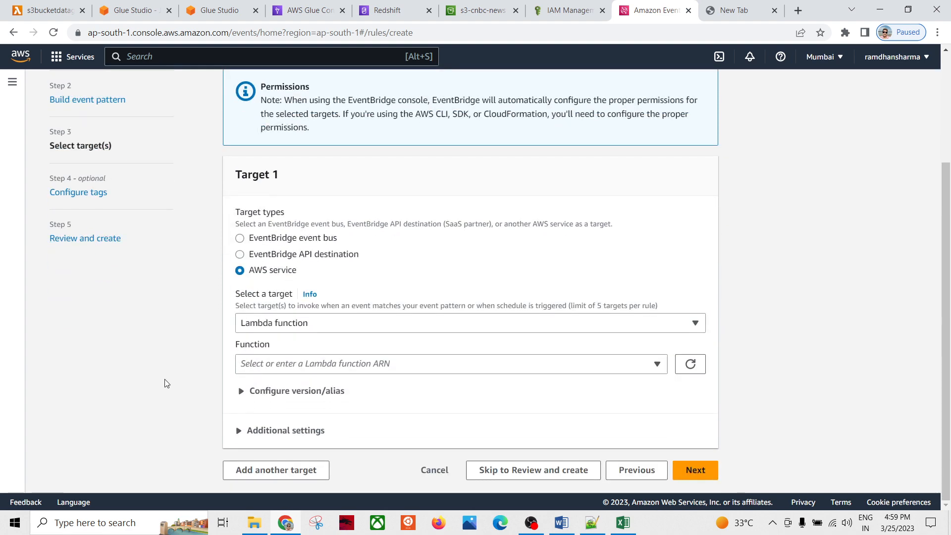
Check the Lambda functions available as the rule's target and refresh their list.
click(304, 365)
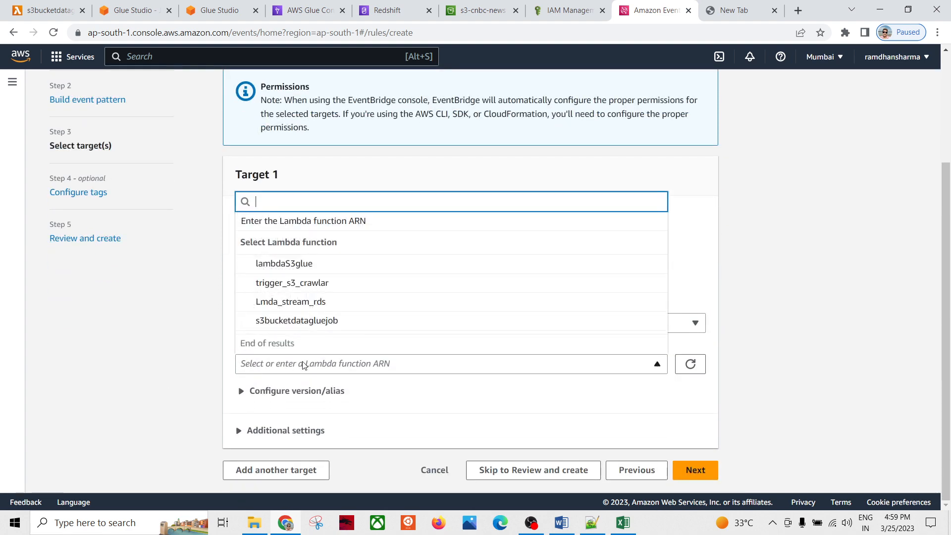
click(151, 365)
click(689, 370)
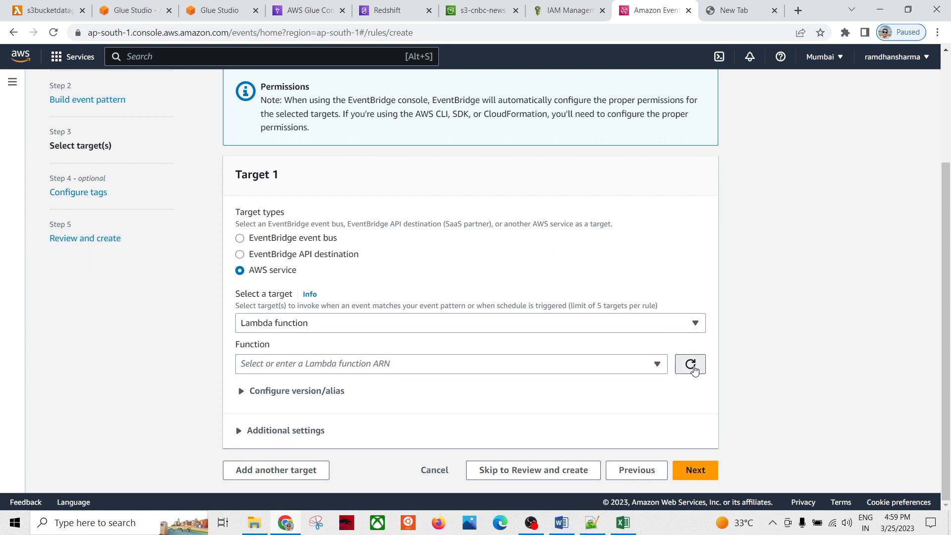
Choose s3bucketdatagluejob as the rule's target Lambda function, compare it with the function's page, and proceed to tag configuration.
click(658, 366)
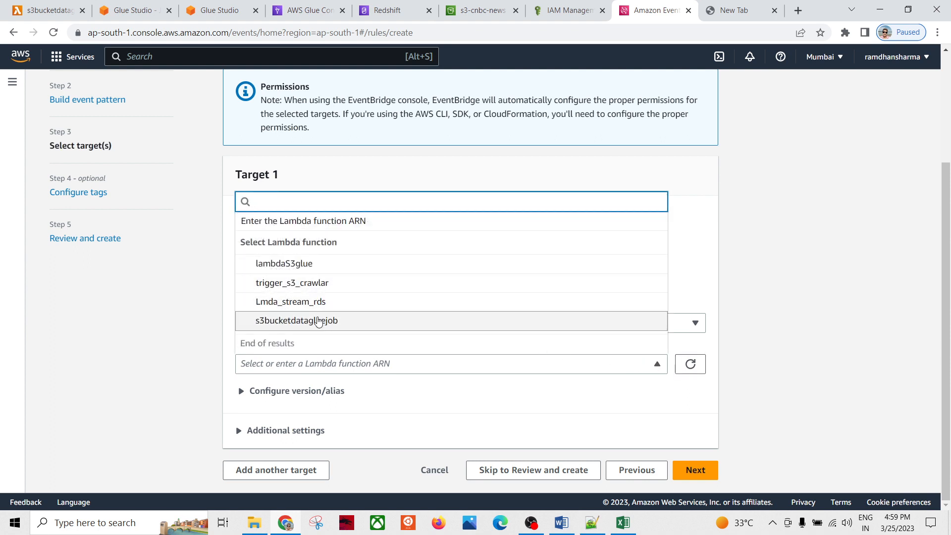
click(322, 322)
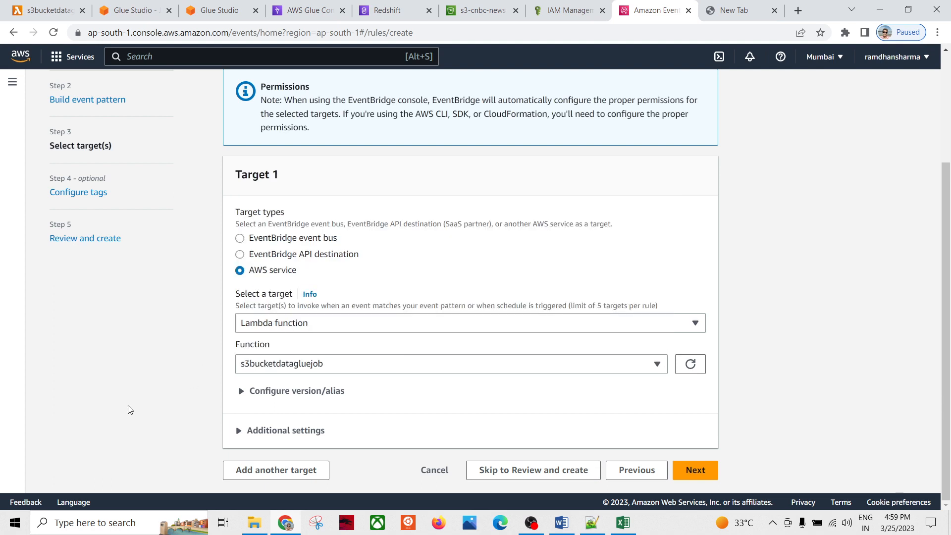
click(295, 366)
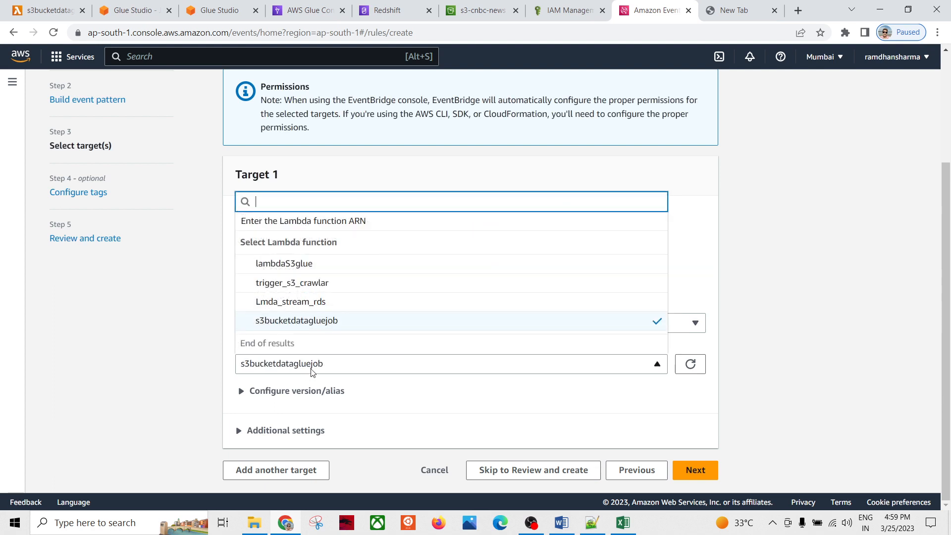
click(155, 328)
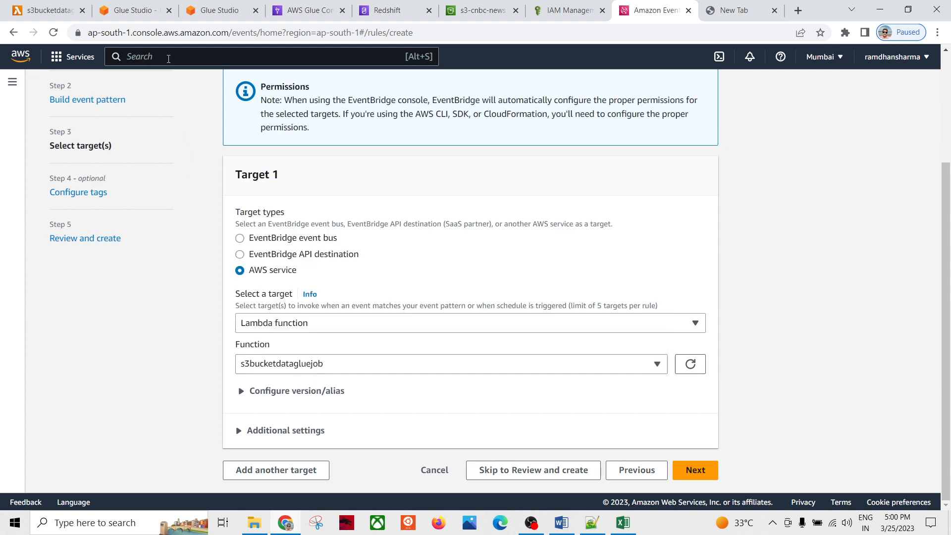
click(74, 15)
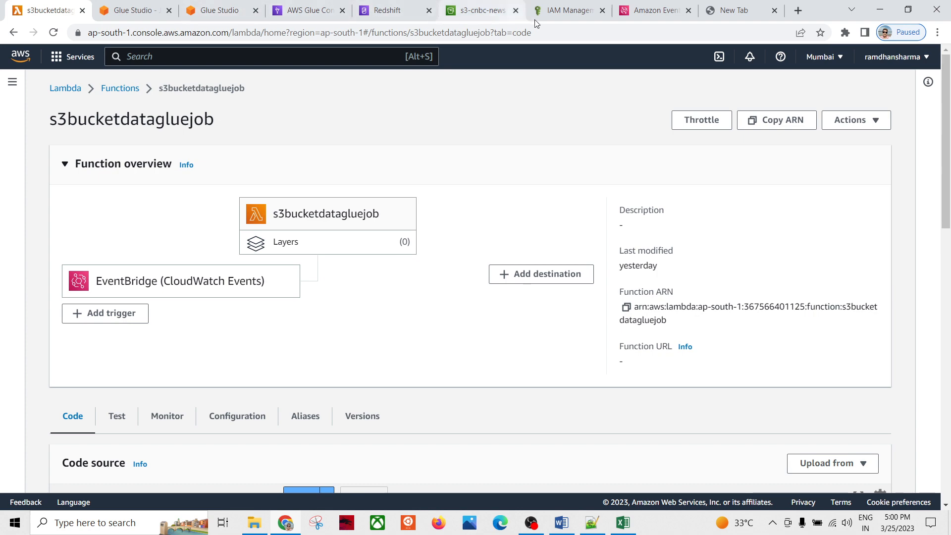
click(653, 11)
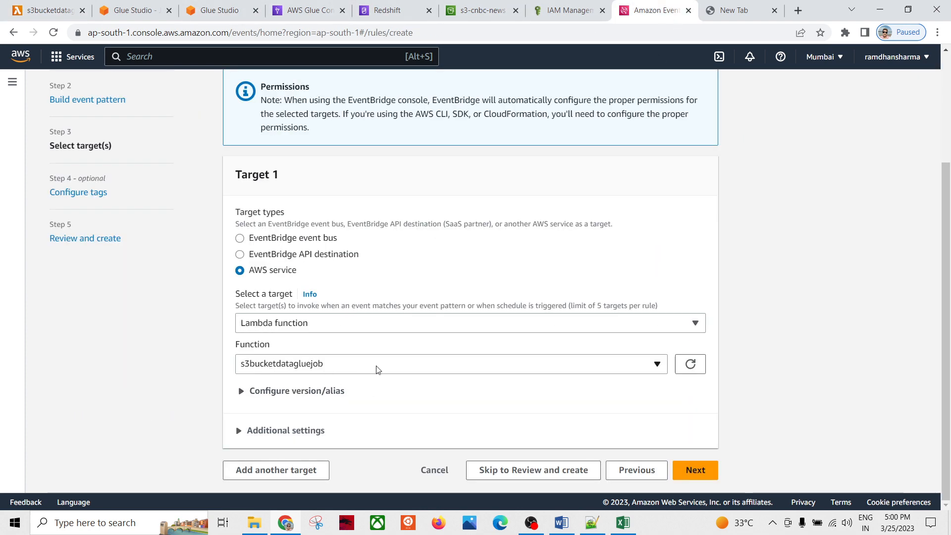
click(696, 471)
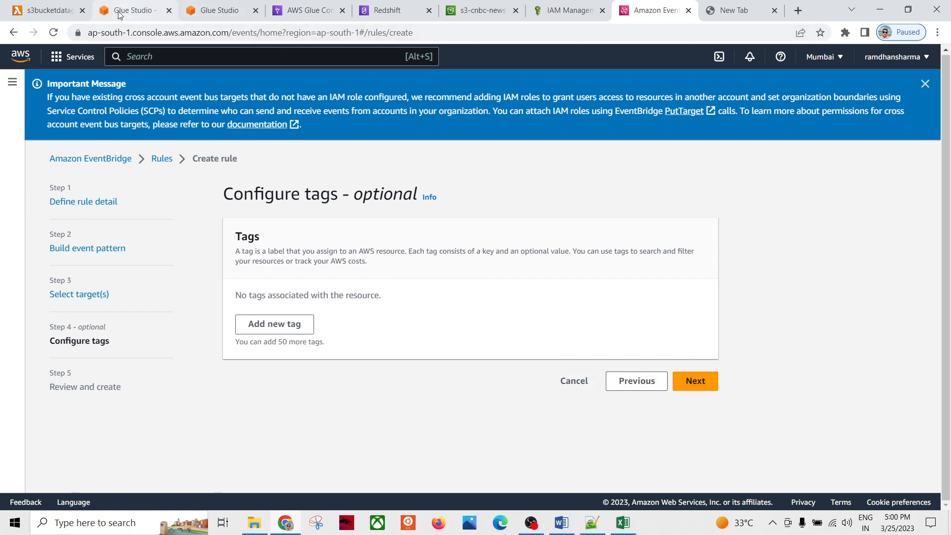
Check the EventBridge trigger on the s3bucketdatagluejob Lambda function against the rule being created.
click(55, 13)
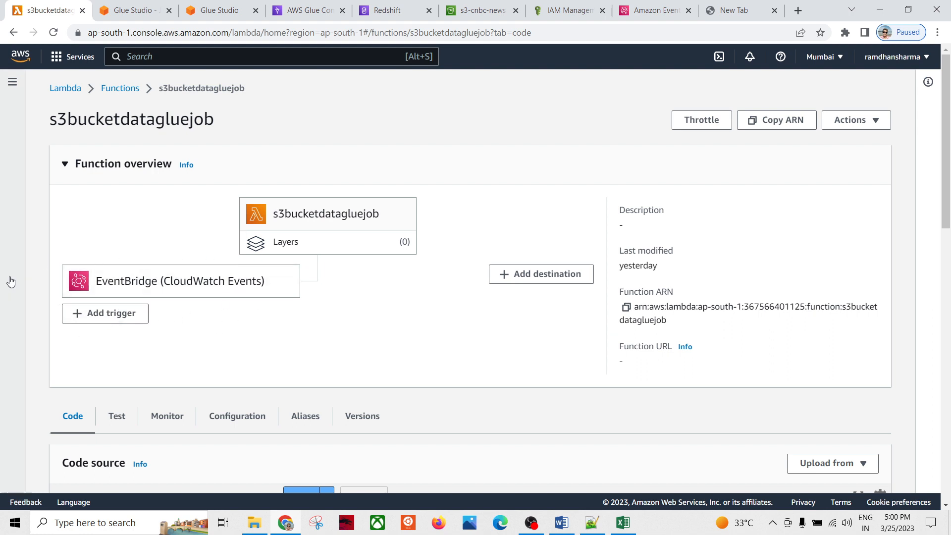
click(644, 11)
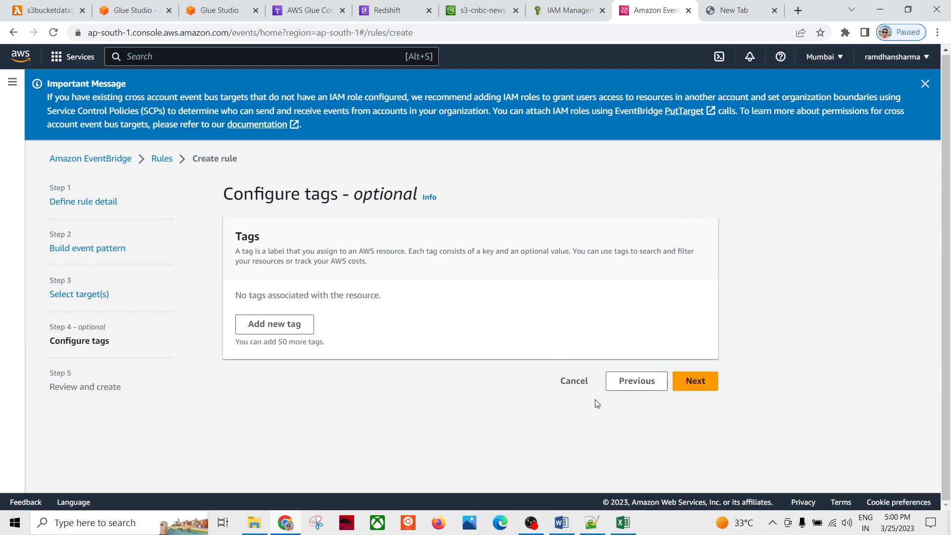
click(49, 13)
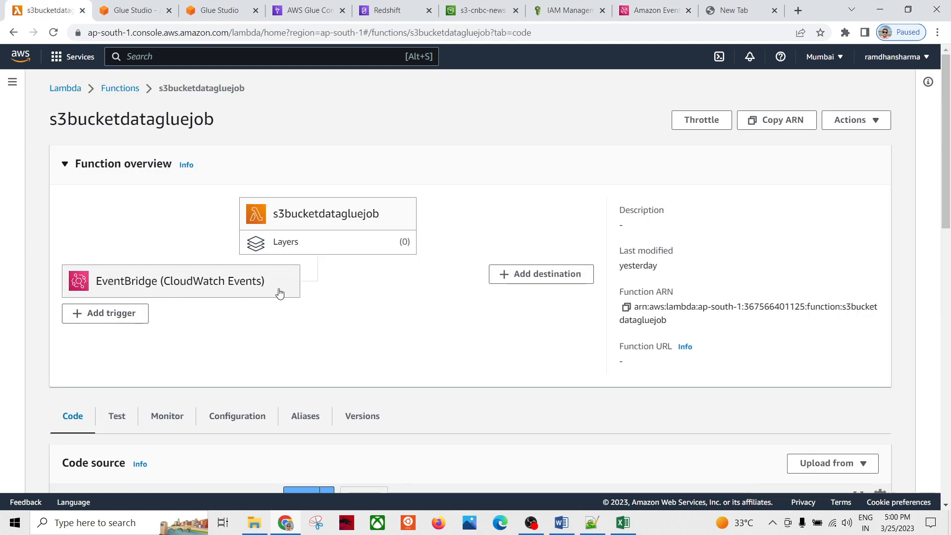
click(655, 9)
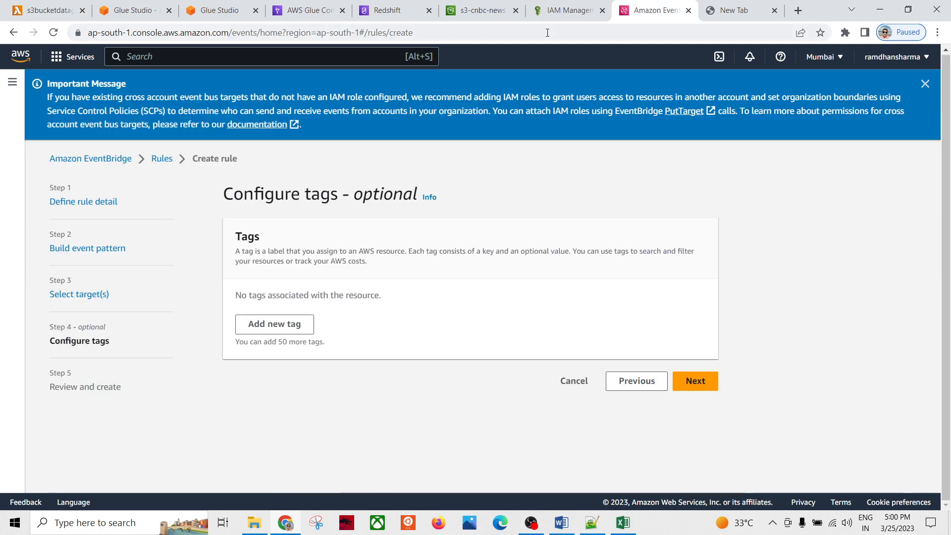
click(49, 11)
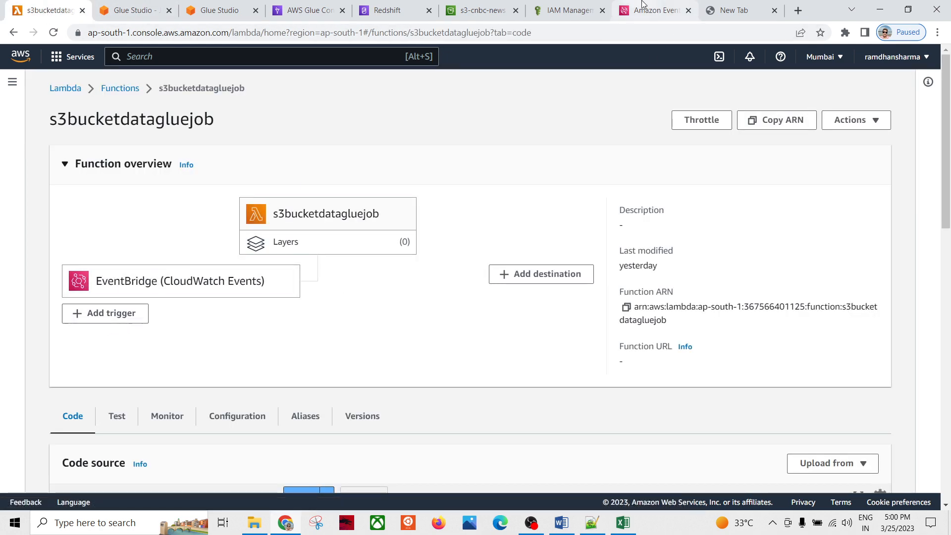
click(655, 10)
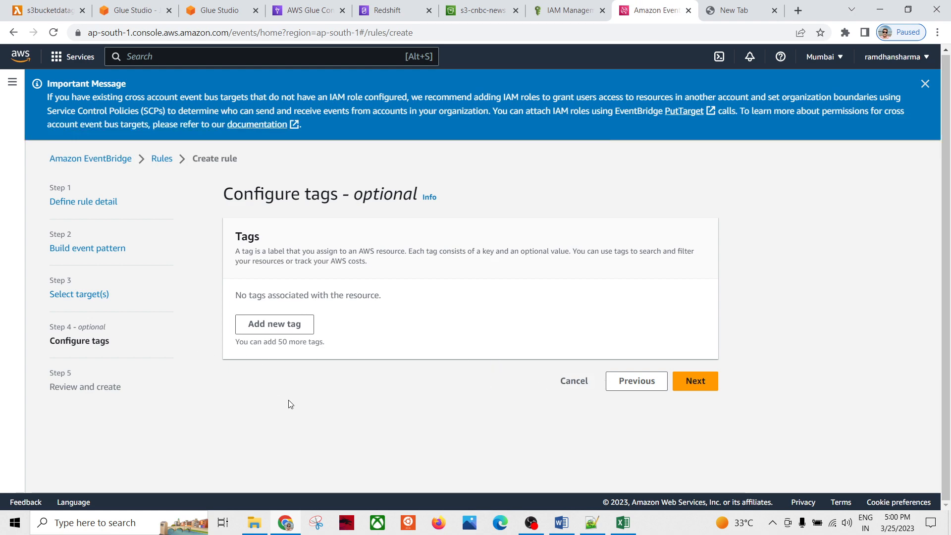
Cancel the new rule, and review the existing crawlerjobrule's event pattern and the architecture diagram in Word.
click(574, 382)
click(263, 468)
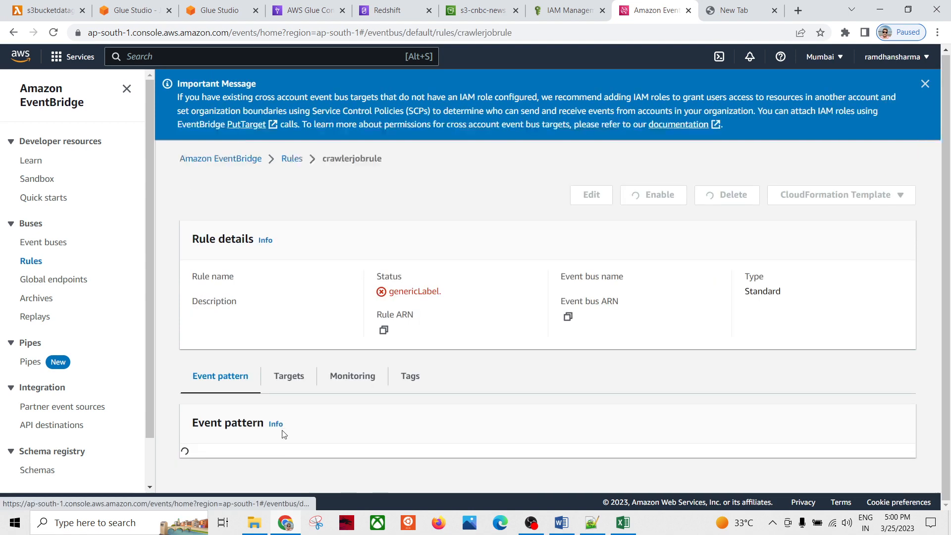
scroll(466, 388, down, 2)
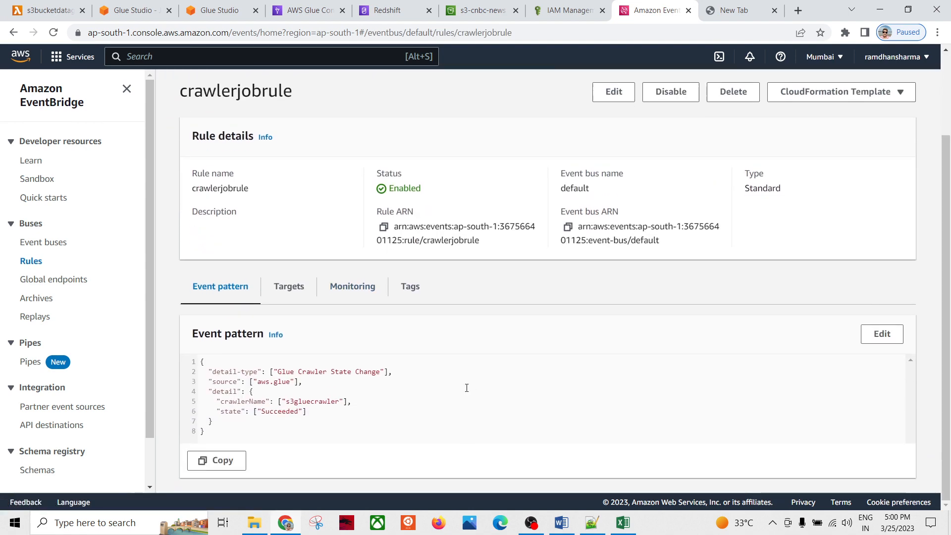
double_click(284, 383)
click(302, 384)
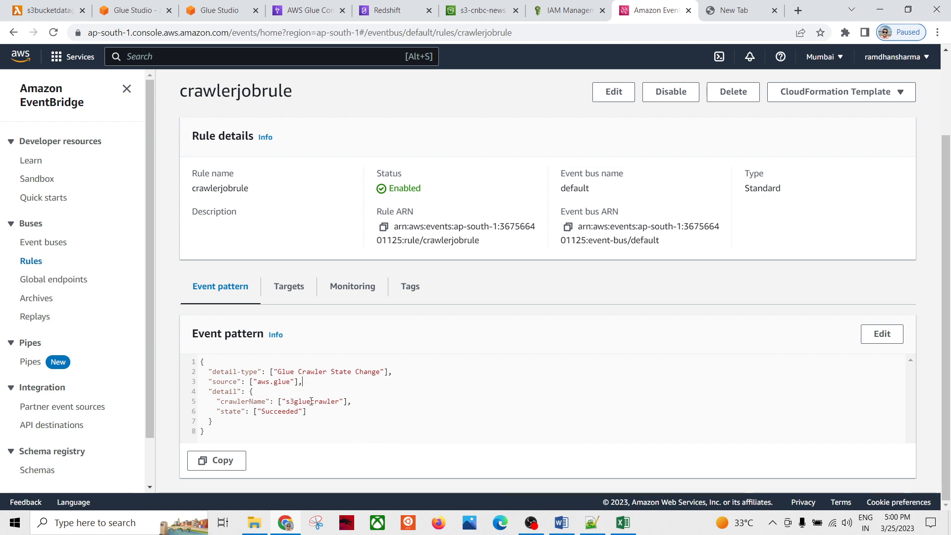
double_click(311, 401)
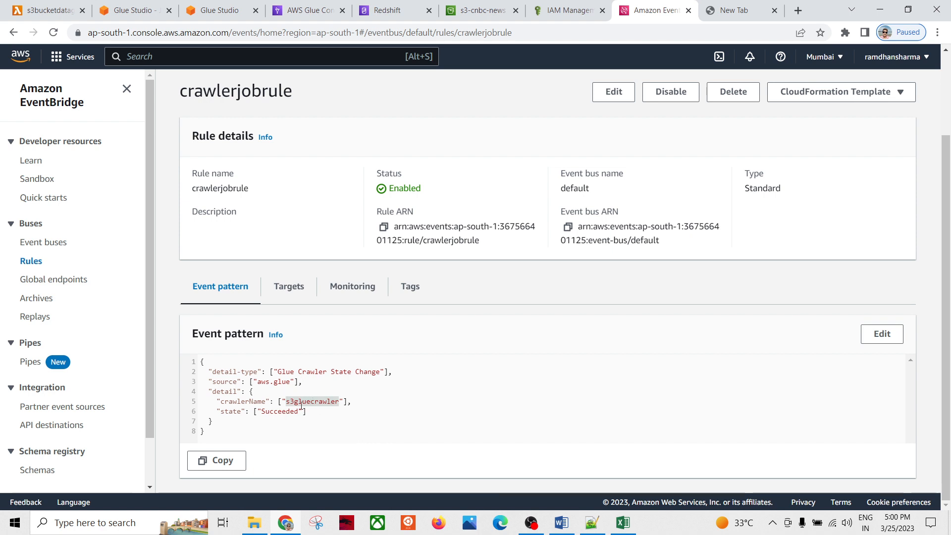
click(419, 403)
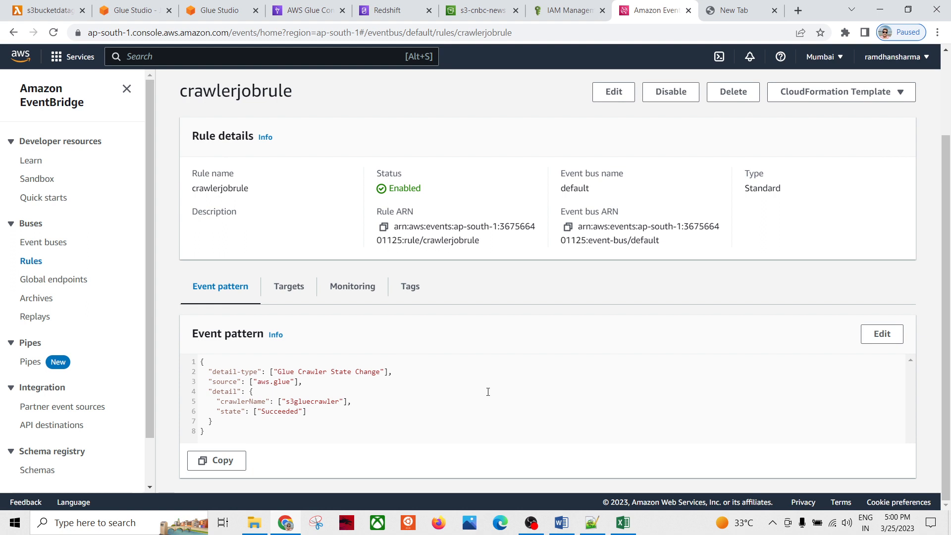
drag(289, 421, 203, 361)
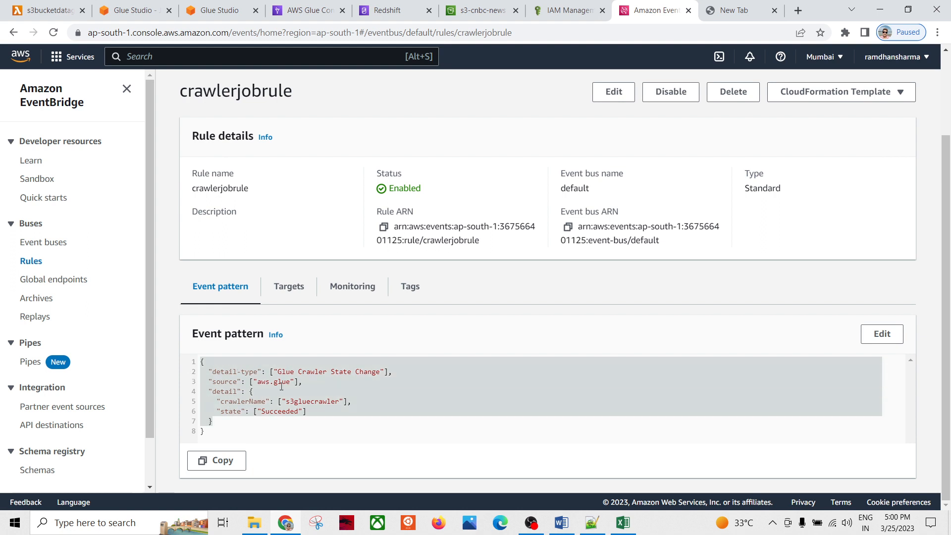
click(391, 393)
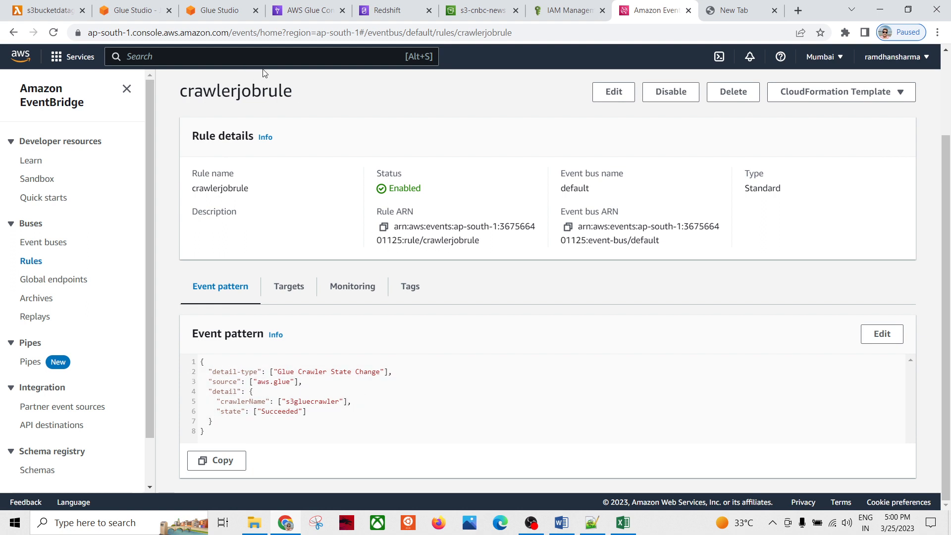
click(562, 523)
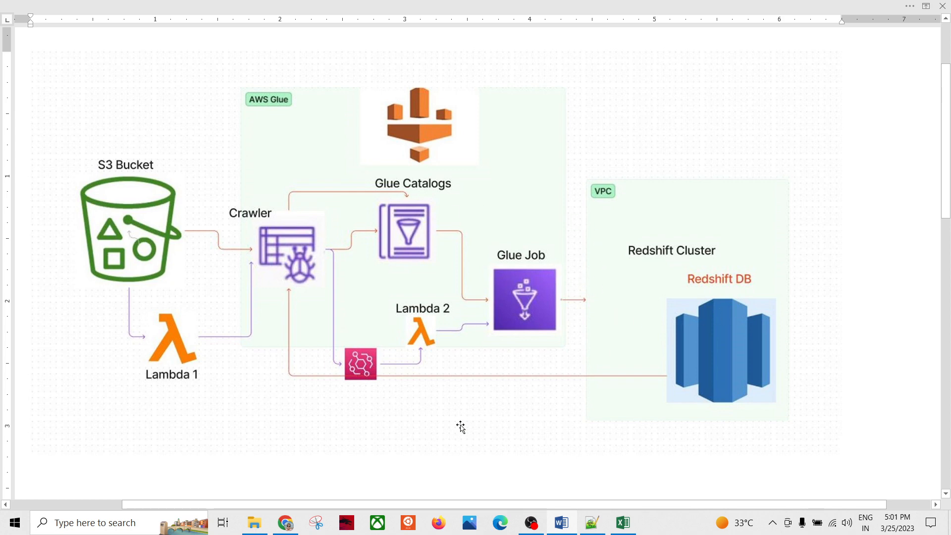
key(alt+Tab)
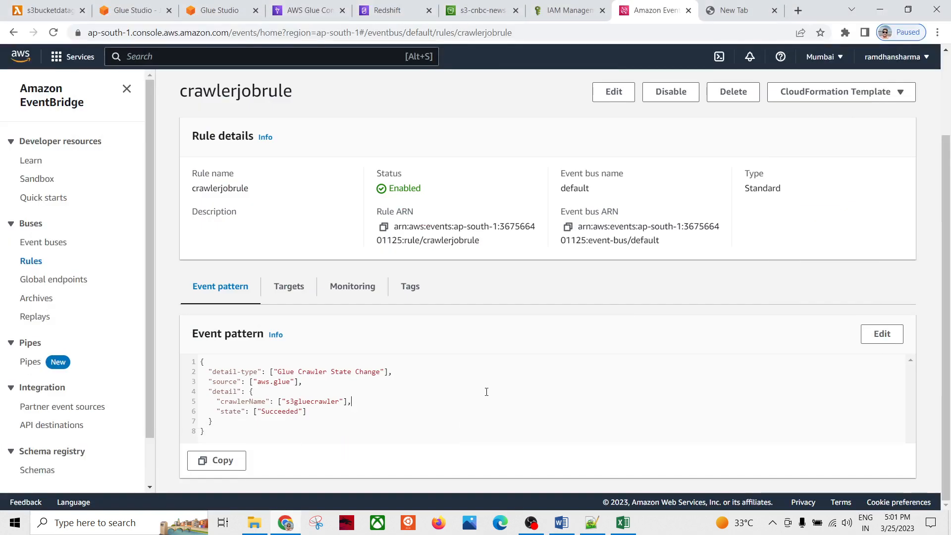
Close the EventBridge and blank browser tabs, and permanently delete cnbc_news_datase.csv from the s3-cnbc-news bucket.
click(688, 10)
click(688, 11)
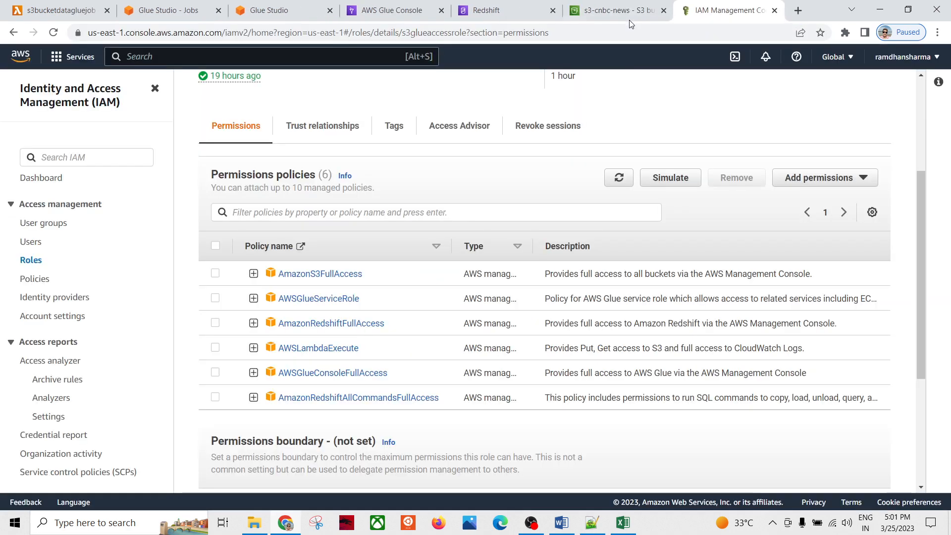
click(644, 11)
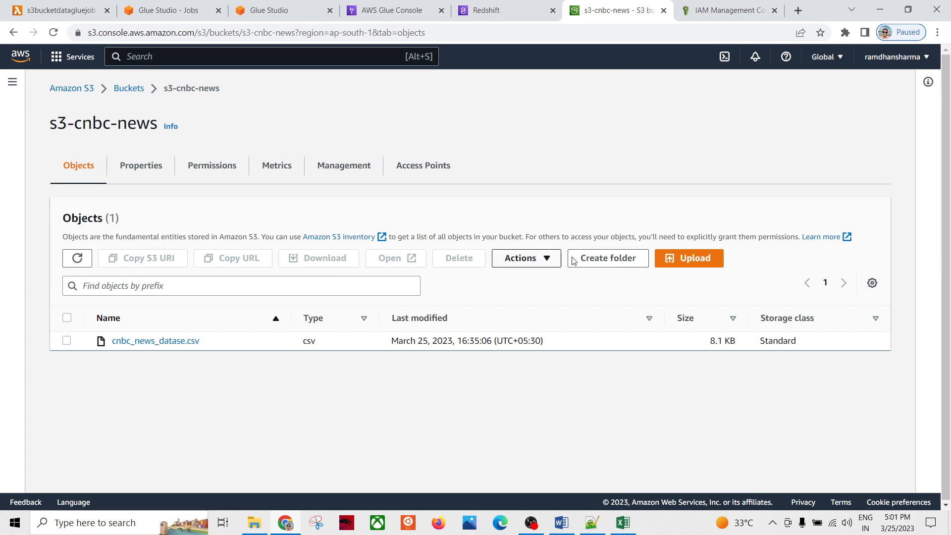
drag(163, 424, 237, 426)
key(ctrl+c)
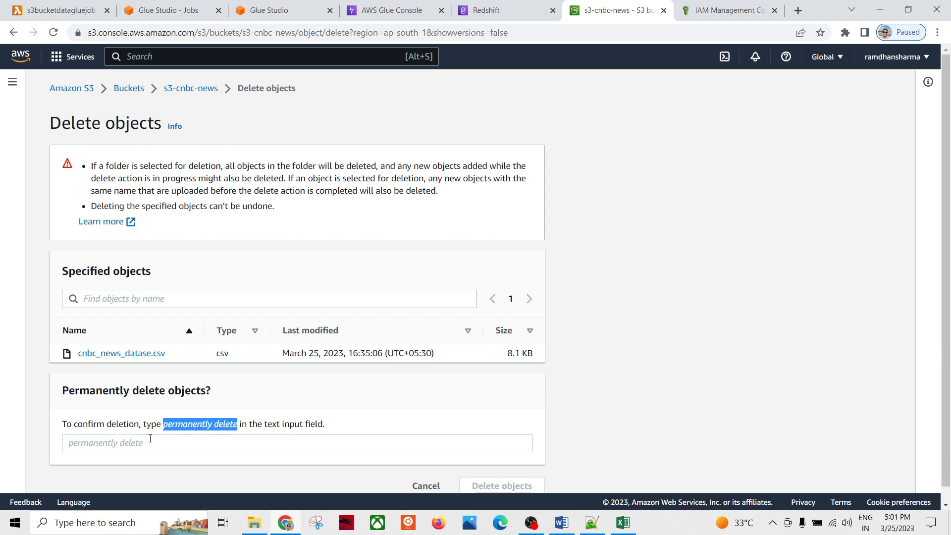
click(150, 439)
key(ctrl+v)
click(515, 488)
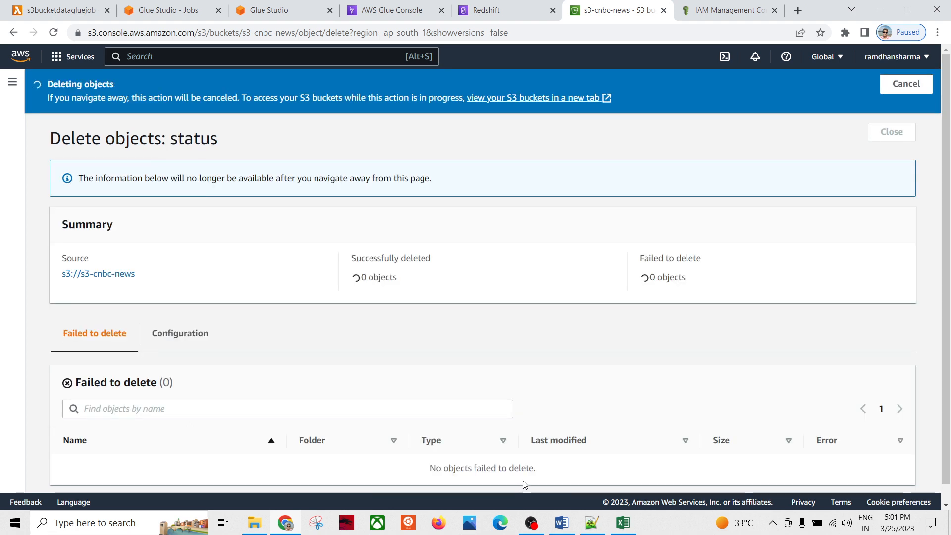
click(878, 135)
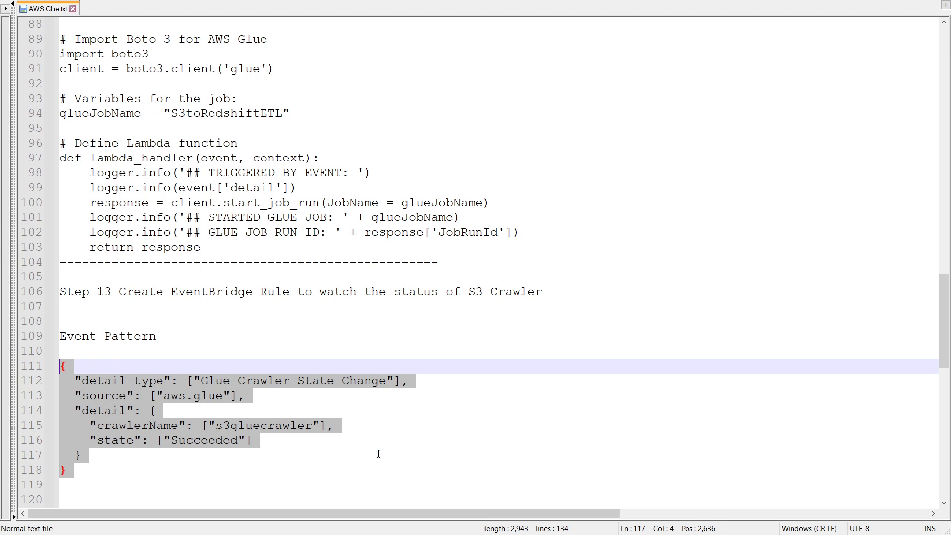
Read Step 14 in the AWS Glue.txt notes on uploading data to S3, and return to the bucket and the Word diagram.
click(378, 452)
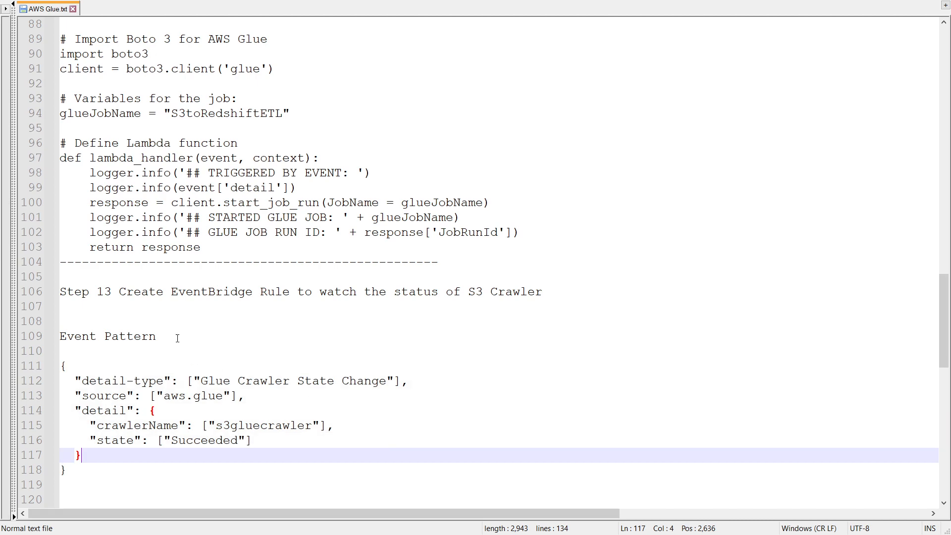
scroll(178, 341, down, 4)
scroll(166, 357, up, 1)
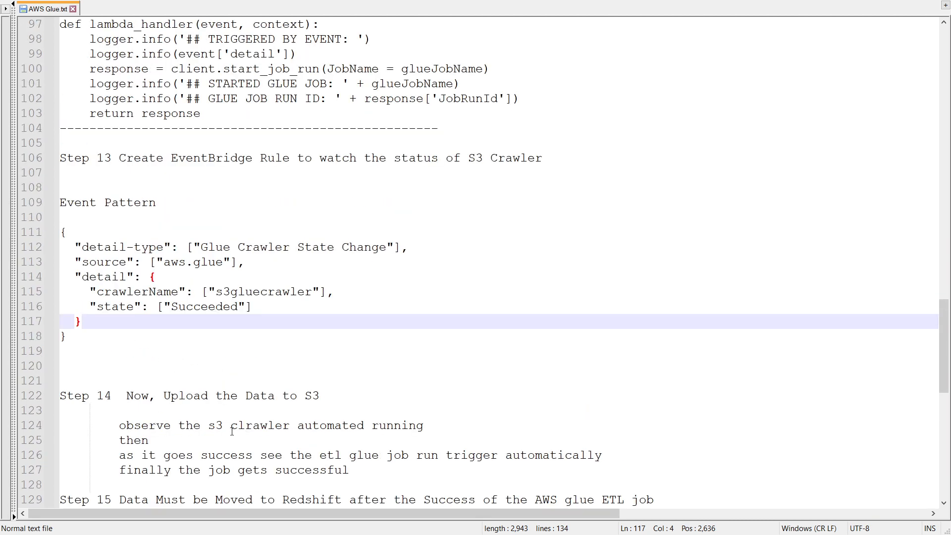
drag(945, 359, 945, 356)
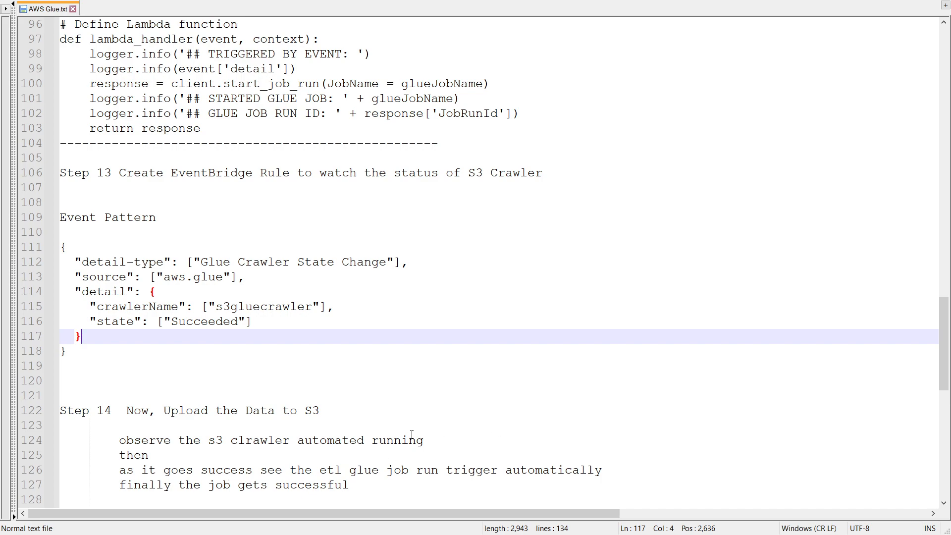
key(alt+Tab)
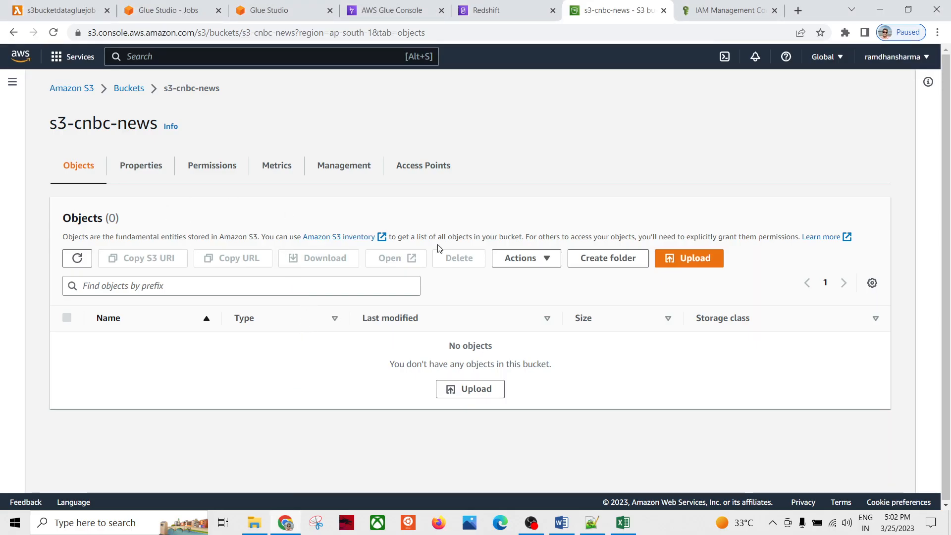
click(561, 523)
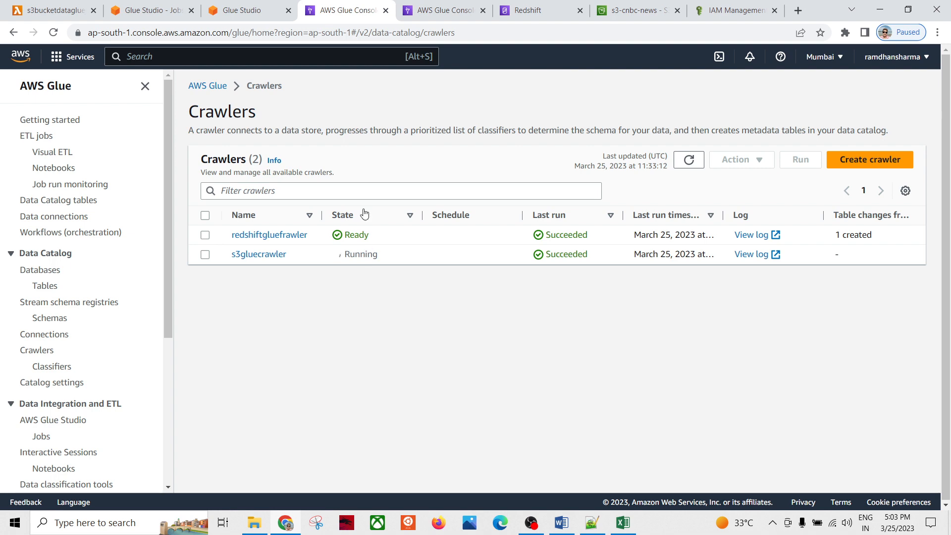
Review the job runs on Glue Studio's Monitoring page, and return to the Jobs list containing S3toRedshiftETL.
click(437, 11)
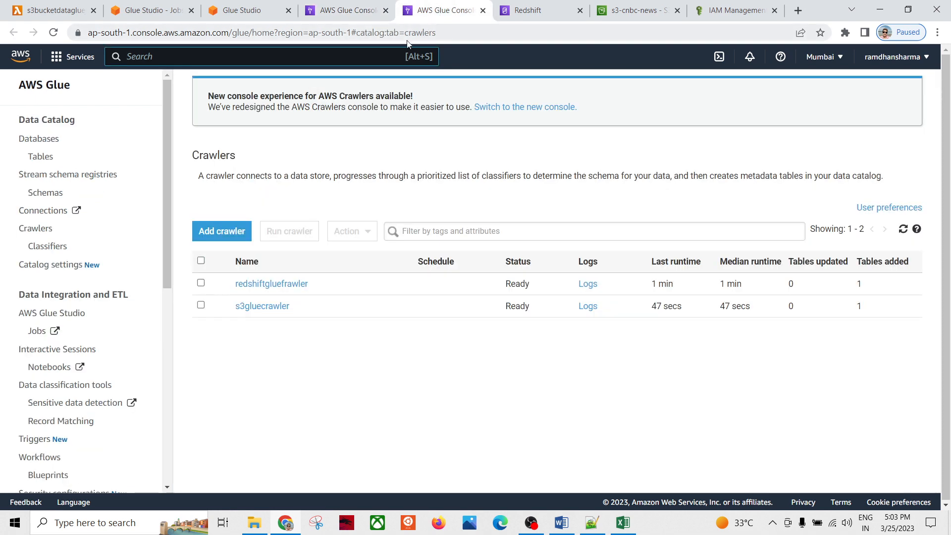
click(347, 11)
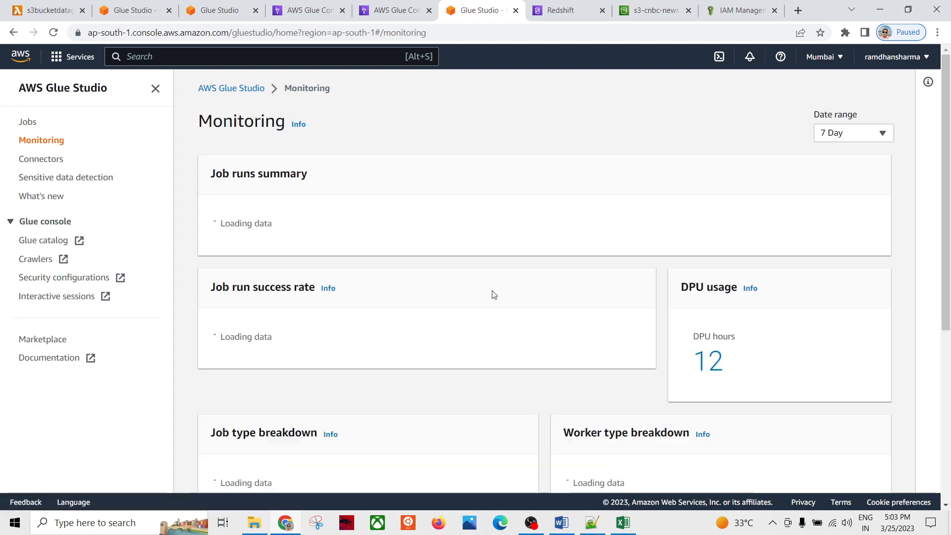
scroll(490, 297, down, 4)
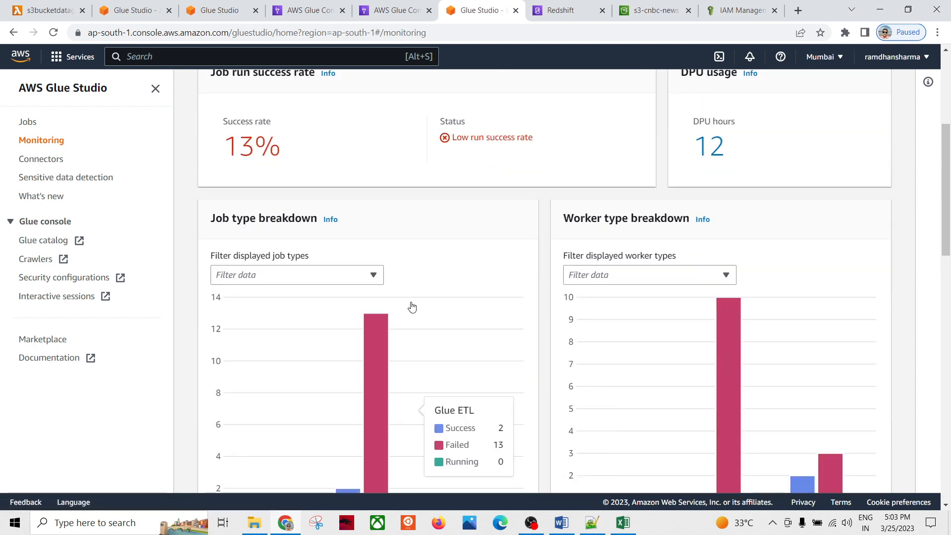
scroll(411, 307, down, 7)
scroll(411, 307, down, 4)
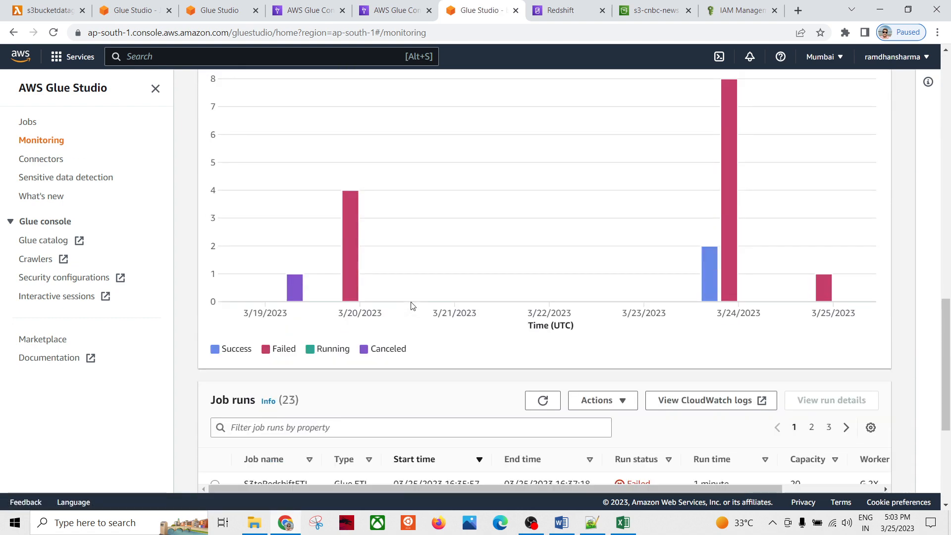
scroll(411, 306, down, 3)
click(131, 10)
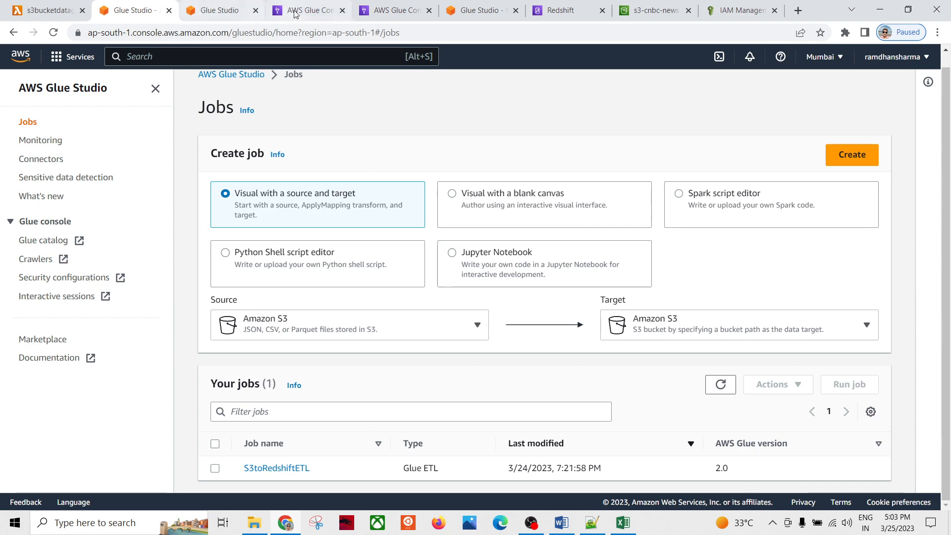
Refresh the Glue crawlers list to check the current state of s3gluecrawler.
click(316, 7)
click(691, 161)
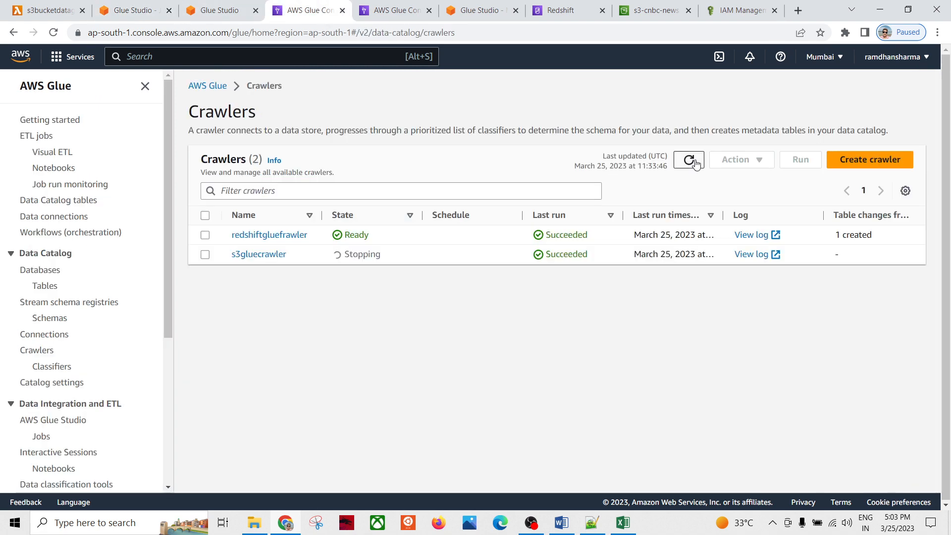
click(694, 163)
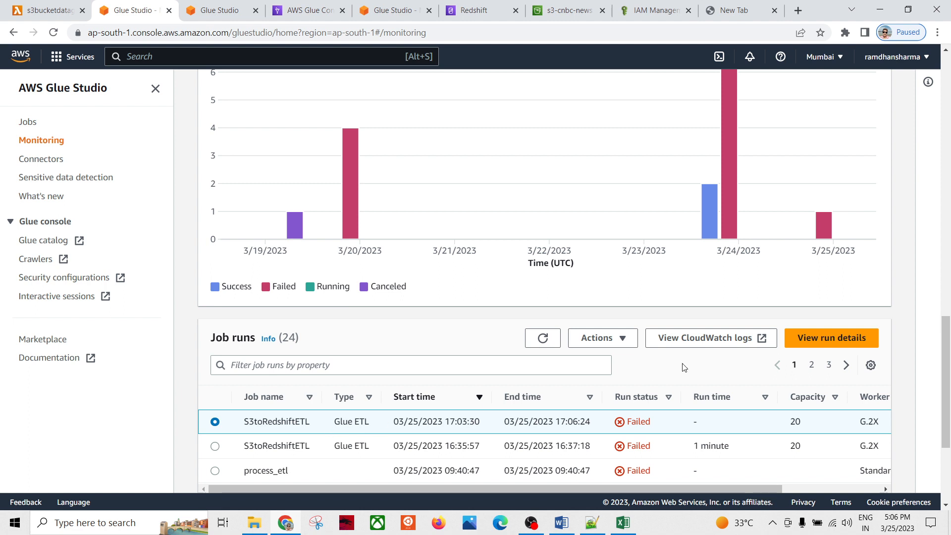
View the CloudWatch logs for the latest S3toRedshiftETL run and read through its driver log stream.
click(700, 339)
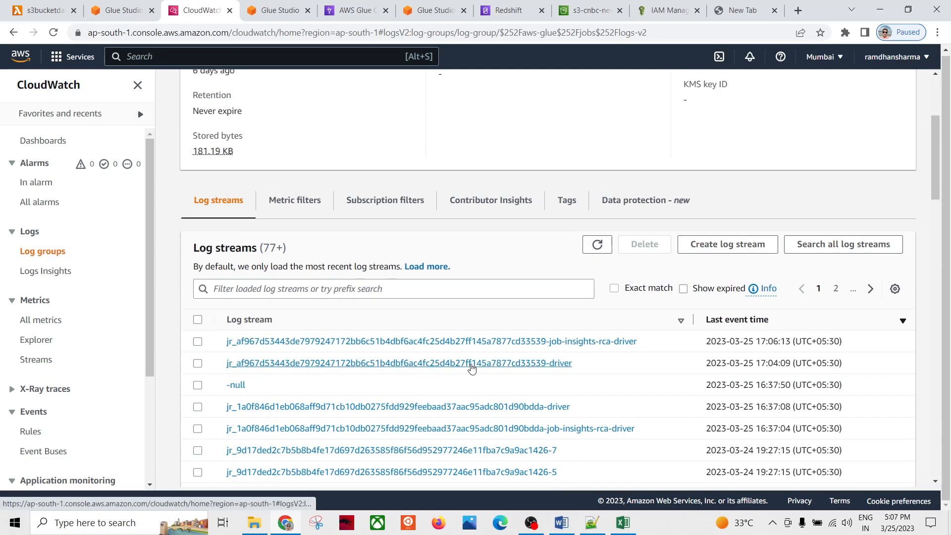
click(472, 363)
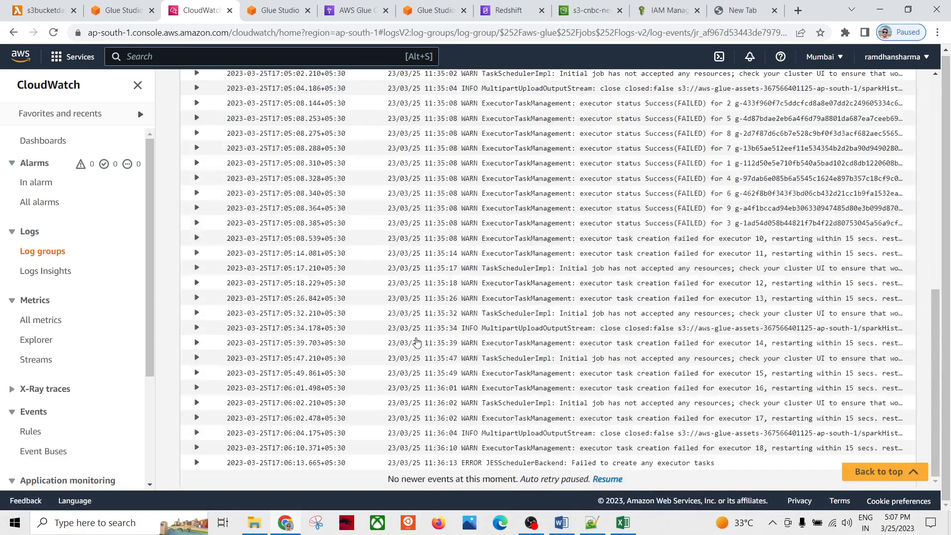
scroll(382, 343, up, 5)
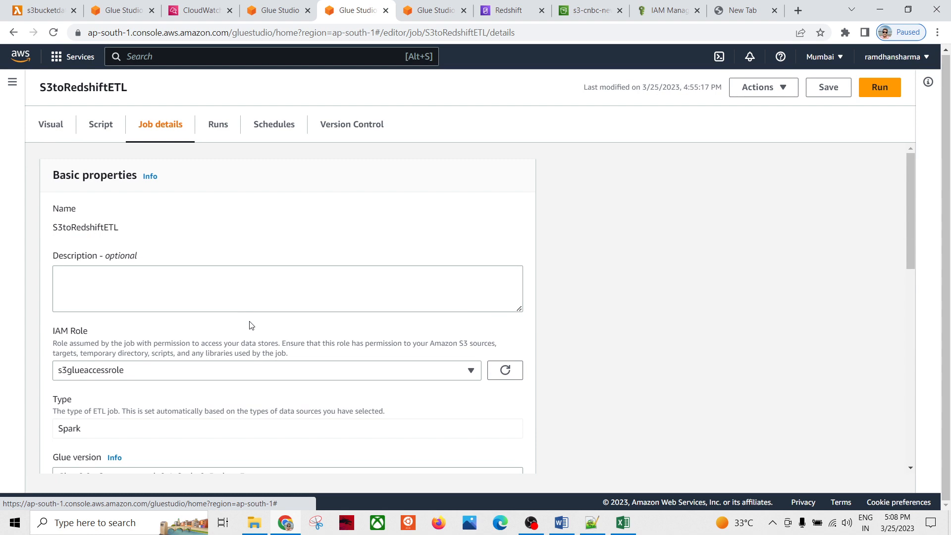